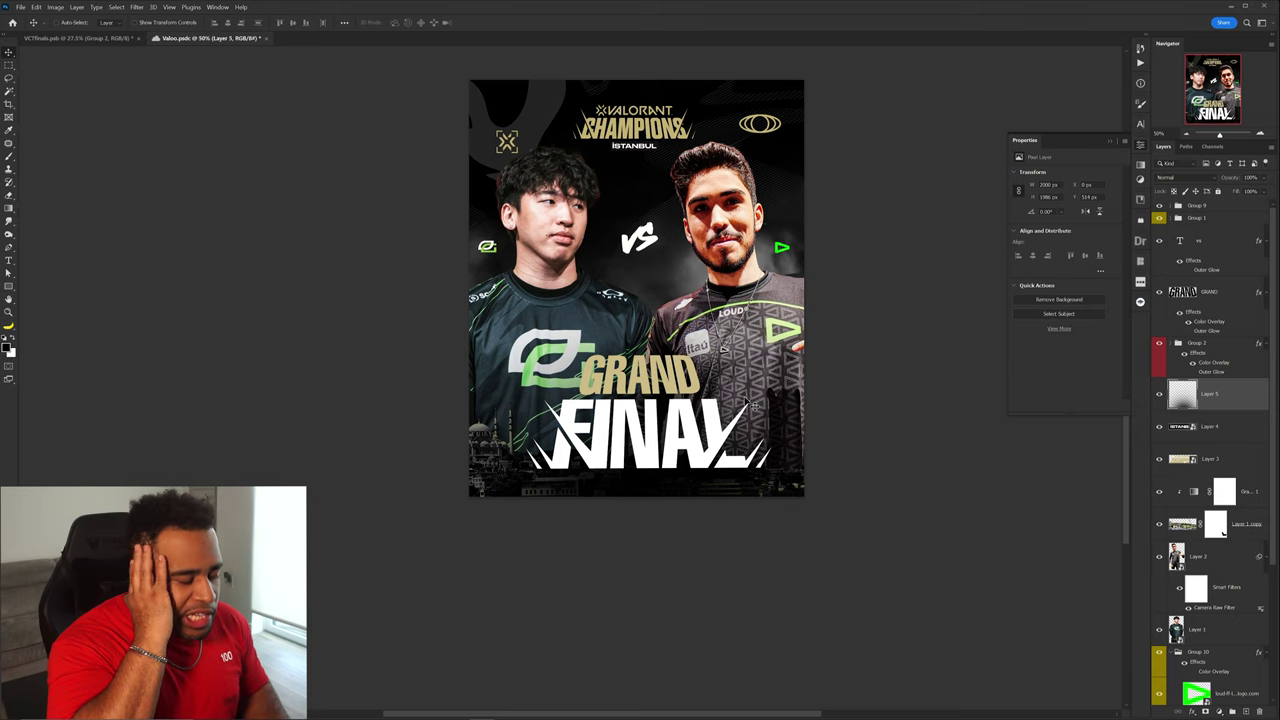
# Warp the dark gradient on Layer 5, pulling its lower corners below the poster and bowing its lower edge upward.
pyautogui.hotkey('ctrl', 't')
pyautogui.rightClick(696, 404)
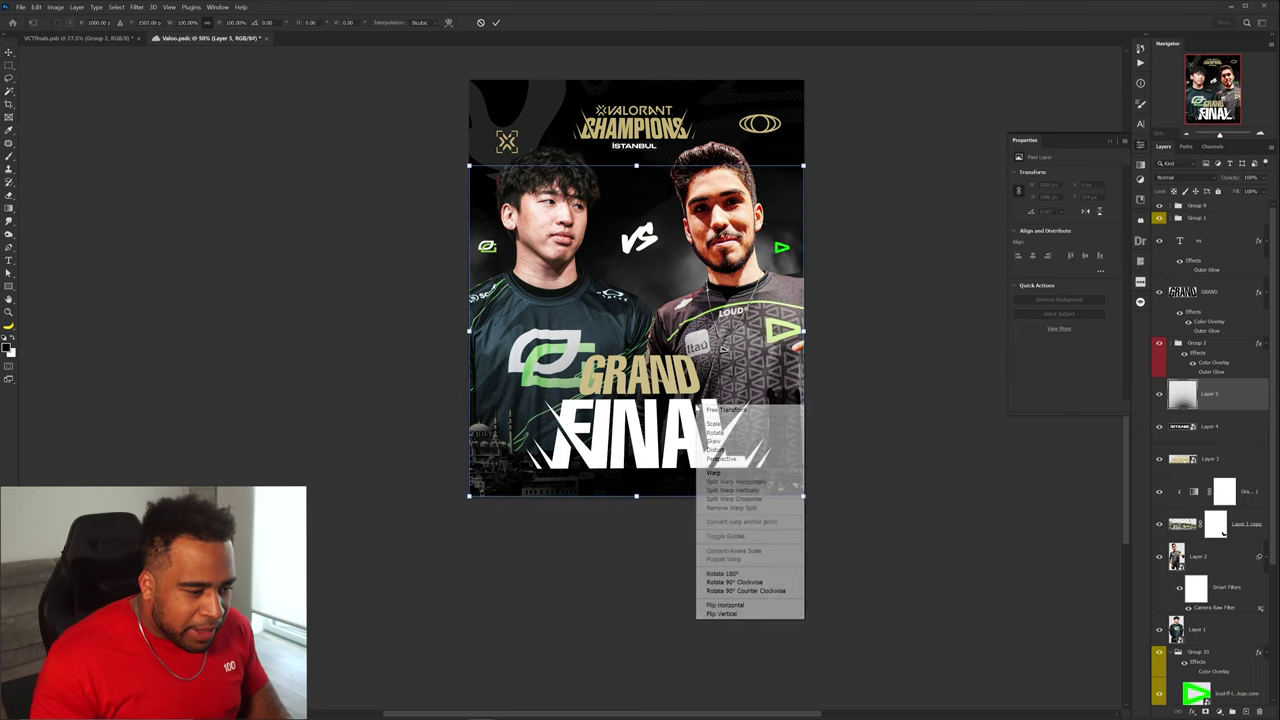
pyautogui.click(711, 474)
pyautogui.moveTo(470, 563); pyautogui.dragTo(455, 688)
pyautogui.moveTo(816, 531); pyautogui.dragTo(843, 700)
pyautogui.moveTo(580, 461); pyautogui.dragTo(611, 500)
pyautogui.moveTo(648, 446); pyautogui.dragTo(640, 381)
pyautogui.moveTo(730, 396); pyautogui.dragTo(750, 391)
pyautogui.moveTo(588, 390); pyautogui.dragTo(528, 388)
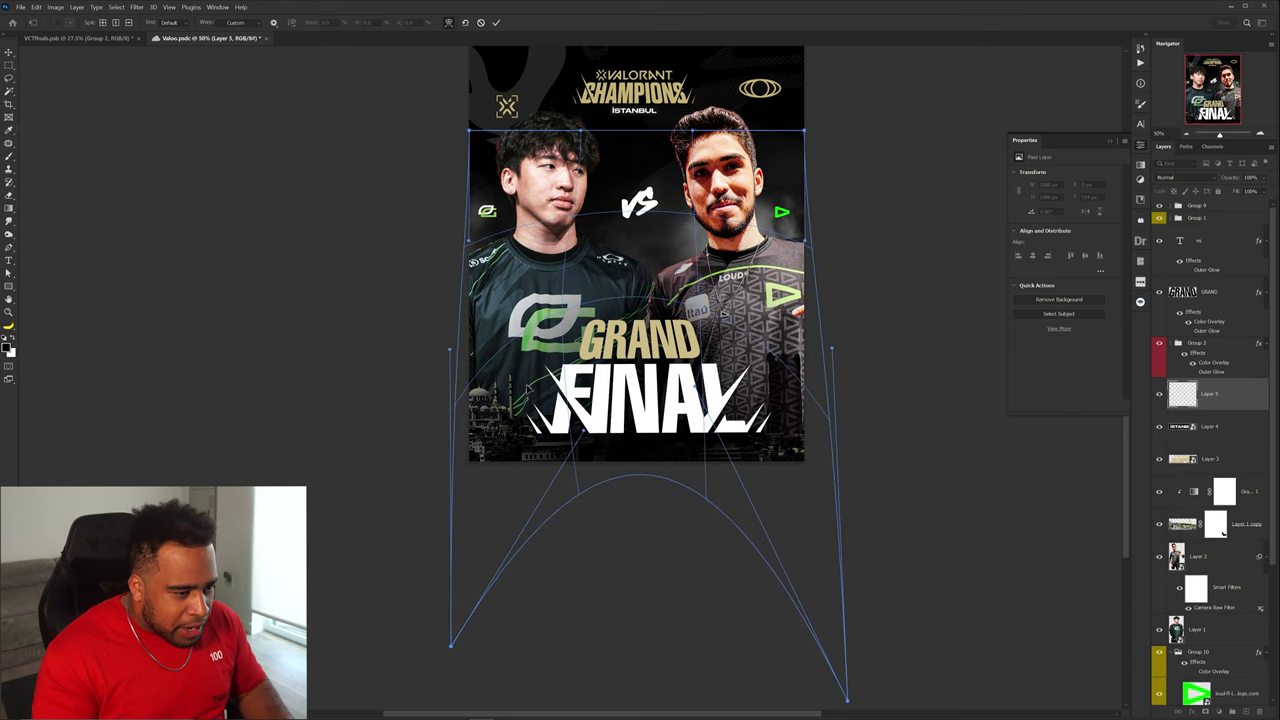
pyautogui.press('Return')
pyautogui.hotkey('ctrl', '+')
pyautogui.hotkey('ctrl', '+')
pyautogui.moveTo(643, 450); pyautogui.dragTo(566, 288)
pyautogui.hotkey('ctrl', 'z')
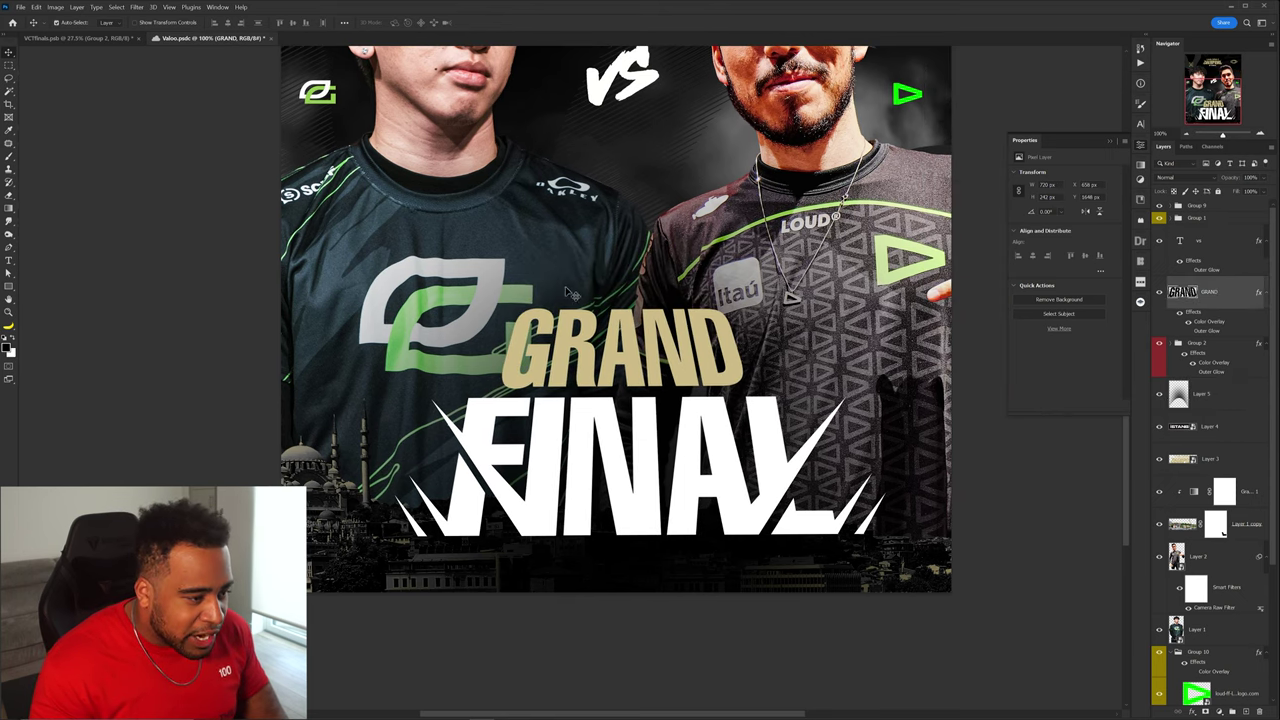
# Add a layer mask to Layer 5 and paint out the gradient over the upper poster with a large soft brush.
pyautogui.click(1190, 400)
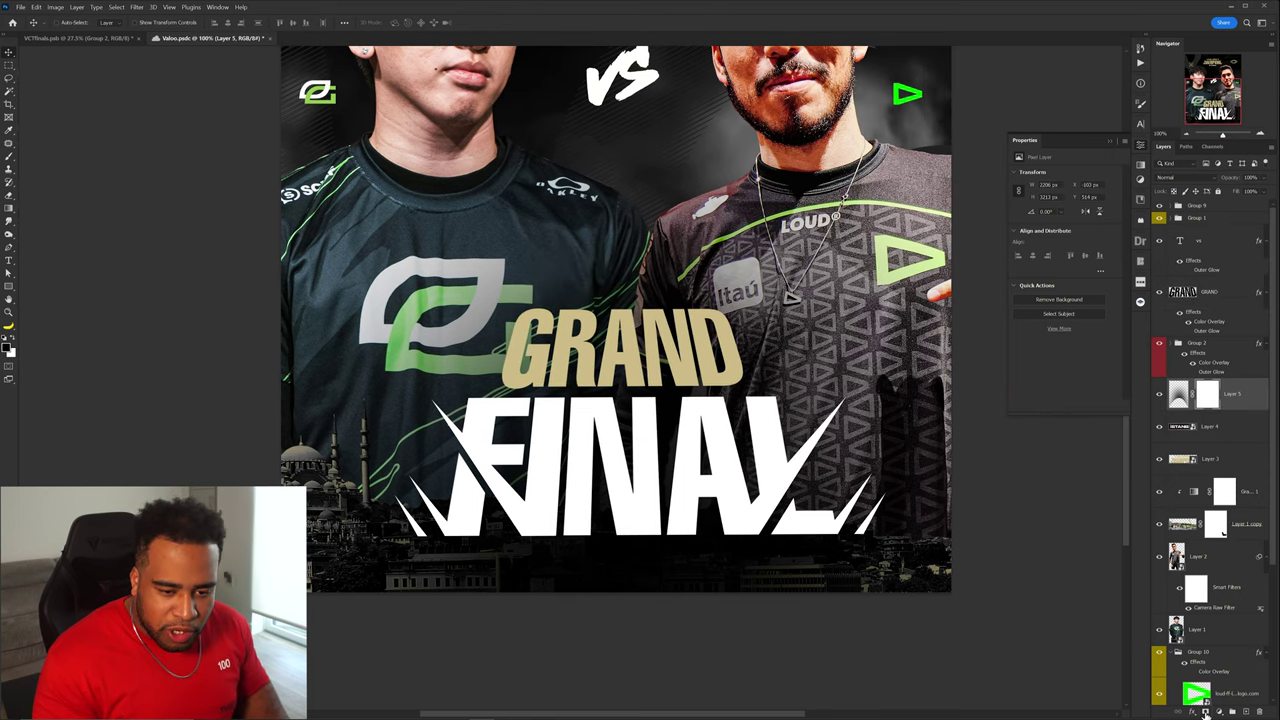
pyautogui.click(1205, 712)
pyautogui.press('b')
pyautogui.scroll(-3, 587, 270)
pyautogui.moveTo(520, 270); pyautogui.dragTo(508, 281)
pyautogui.moveTo(498, 168); pyautogui.dragTo(501, 376)
pyautogui.keyDown('alt'); pyautogui.rightClick(496, 380); pyautogui.keyUp('alt')
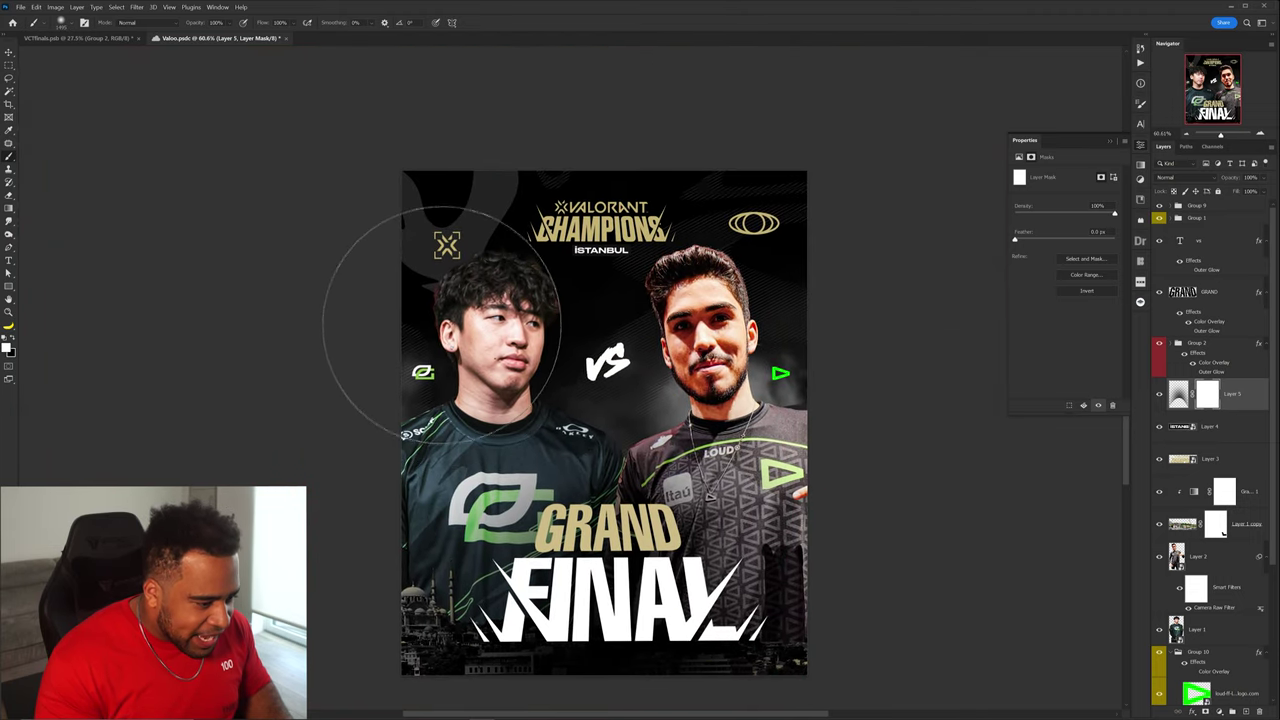
pyautogui.moveTo(442, 326)
pyautogui.mouseDown()
pyautogui.moveTo(429, 400)
pyautogui.moveTo(543, 271)
pyautogui.moveTo(500, 286)
pyautogui.moveTo(485, 330)
pyautogui.moveTo(795, 308)
pyautogui.moveTo(750, 318)
pyautogui.moveTo(753, 308)
pyautogui.moveTo(538, 252)
pyautogui.mouseUp()
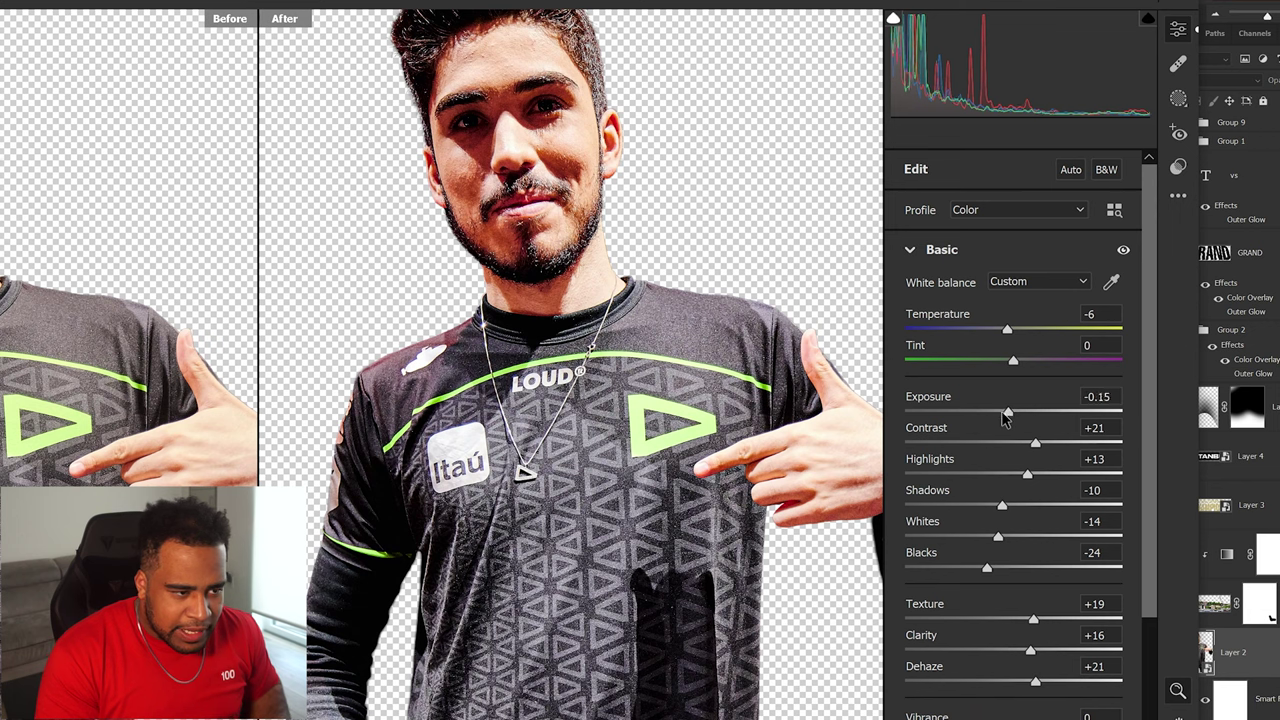
# Set the LOUD player's Camera Raw values to exposure -0.30, contrast -12, highlights -5 and dehaze +7.
pyautogui.moveTo(1008, 416); pyautogui.dragTo(1008, 476)
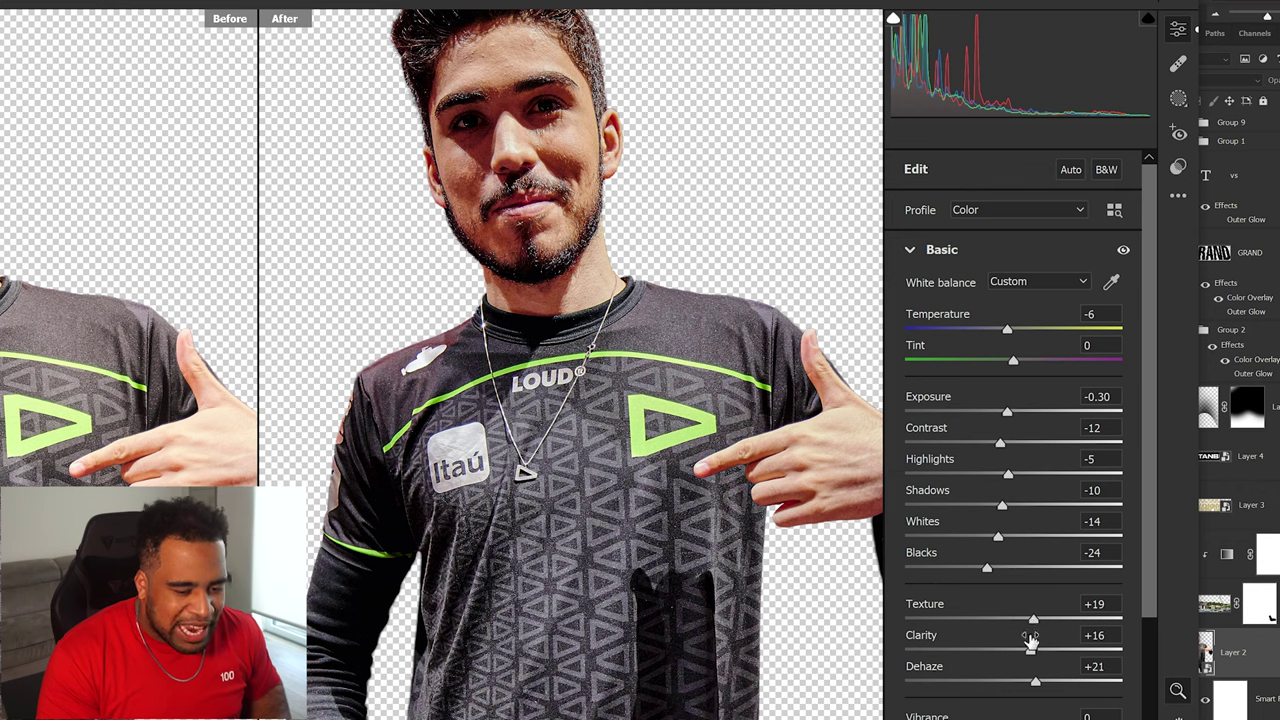
pyautogui.moveTo(1032, 681); pyautogui.dragTo(1019, 683)
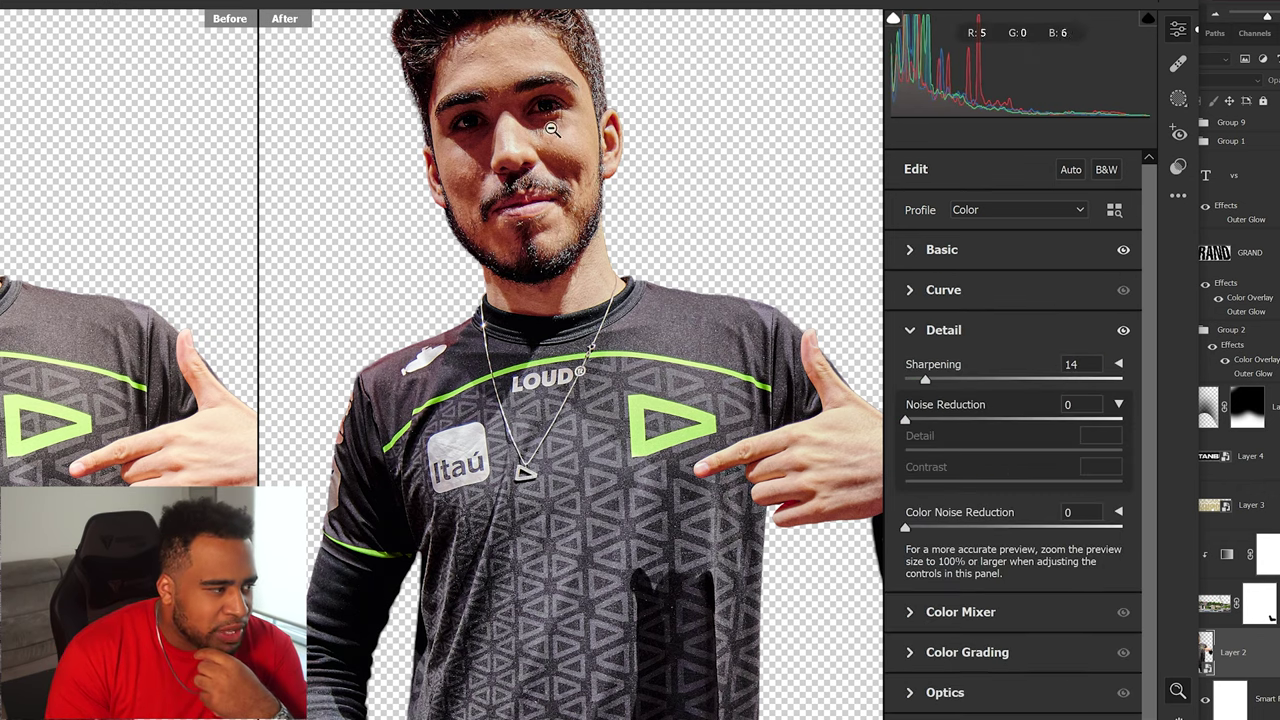
pyautogui.click(990, 245)
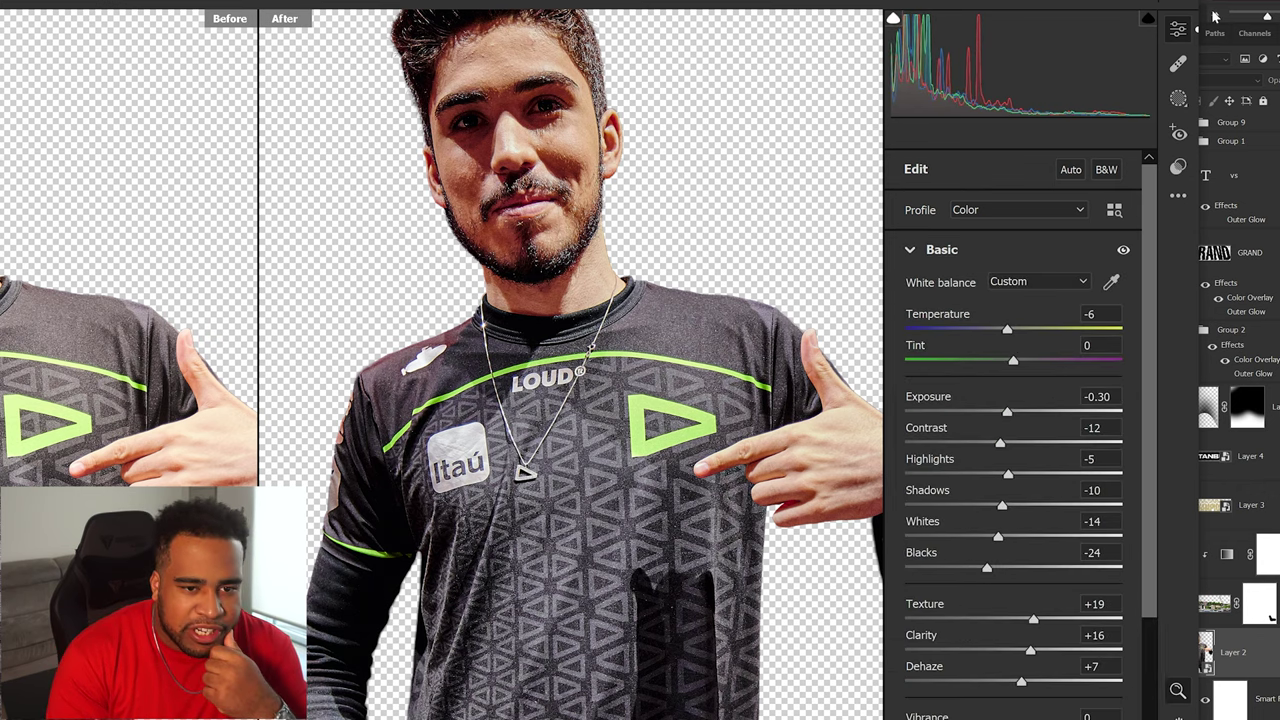
# Create a brush mask over the LOUD player's face in Camera Raw and set its shadows to -28.
pyautogui.click(1180, 96)
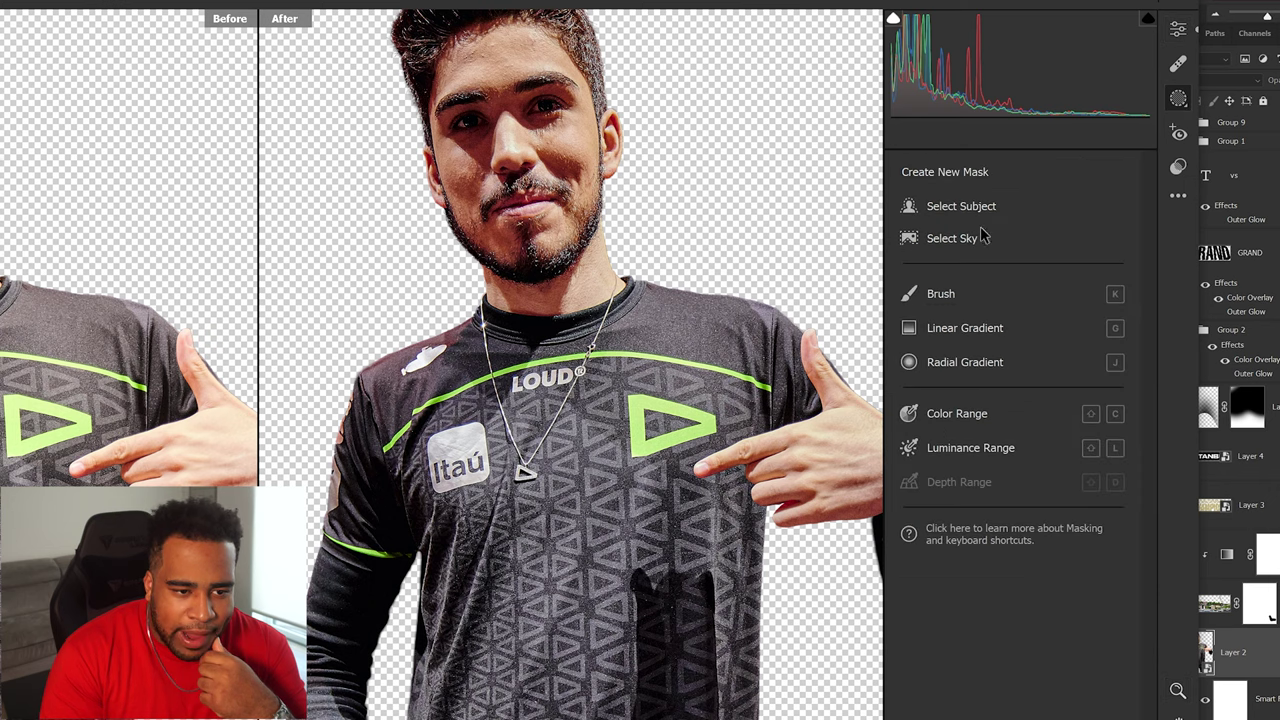
pyautogui.click(940, 293)
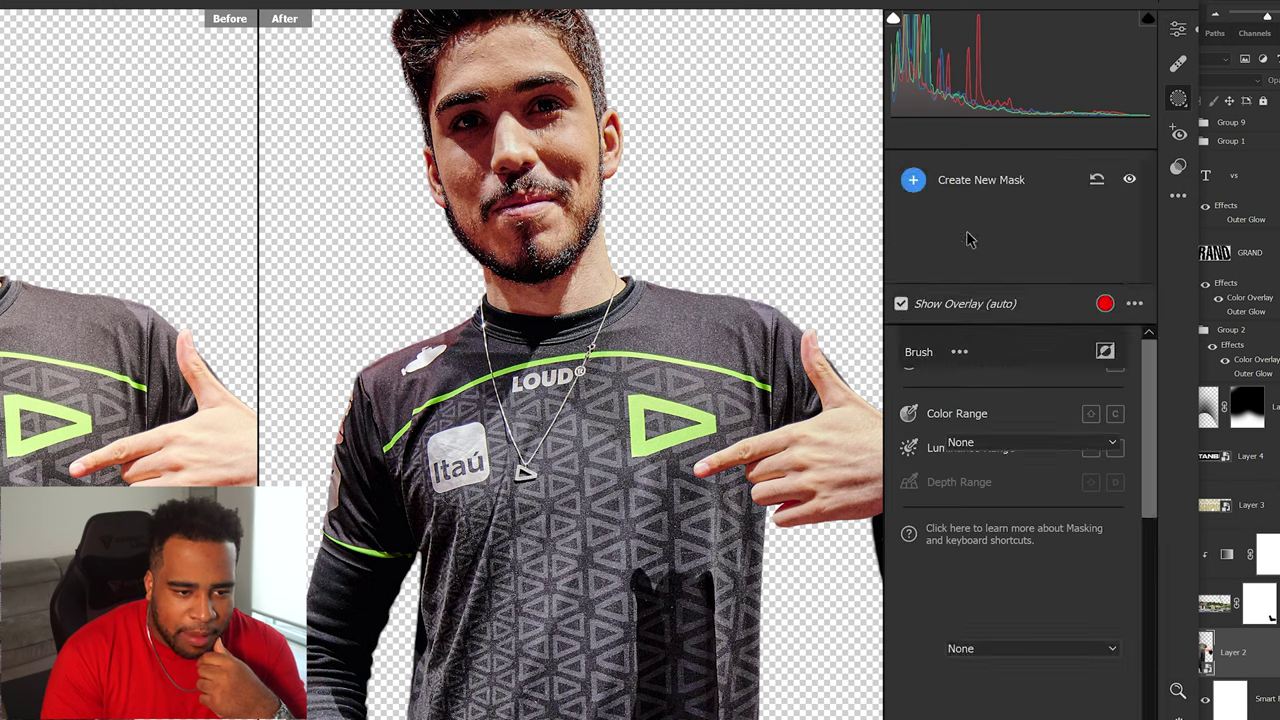
pyautogui.scroll(-4, 535, 111)
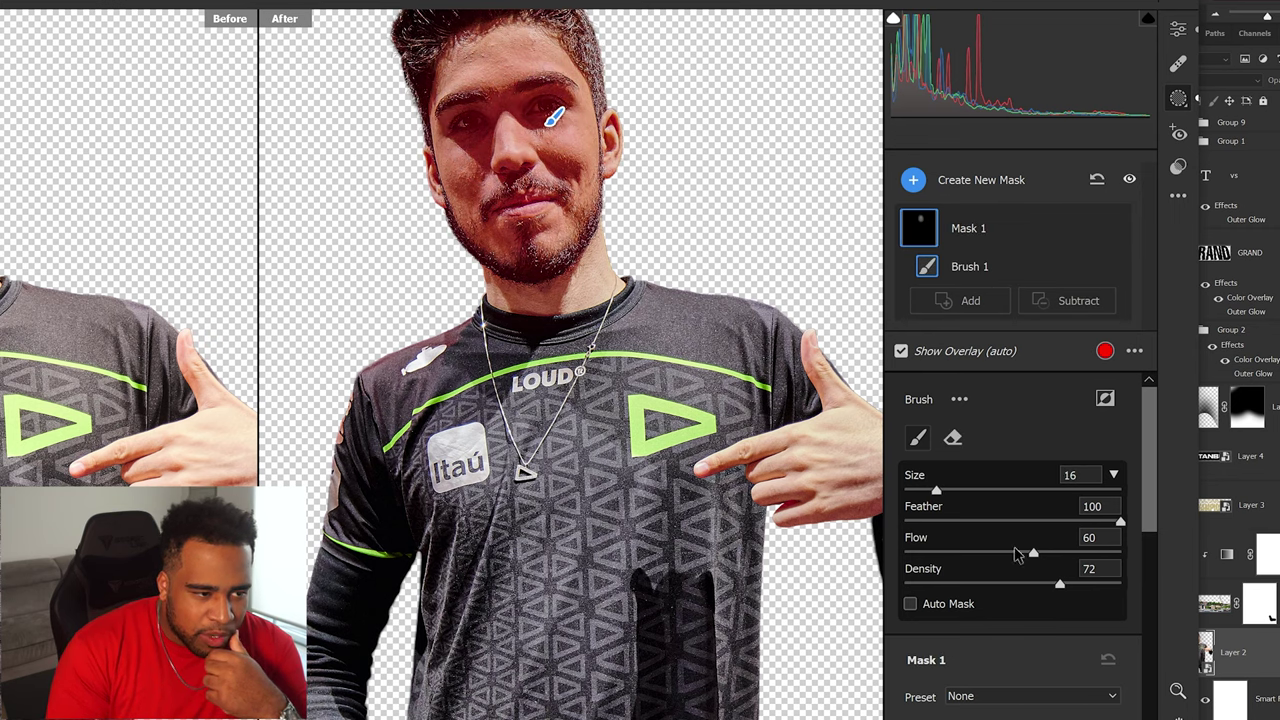
pyautogui.scroll(-6, 1040, 538)
pyautogui.moveTo(1013, 440); pyautogui.dragTo(1032, 440)
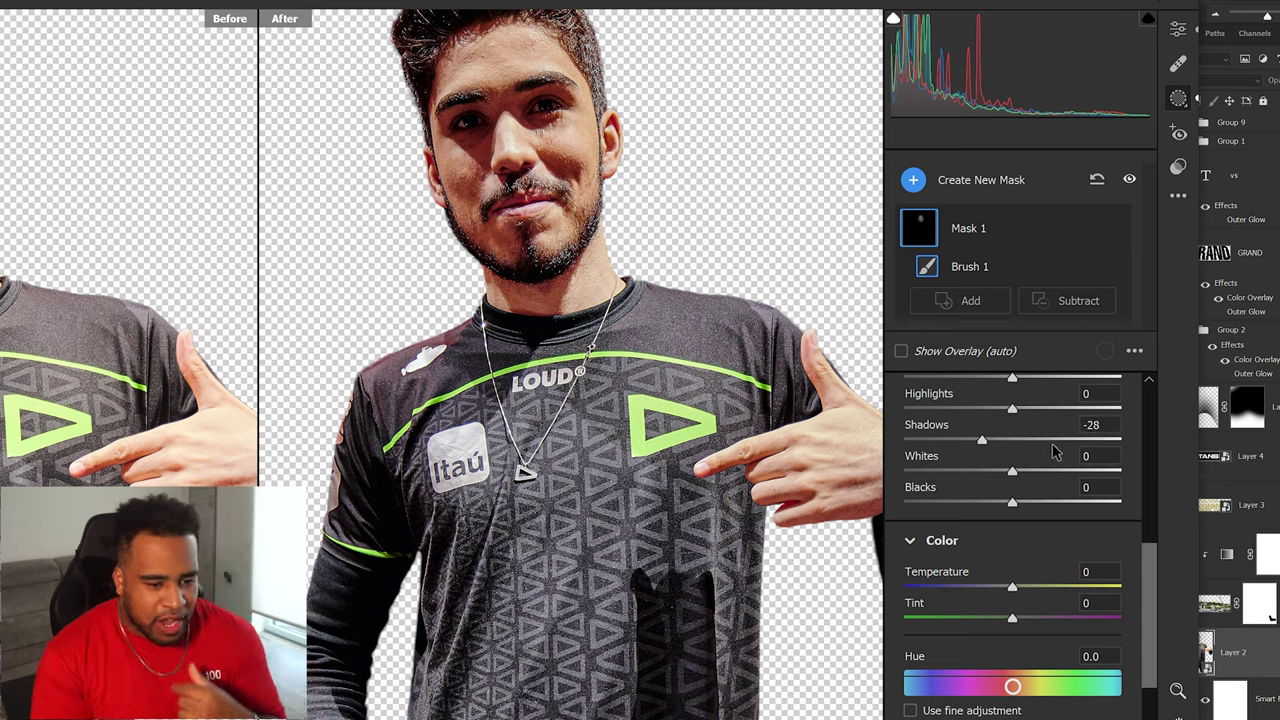
pyautogui.click(1054, 445)
pyautogui.scroll(1, 1055, 452)
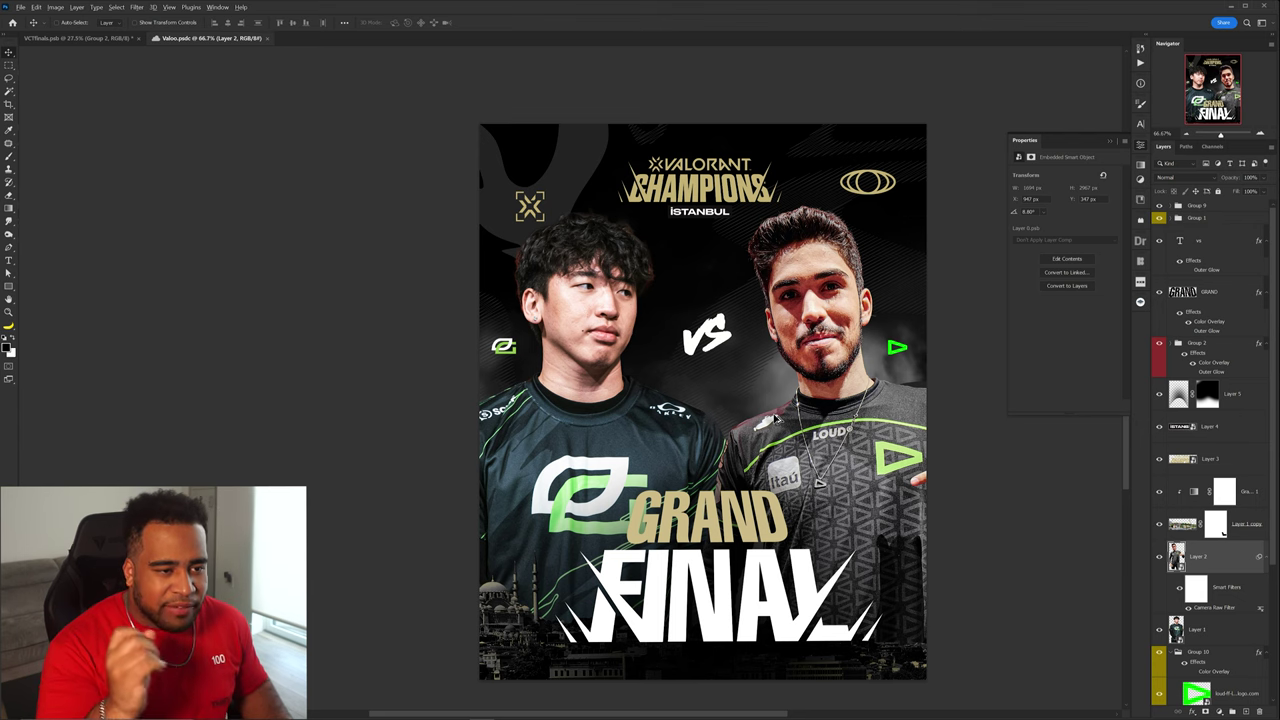
# Reopen Layer 2's Camera Raw filter and try the Color Mixer's reds saturation at -100.
pyautogui.hotkey('ctrl', '+')
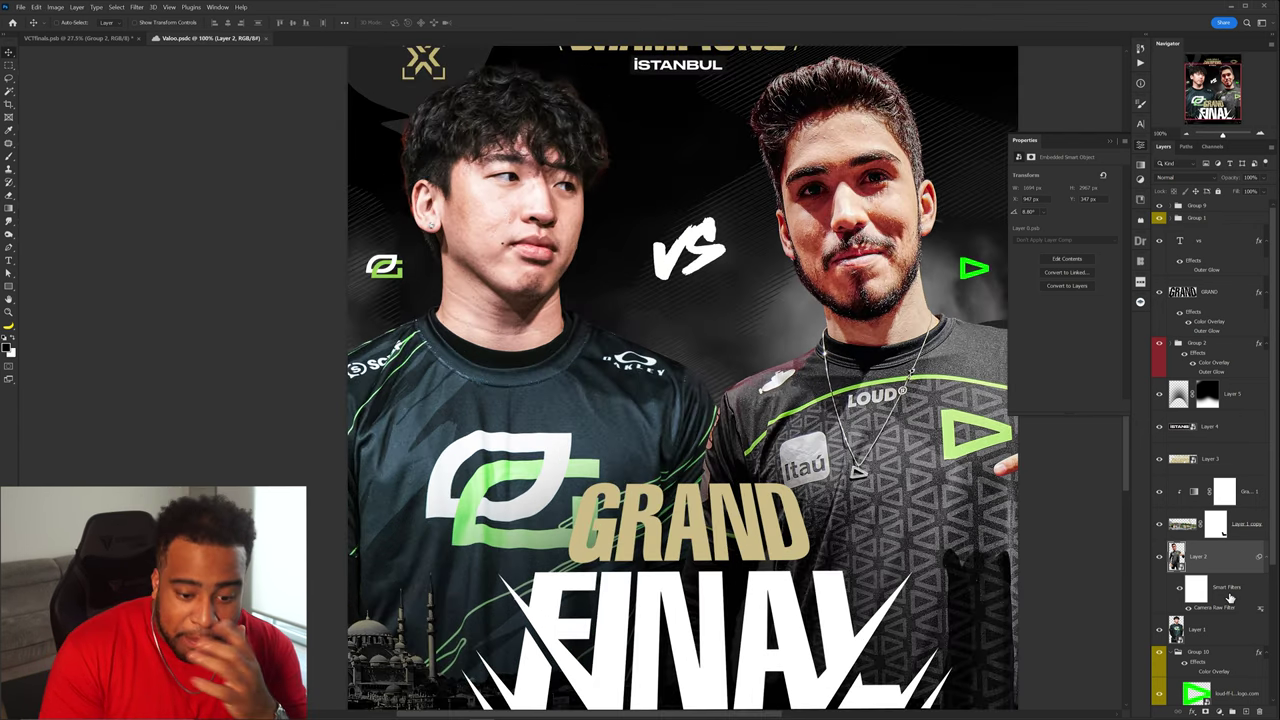
pyautogui.doubleClick(1230, 597)
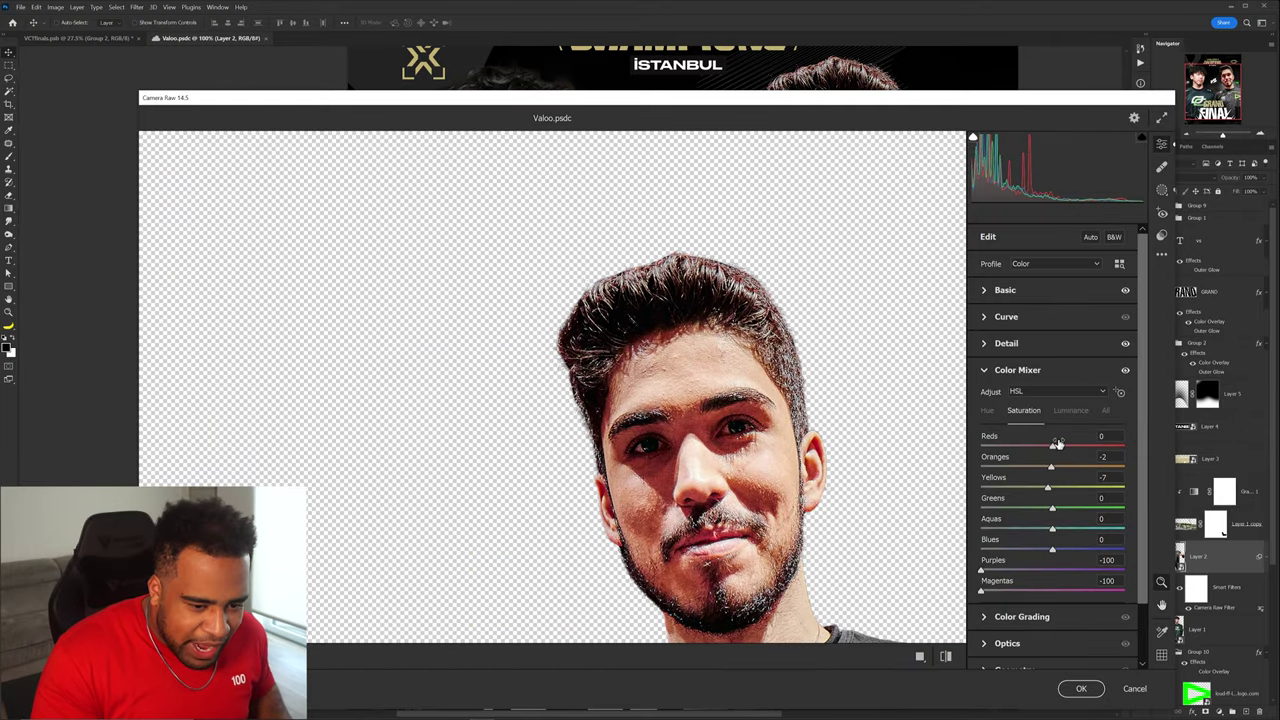
pyautogui.moveTo(1033, 451); pyautogui.dragTo(876, 440)
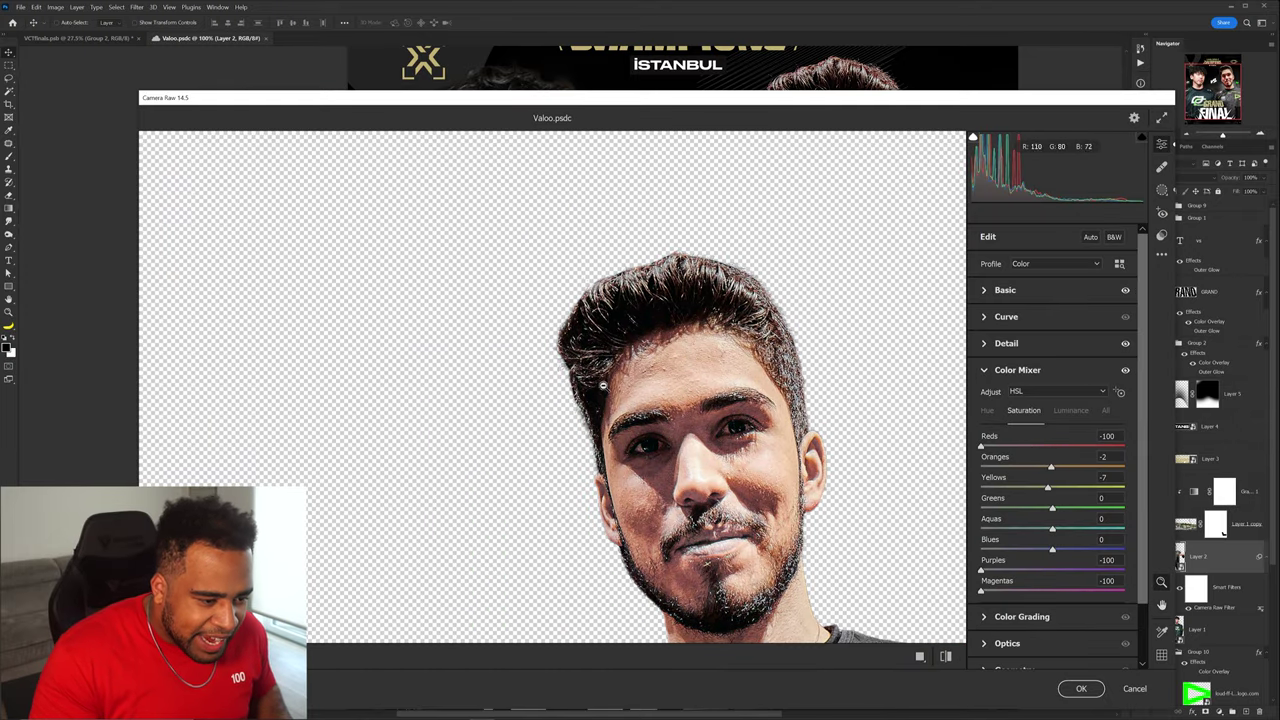
pyautogui.click(1056, 446)
# Undo the large move of the OpTic player and shift Layer 1 slightly toward the poster's centre.
pyautogui.scroll(-5, 838, 402)
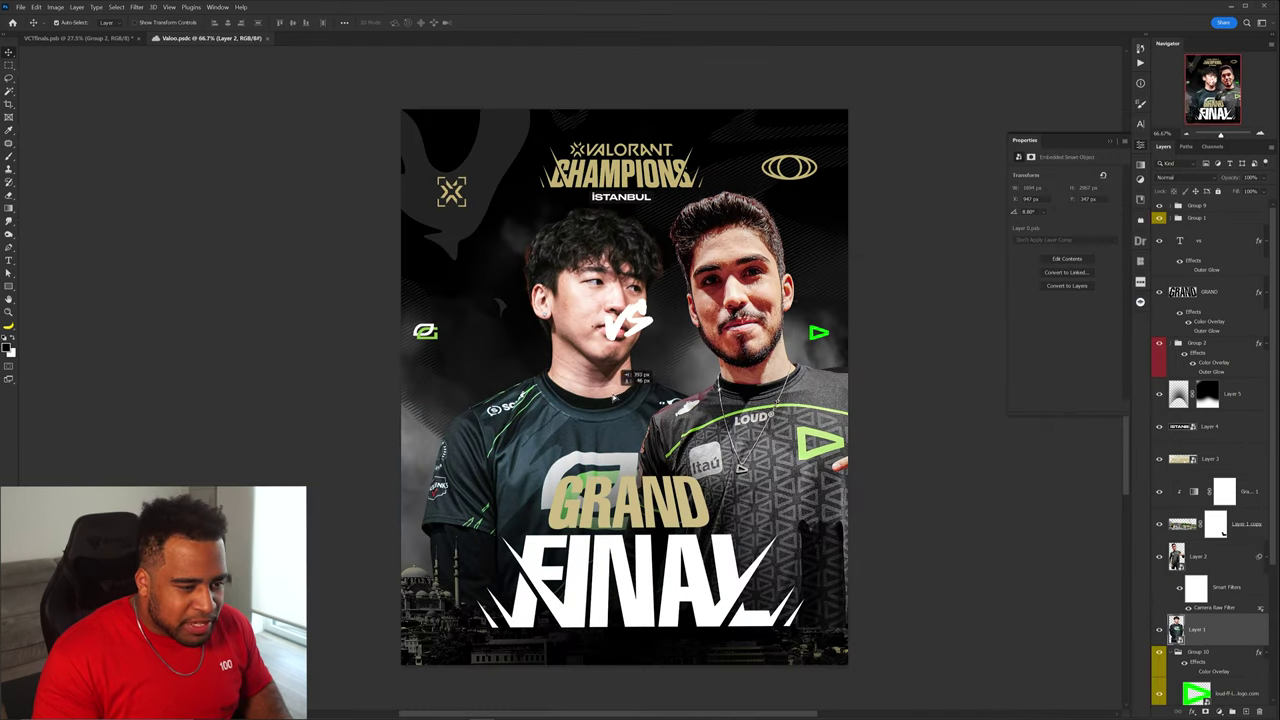
pyautogui.hotkey('ctrl', 'z')
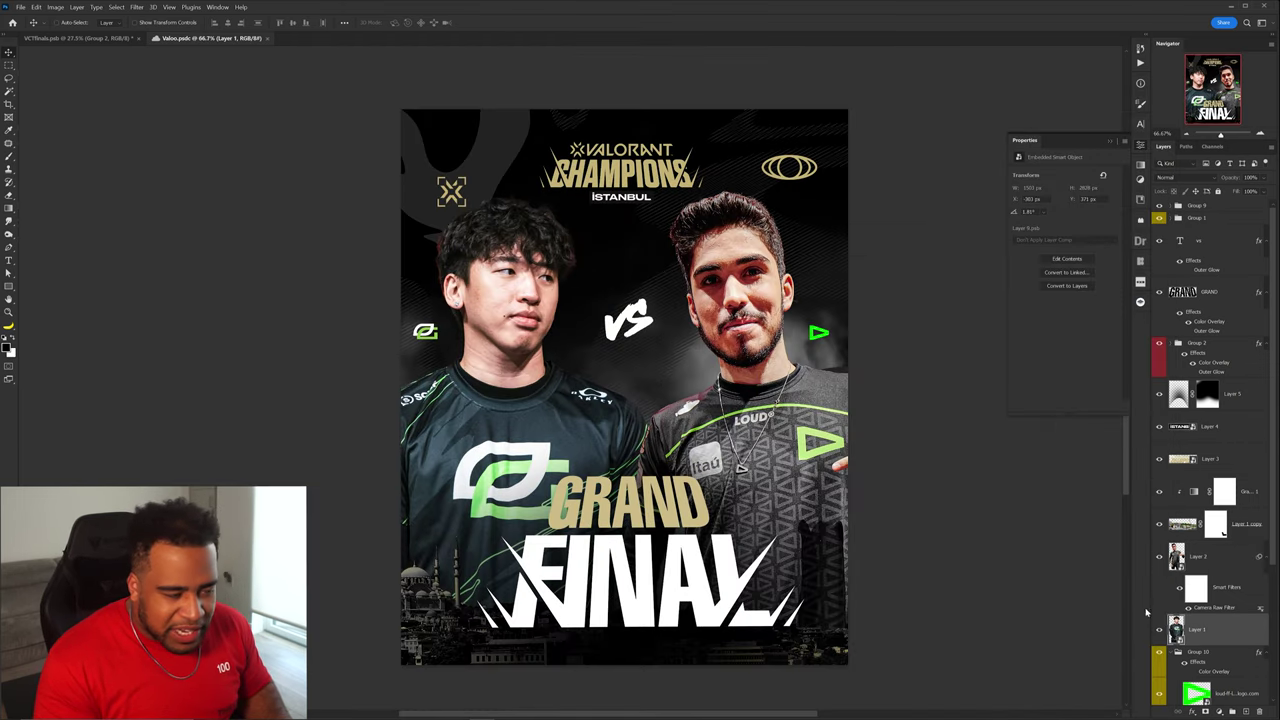
pyautogui.moveTo(599, 414); pyautogui.dragTo(609, 414)
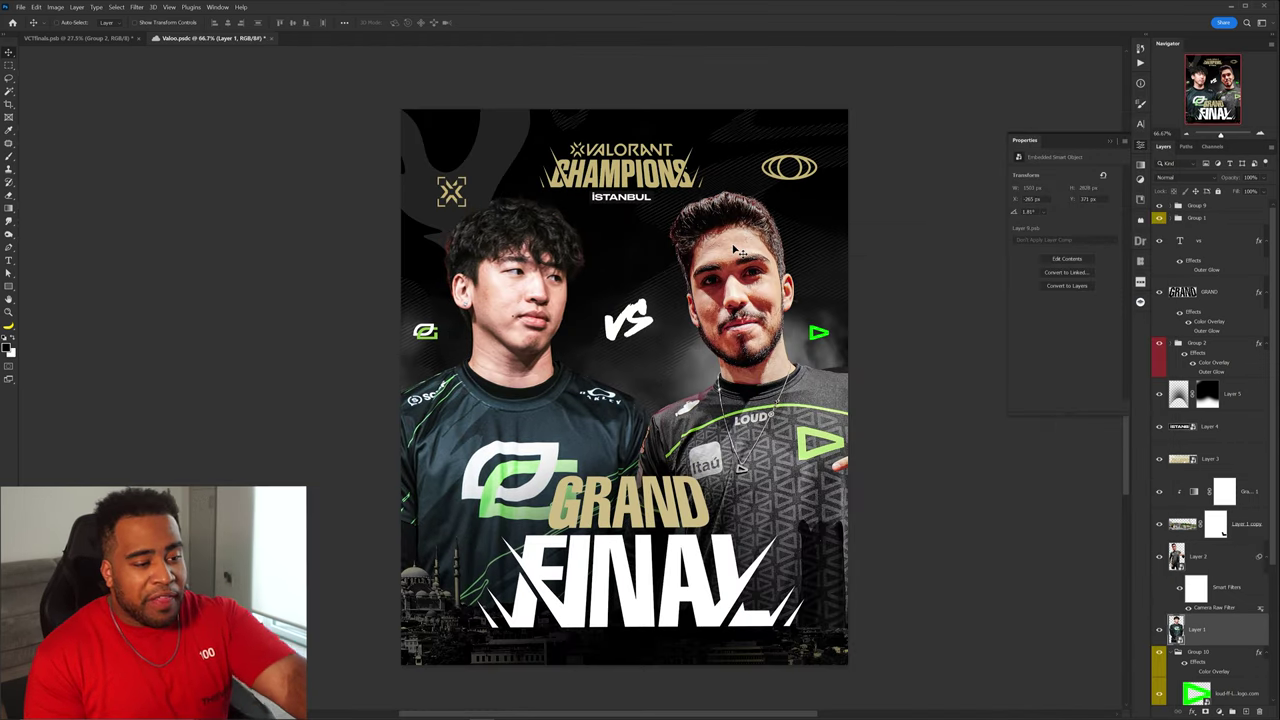
# Open the Camera Raw Filter on Layer 1, zoom in on the OpTic player and switch to the before/after view.
pyautogui.click(137, 7)
pyautogui.click(175, 79)
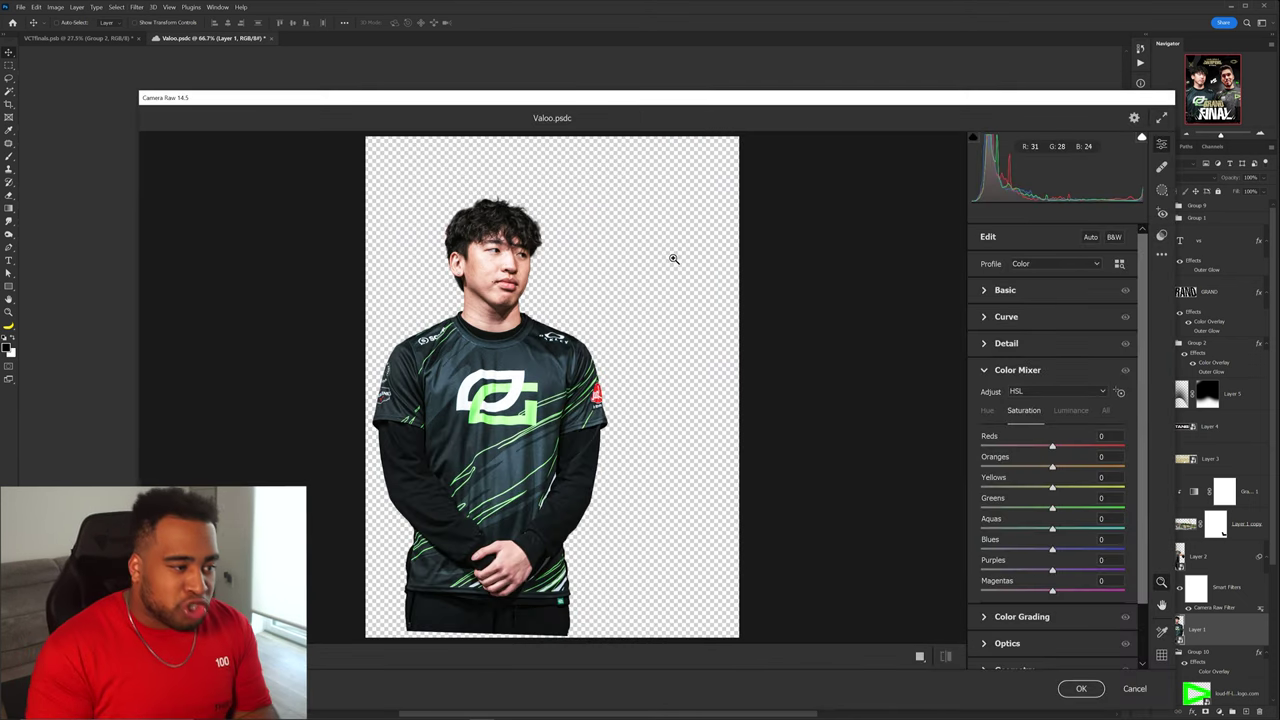
pyautogui.click(673, 259)
pyautogui.click(920, 656)
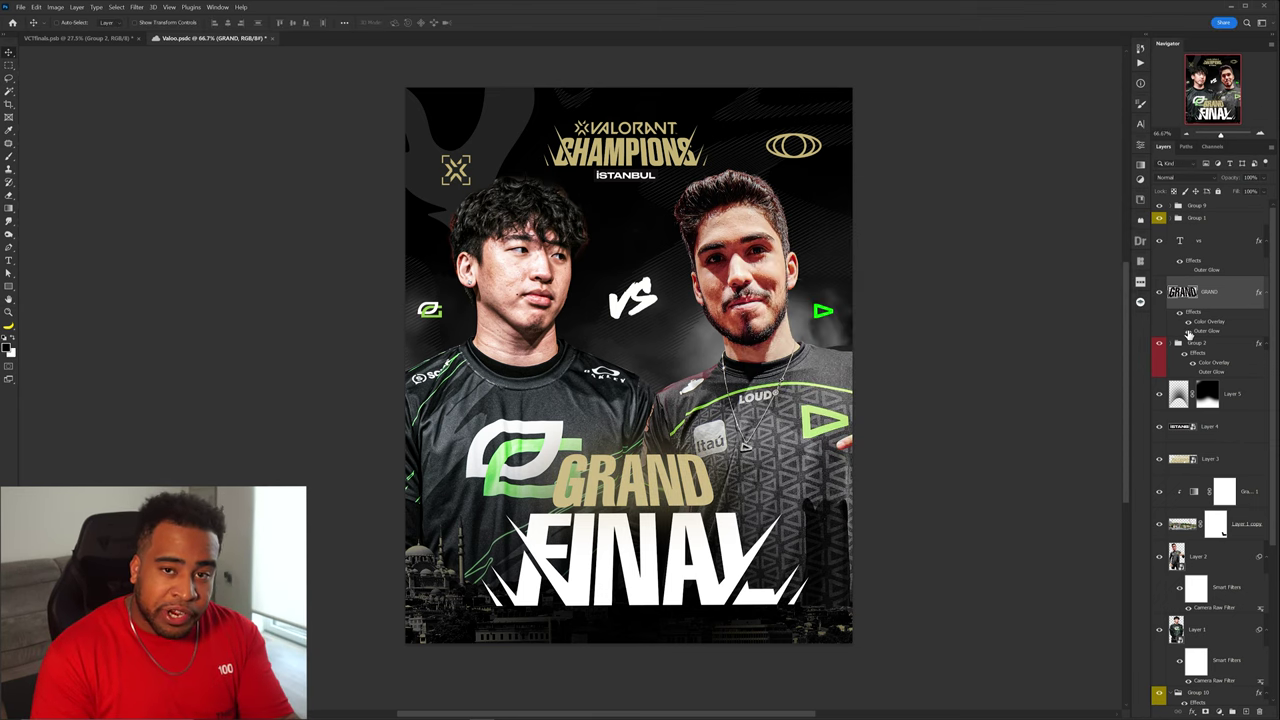
# Add an inner shadow to the GRAND layer: light cream, Normal blending, 100% opacity, 90° angle, 4 px distance, 0 px size.
pyautogui.doubleClick(1235, 303)
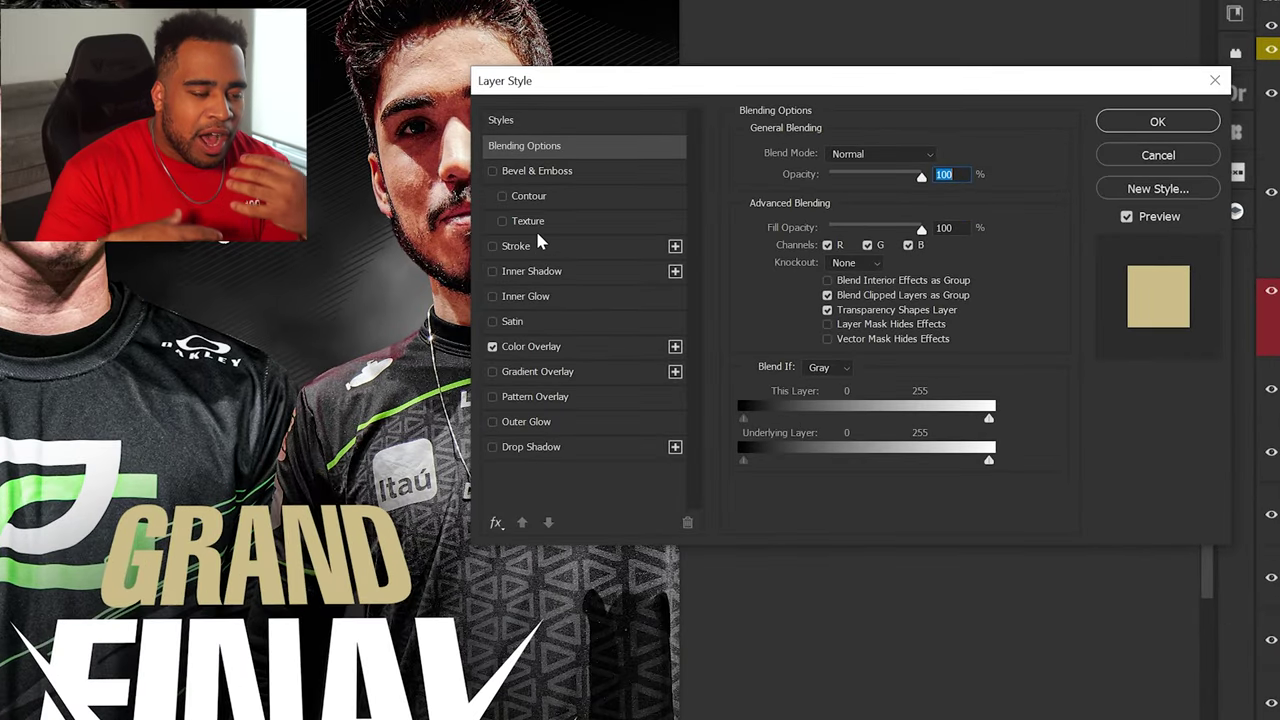
pyautogui.click(531, 272)
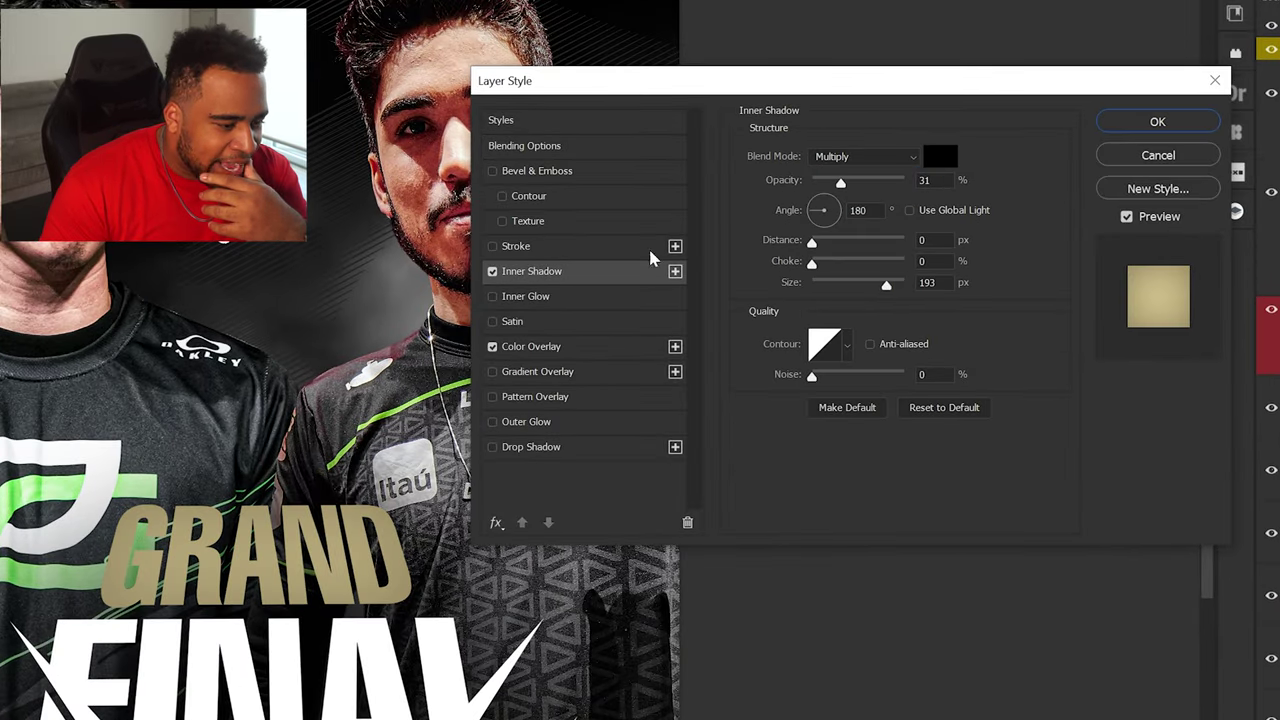
pyautogui.moveTo(841, 183); pyautogui.dragTo(945, 264)
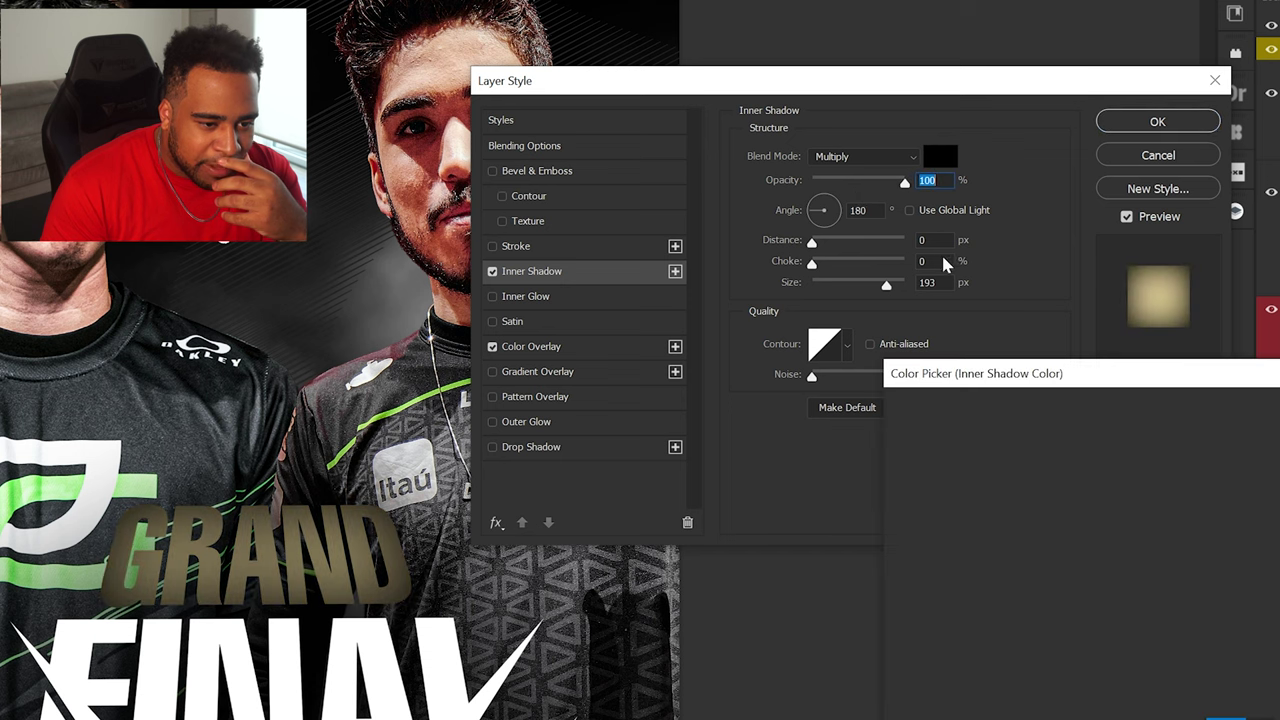
pyautogui.moveTo(990, 535); pyautogui.dragTo(834, 378)
pyautogui.click(390, 530)
pyautogui.moveTo(989, 465); pyautogui.dragTo(943, 437)
pyautogui.press('Return')
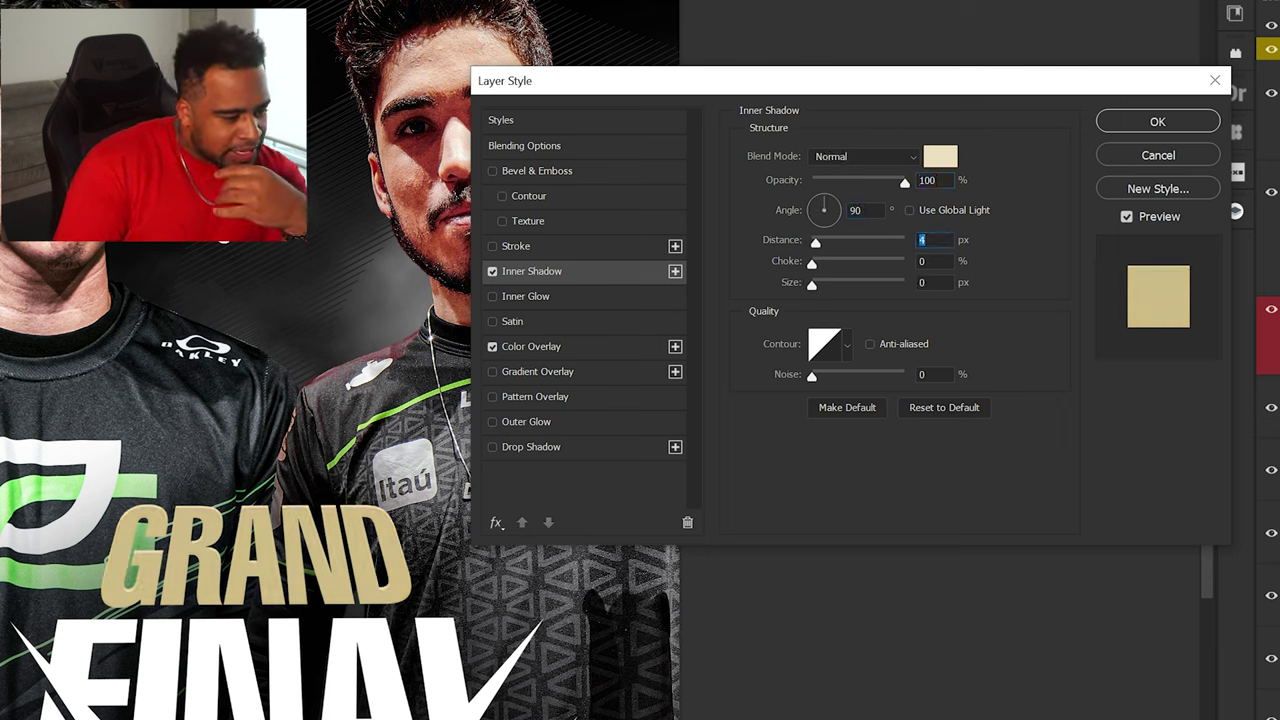
# Add a second inner shadow to GRAND in dark olive, with a -89° angle and 2 px distance.
pyautogui.click(675, 271)
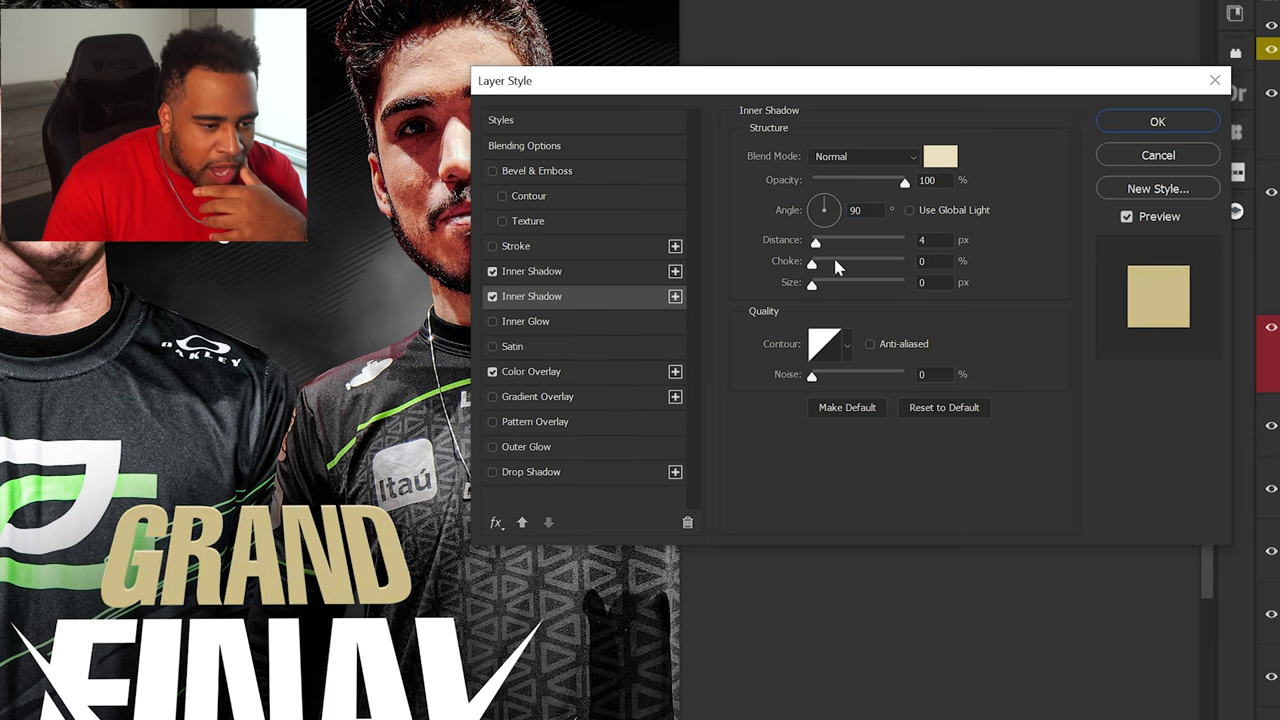
pyautogui.click(938, 160)
pyautogui.click(961, 501)
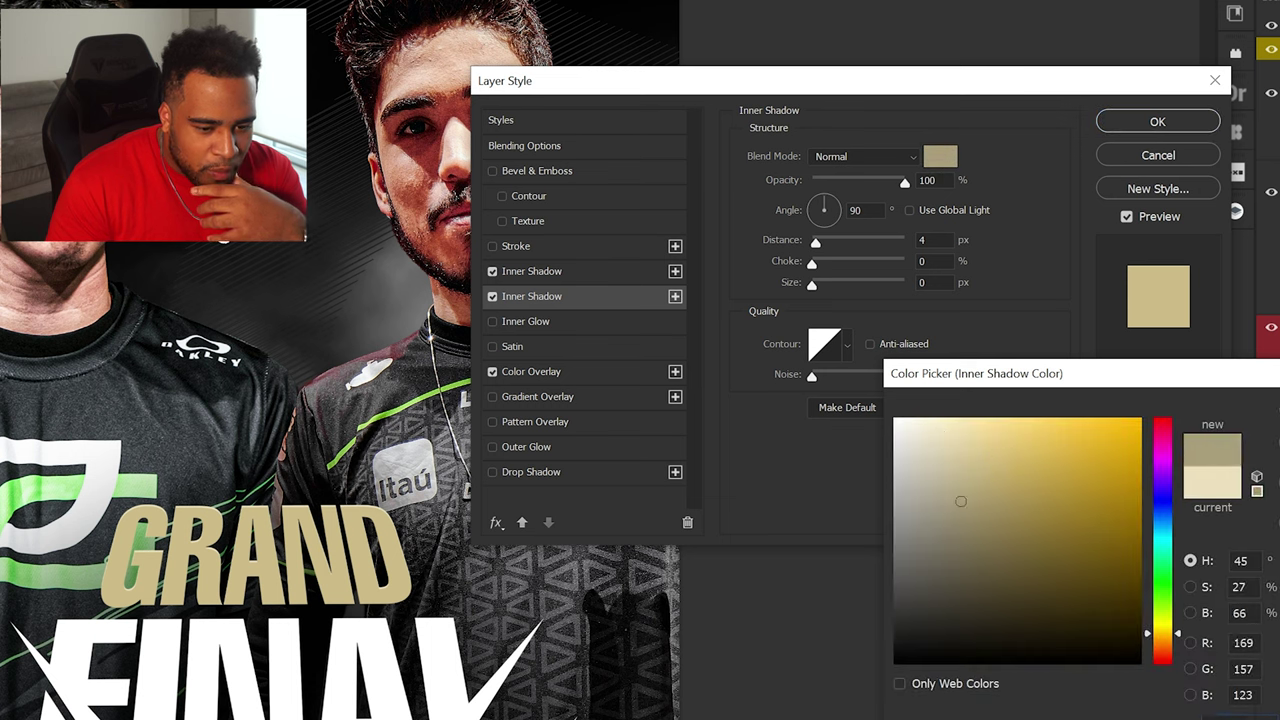
pyautogui.press('Return')
pyautogui.press('Down')
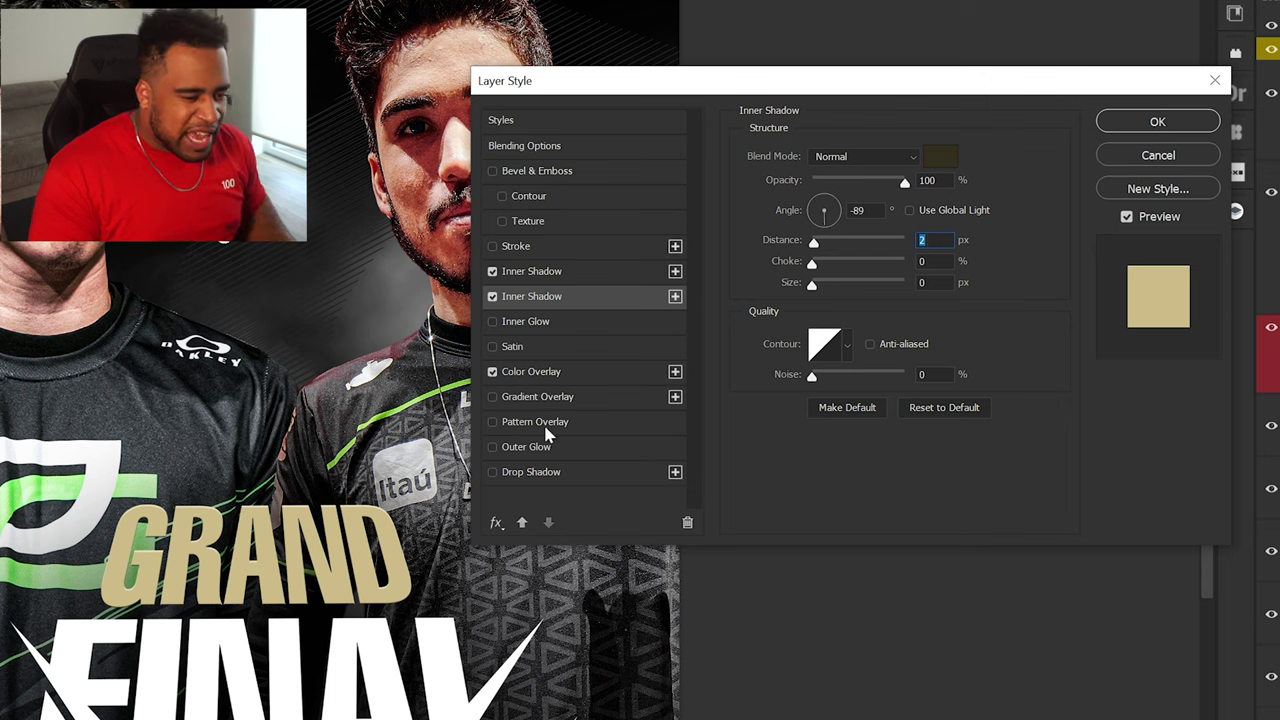
# Enable the Satin effect on GRAND, lower its opacity and apply the layer style.
pyautogui.click(511, 346)
pyautogui.moveTo(858, 183); pyautogui.dragTo(822, 183)
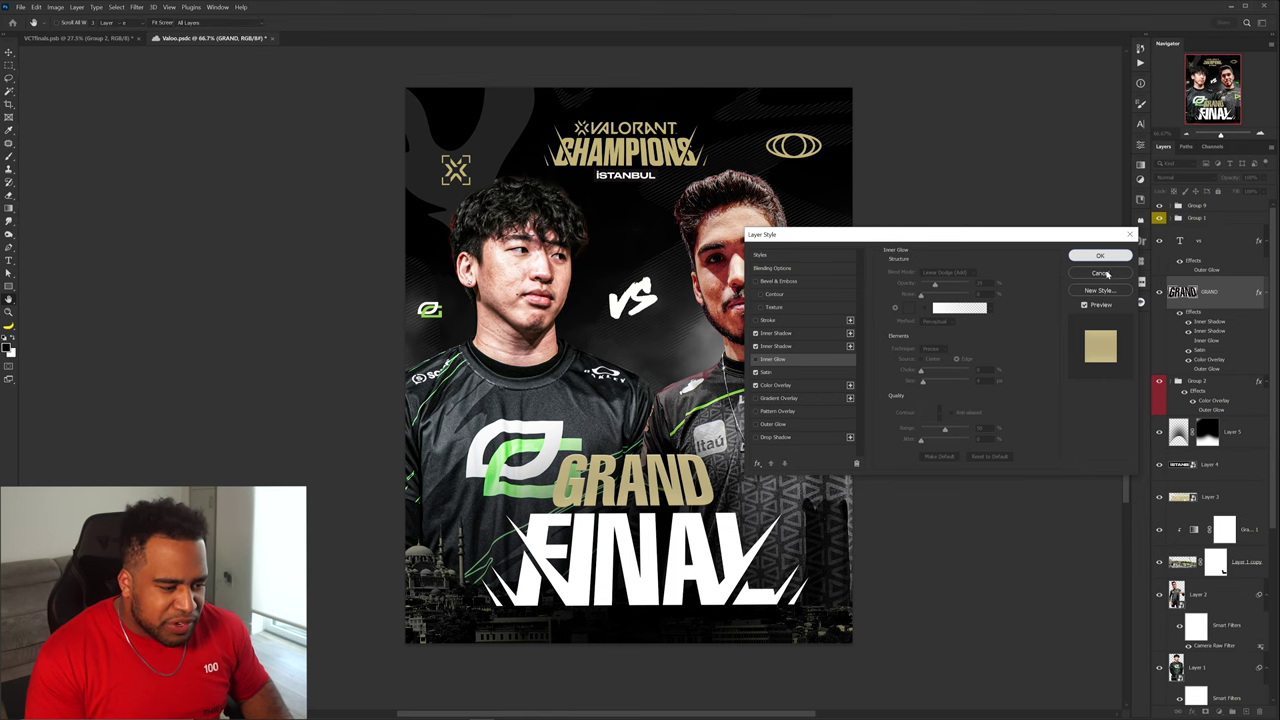
pyautogui.click(1102, 258)
# Create a new text layer reading GRAND above the existing lettering and set its font to Druk.
pyautogui.moveTo(765, 452); pyautogui.dragTo(801, 449)
pyautogui.hotkey('ctrl', 't')
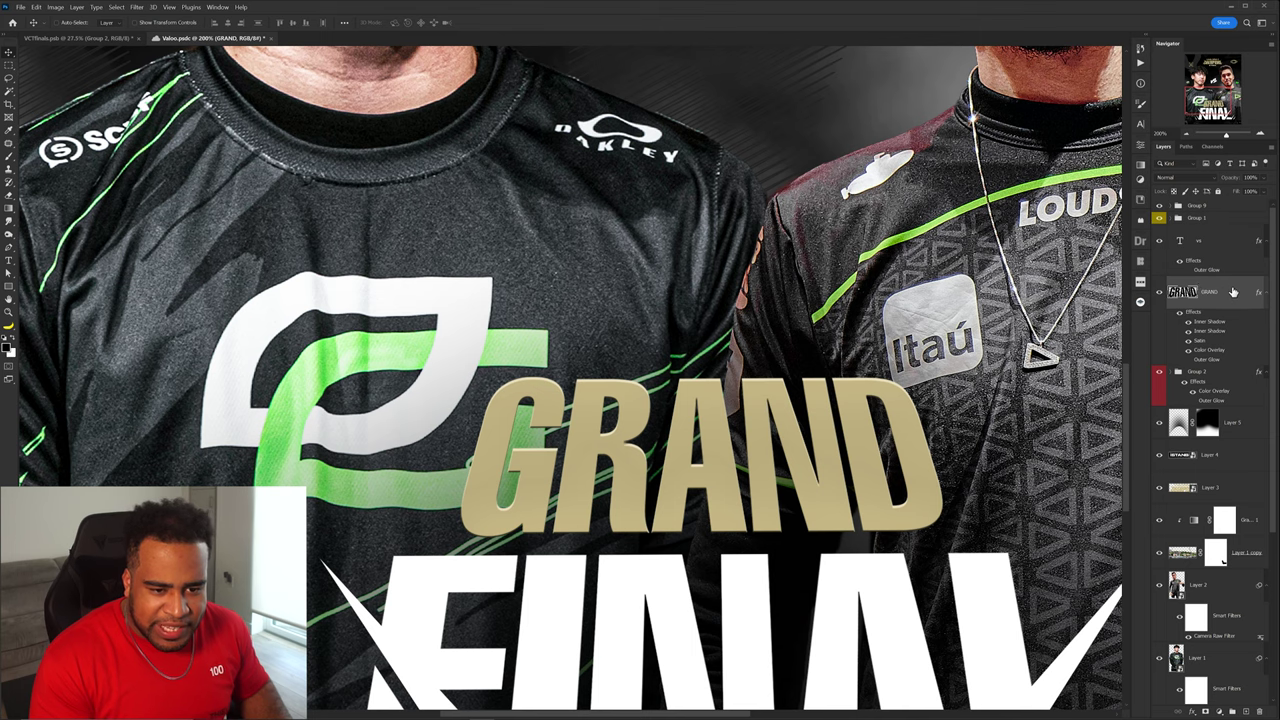
pyautogui.click(592, 325)
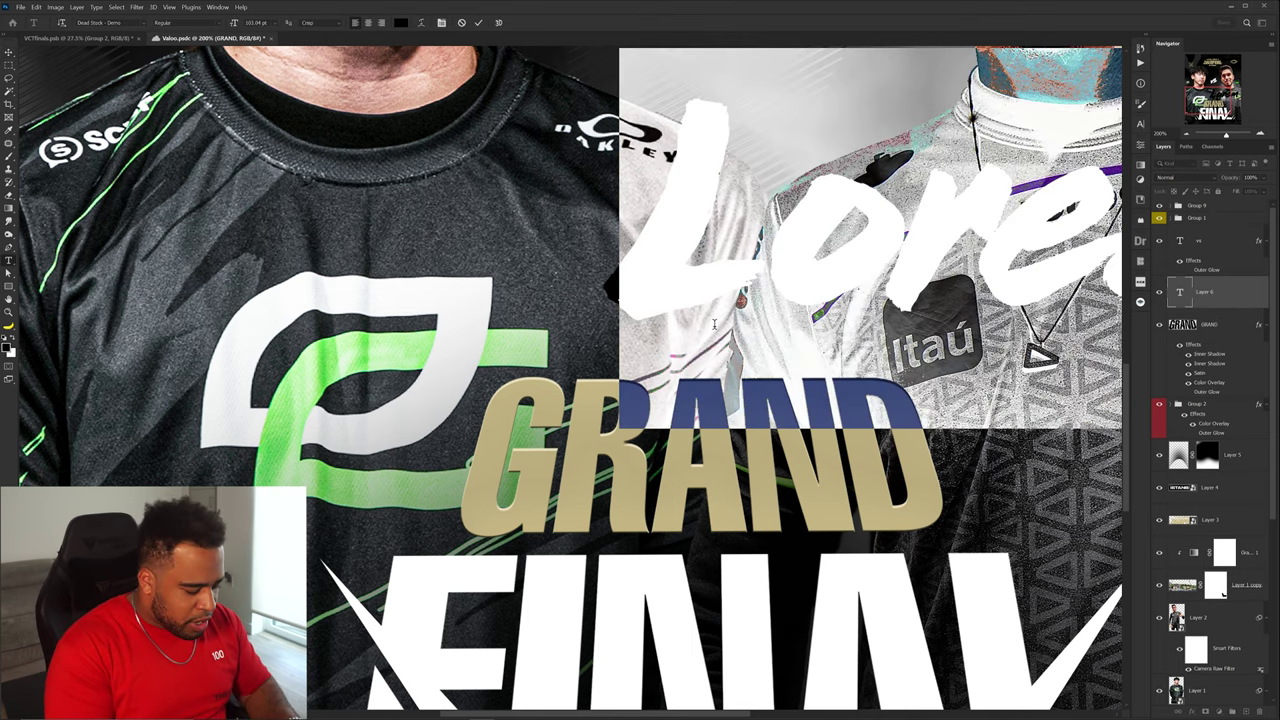
pyautogui.press('Escape')
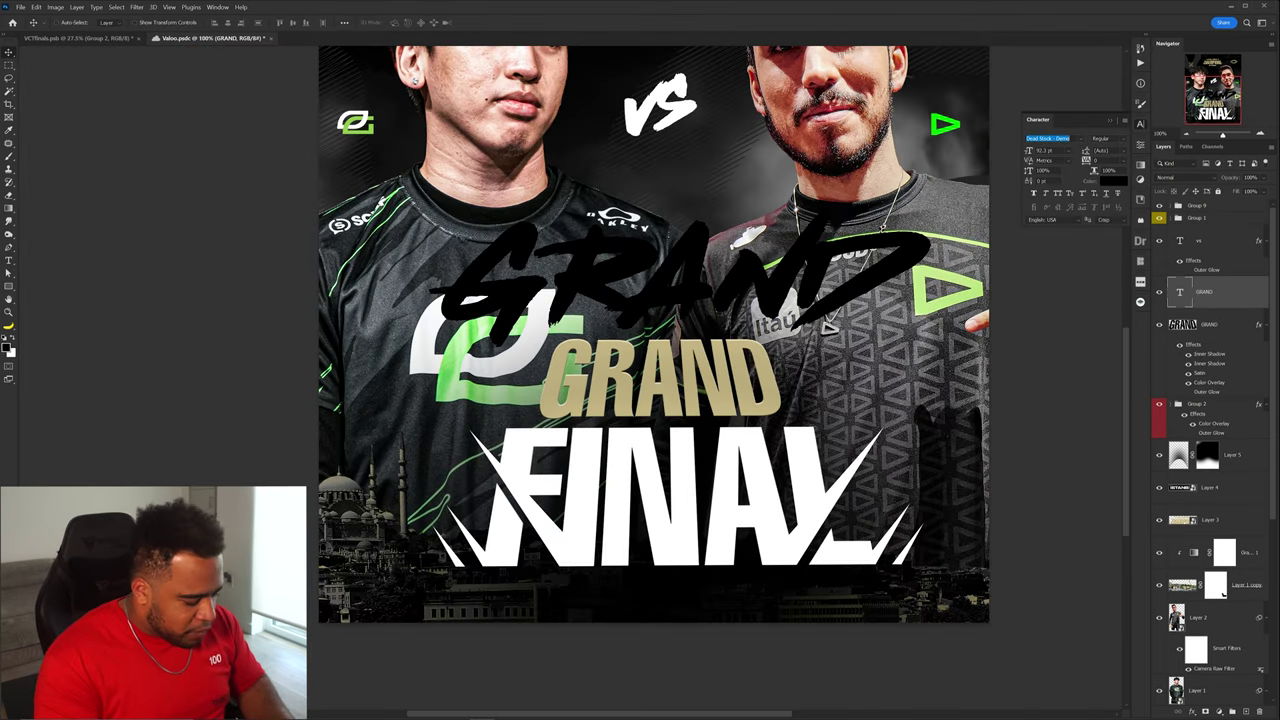
pyautogui.write('druk')
pyautogui.keyDown('ctrl'); pyautogui.click(657, 257); pyautogui.keyUp('ctrl')
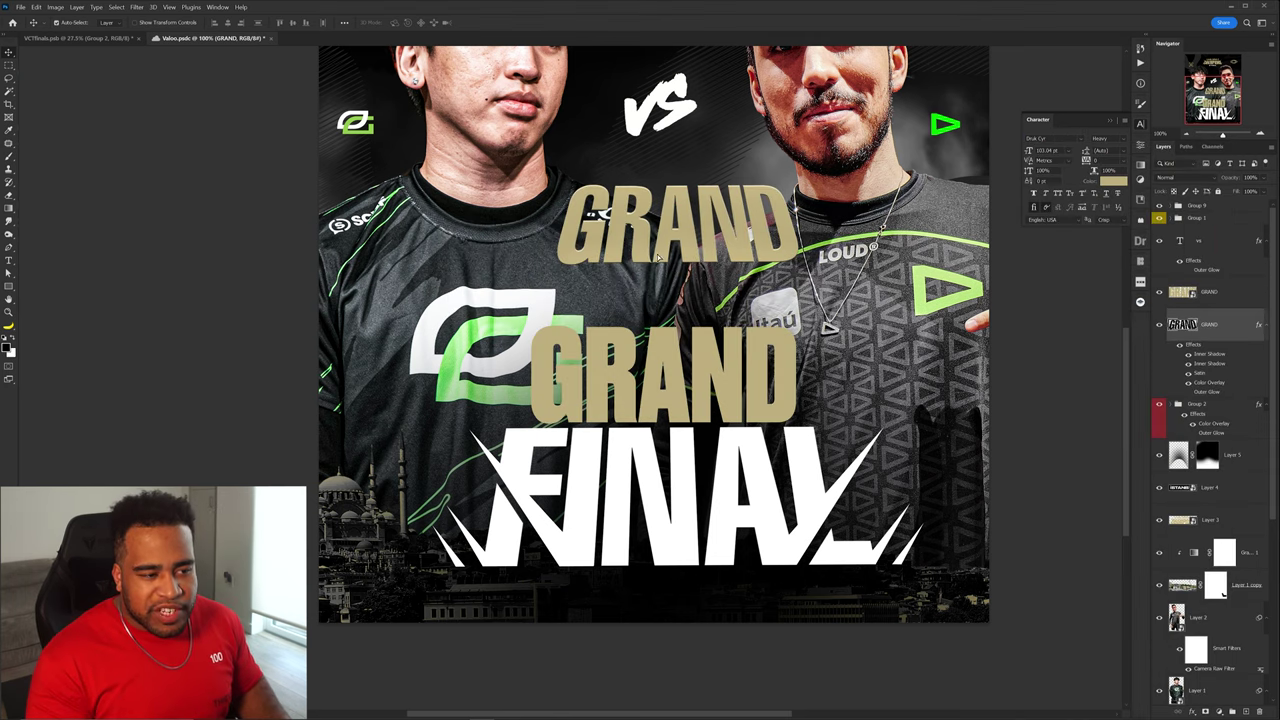
pyautogui.moveTo(657, 257); pyautogui.dragTo(694, 294)
pyautogui.hotkey('ctrl', 'z')
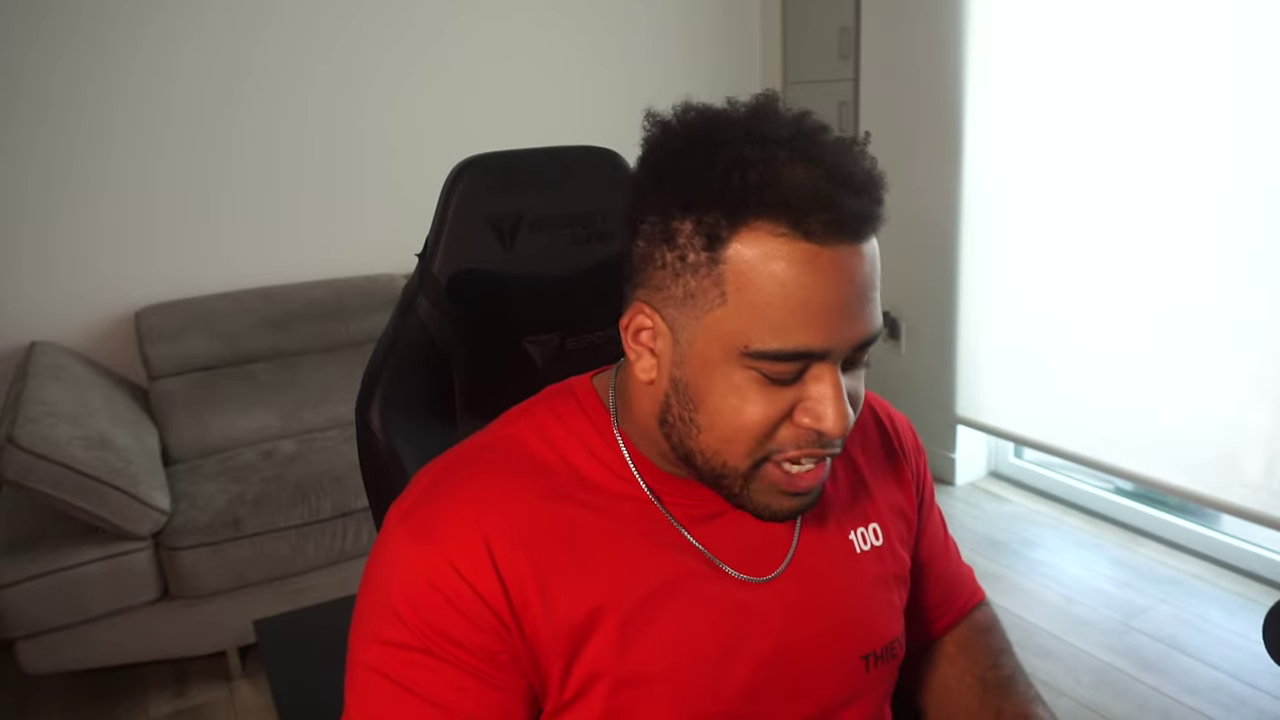
# Distort the new GRAND lettering by pulling both upper corners inward and slightly down so it tapers above FINAL.
pyautogui.rightClick(737, 345)
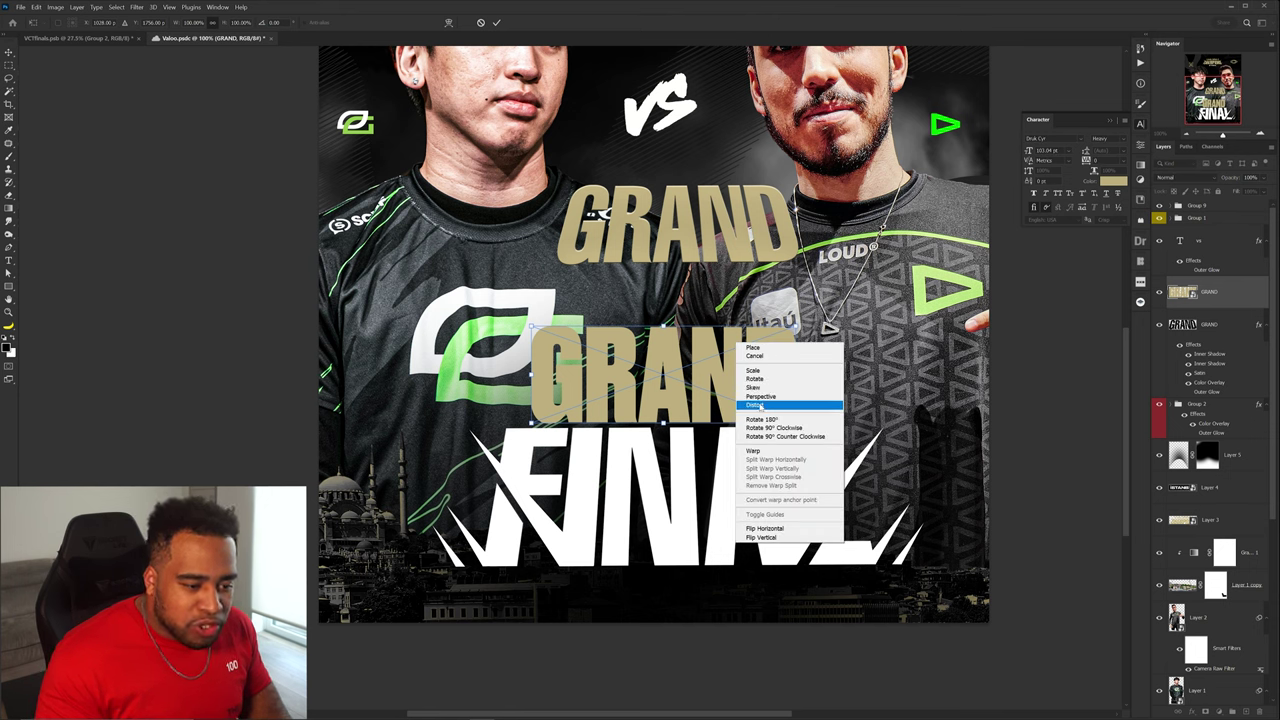
pyautogui.click(763, 405)
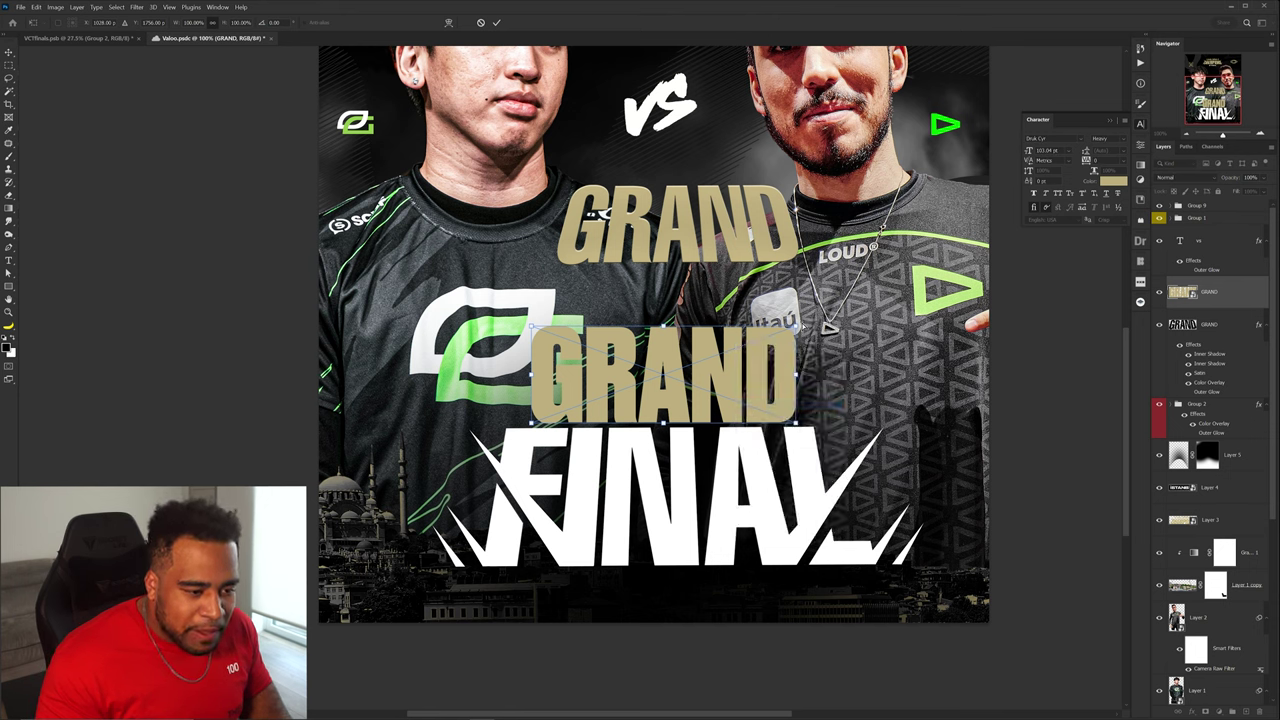
pyautogui.moveTo(796, 326); pyautogui.dragTo(770, 331)
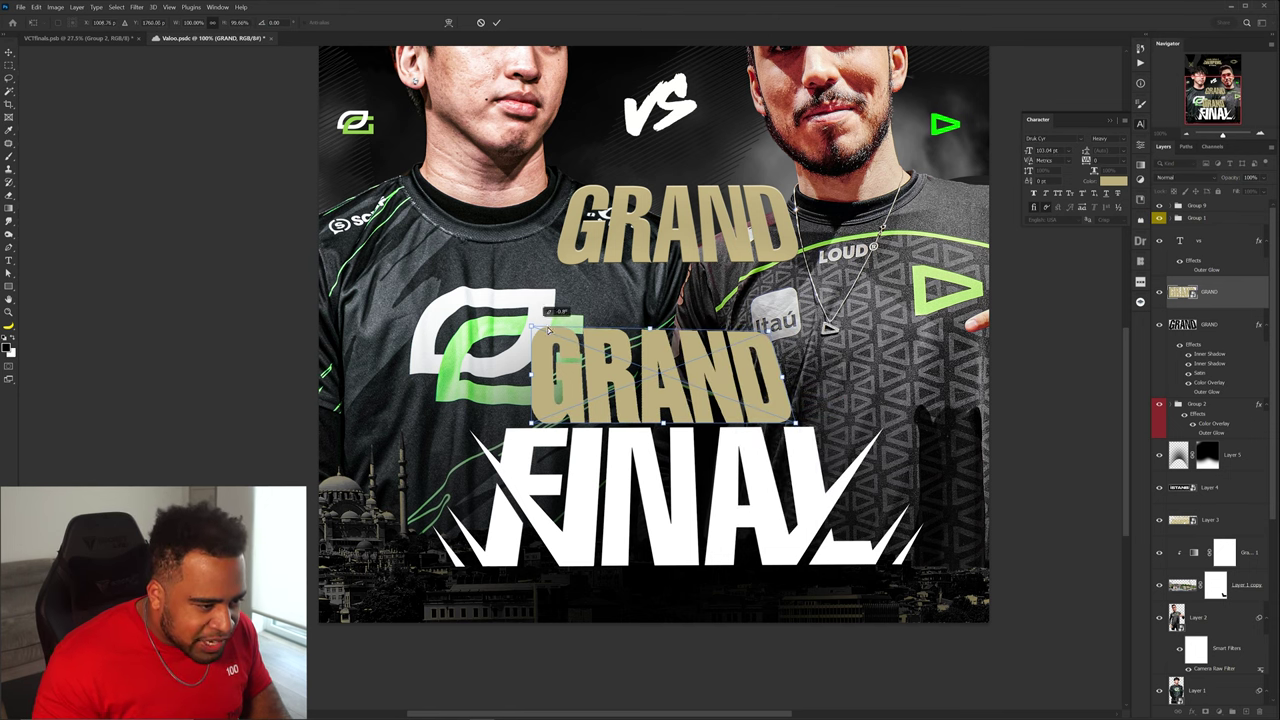
pyautogui.moveTo(548, 328); pyautogui.dragTo(556, 333)
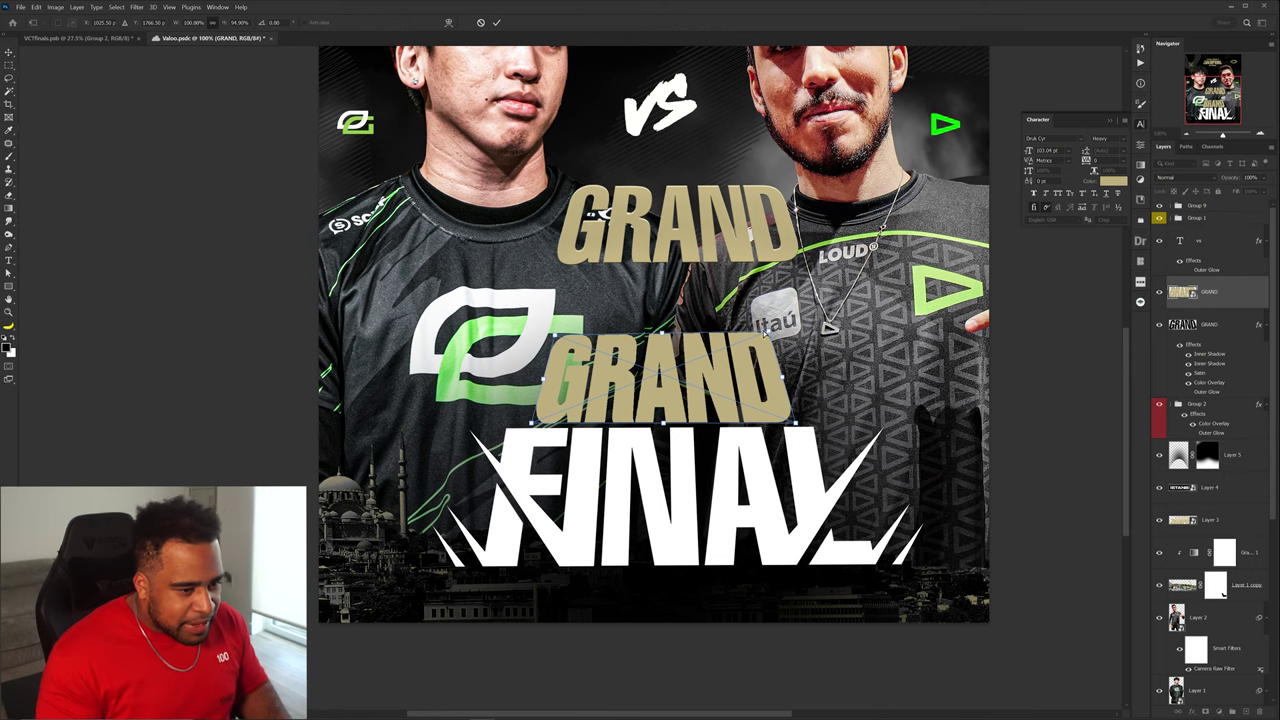
pyautogui.moveTo(765, 336); pyautogui.dragTo(767, 339)
pyautogui.press('Return')
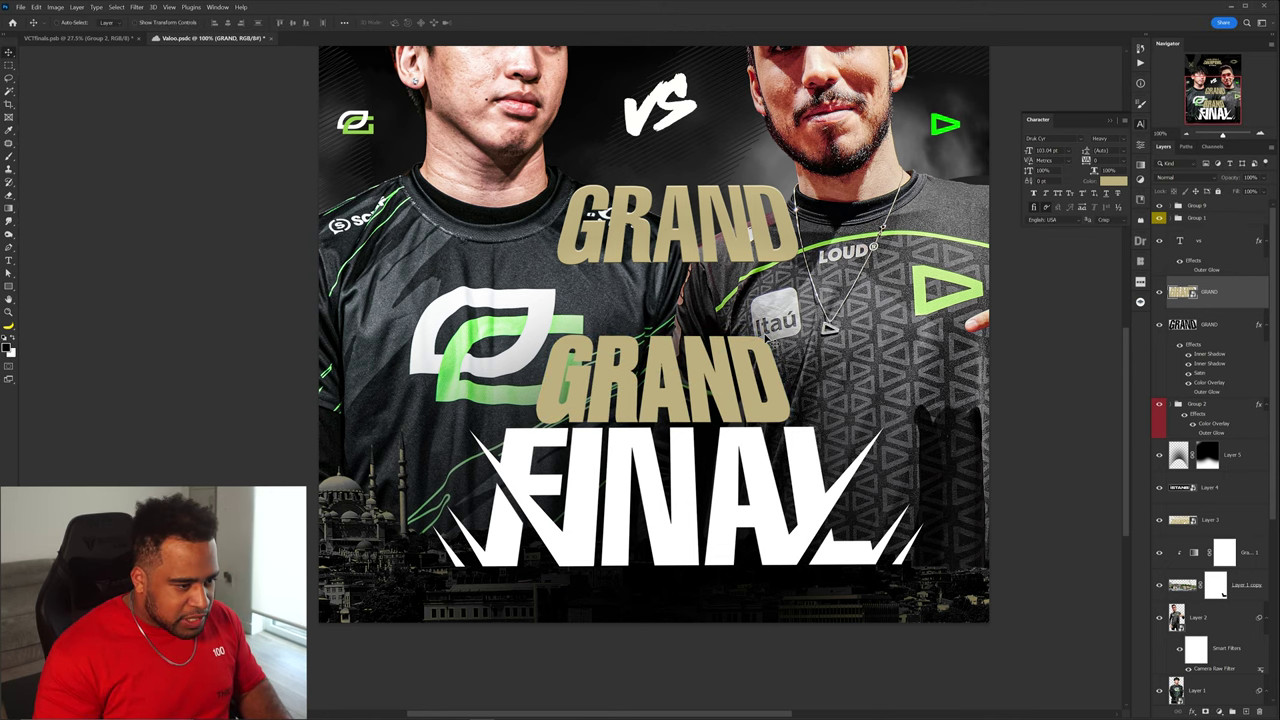
# Brush a large soft gold glow over GRAND on a new layer, blend it as Linear Dodge (Add) and transform it over the lettering.
pyautogui.scroll(1, 736, 368)
pyautogui.moveTo(724, 368); pyautogui.dragTo(716, 368)
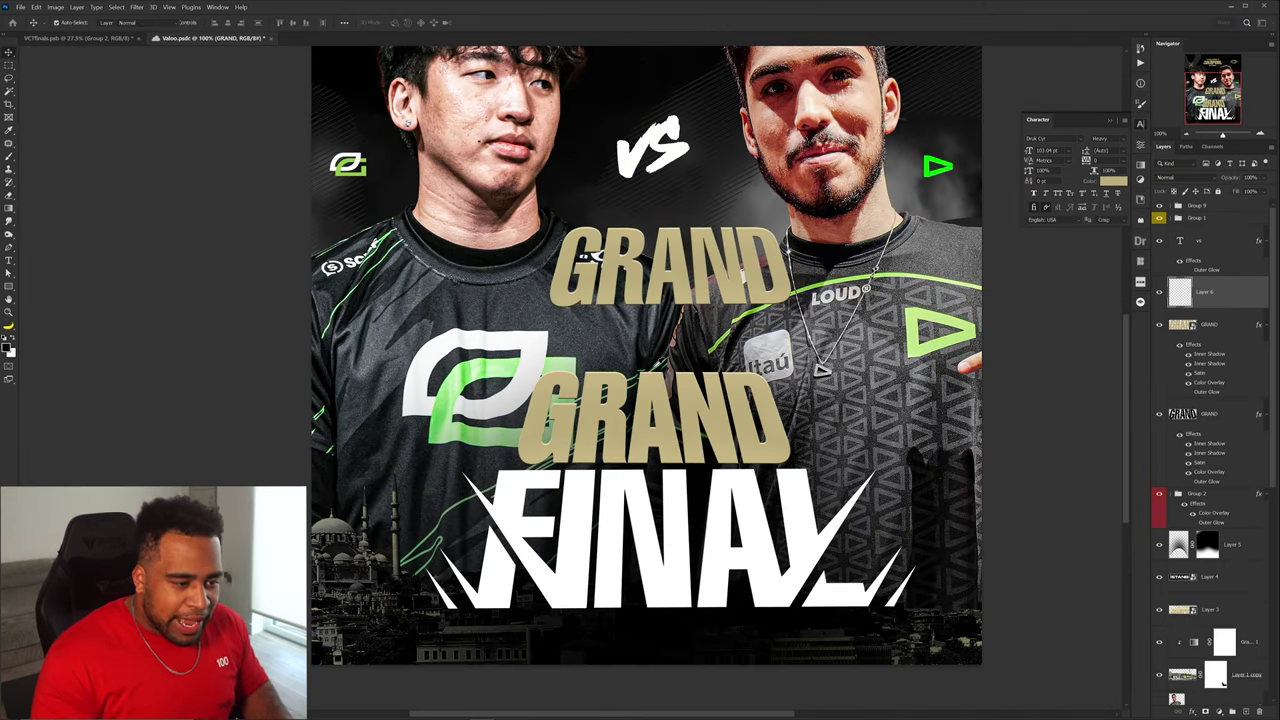
pyautogui.press('b')
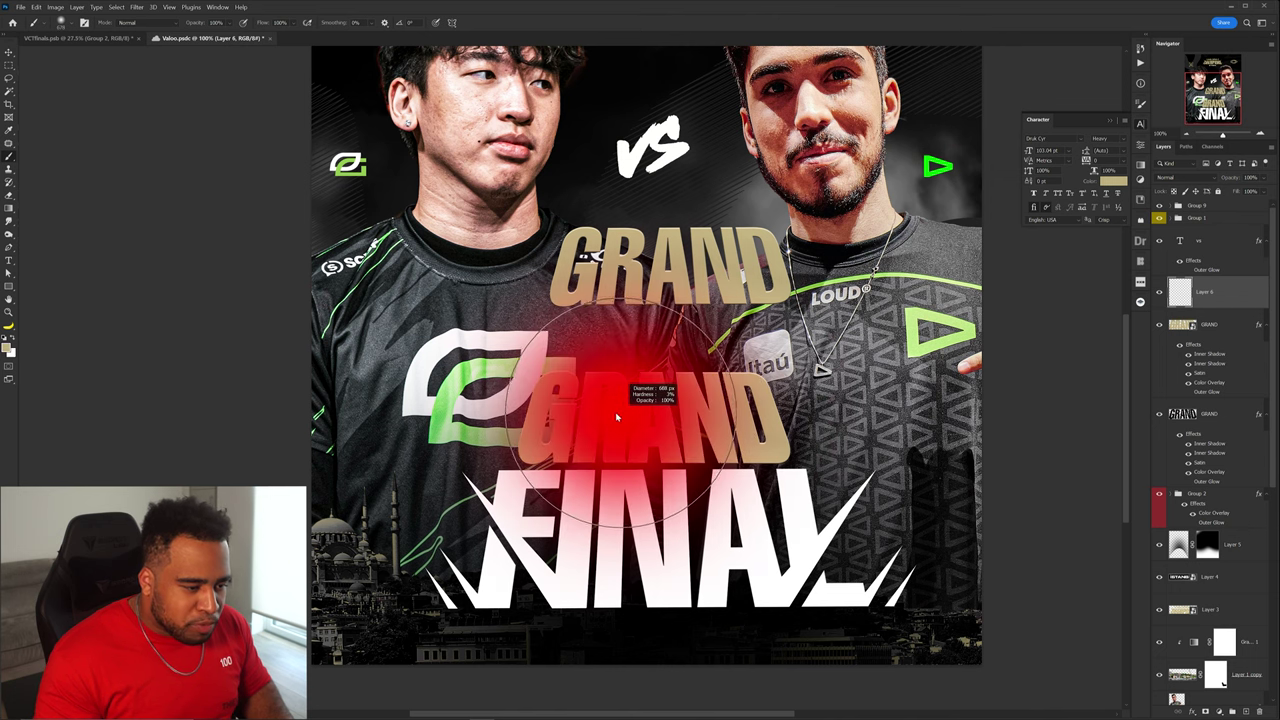
pyautogui.click(632, 411)
pyautogui.click(1180, 177)
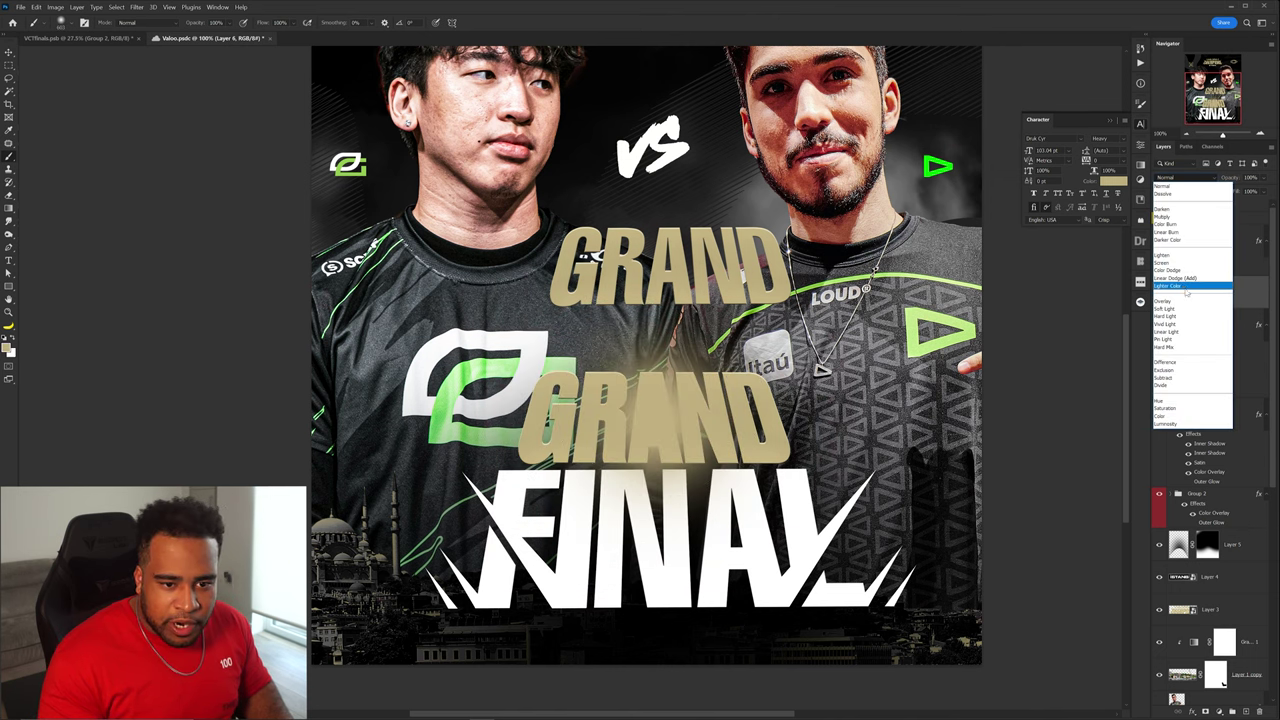
pyautogui.click(1180, 283)
pyautogui.moveTo(655, 412); pyautogui.dragTo(786, 397)
pyautogui.hotkey('ctrl', 'z')
pyautogui.hotkey('ctrl', 't')
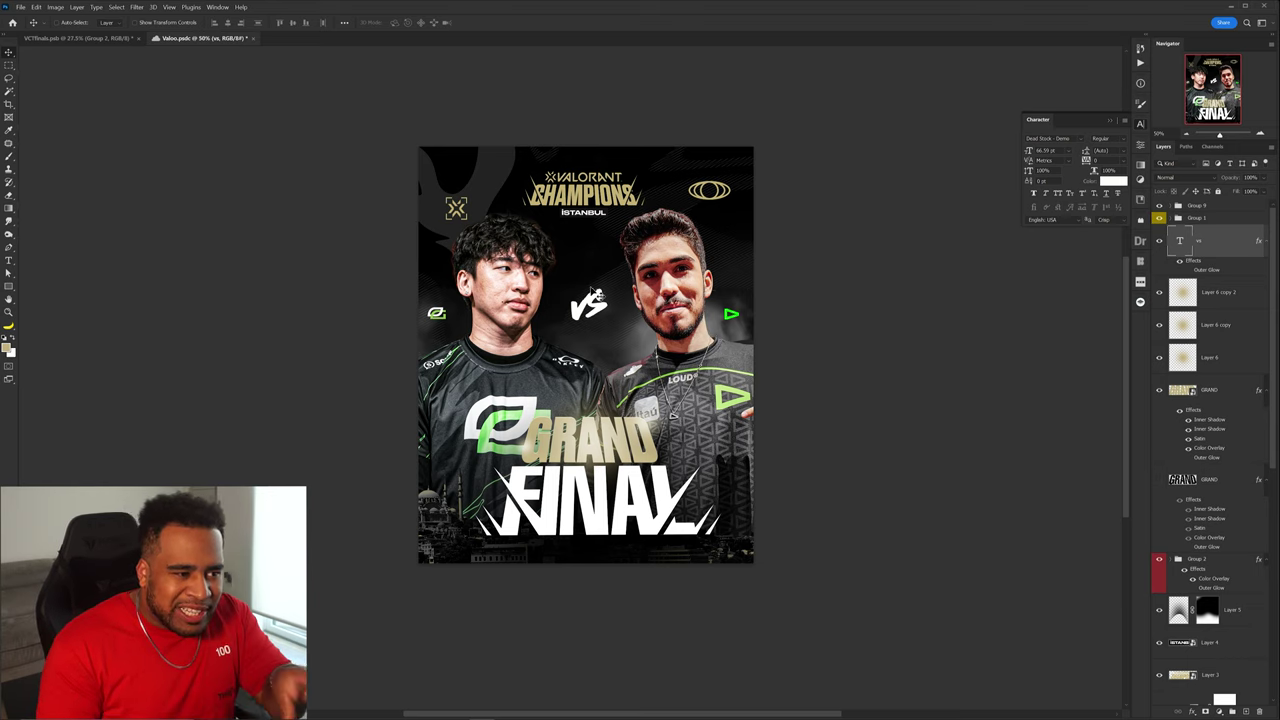
# Rotate the tilted VS text level between the players and set its font to VERTIGO PERSONAL USE.
pyautogui.scroll(1, 603, 297)
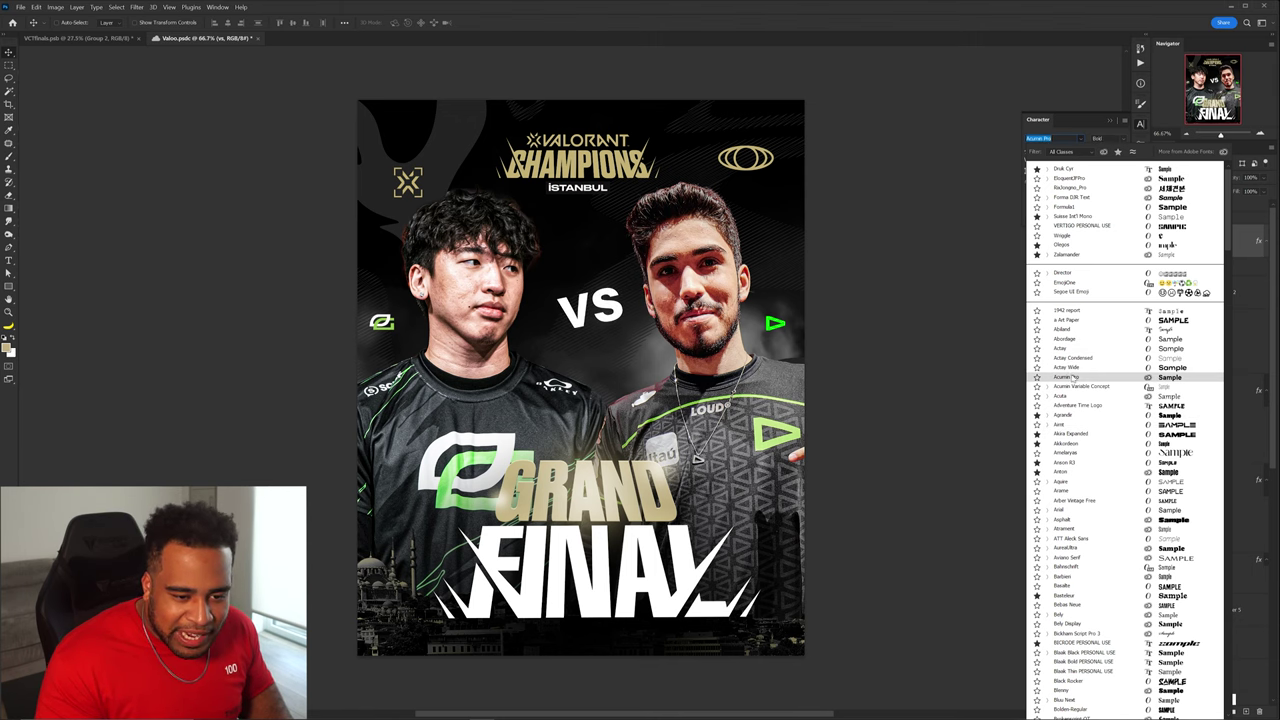
pyautogui.moveTo(685, 265); pyautogui.dragTo(690, 281)
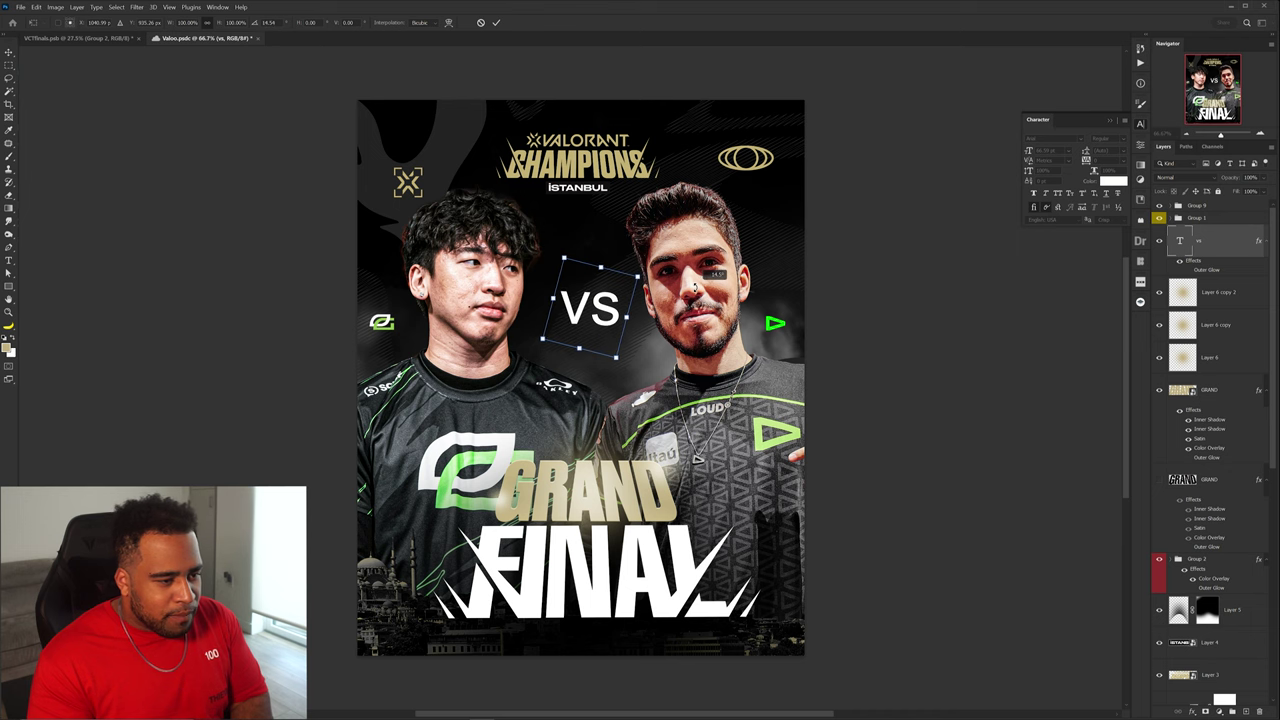
pyautogui.press('Return')
pyautogui.click(1100, 138)
pyautogui.click(1100, 180)
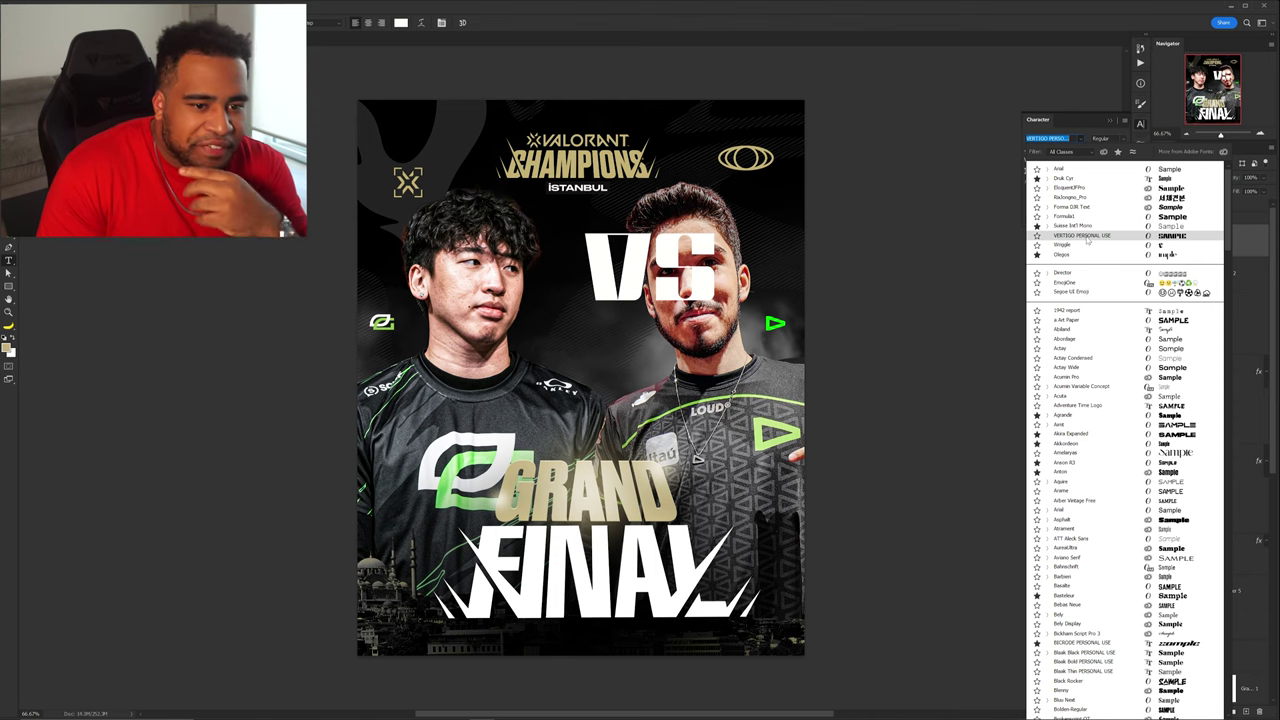
pyautogui.click(1087, 238)
# Scale the VS text down to about 28 pt and place it in the gap between the two players' heads.
pyautogui.press('v')
pyautogui.hotkey('ctrl', 't')
pyautogui.moveTo(714, 232); pyautogui.dragTo(650, 250)
pyautogui.moveTo(622, 266); pyautogui.dragTo(620, 265)
pyautogui.press('Return')
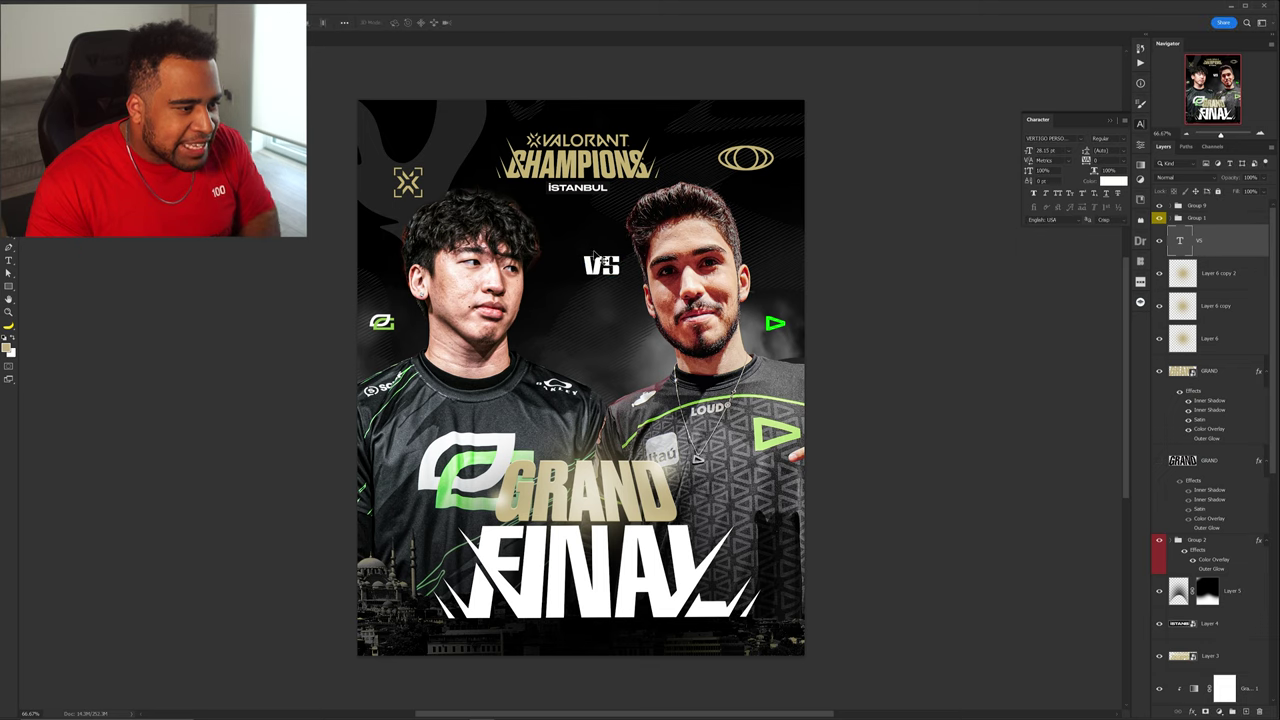
# Shrink the VS text further to about 17.5 pt and lower it to the players' face level, centred between them.
pyautogui.scroll(5, 597, 263)
pyautogui.scroll(-5, 669, 258)
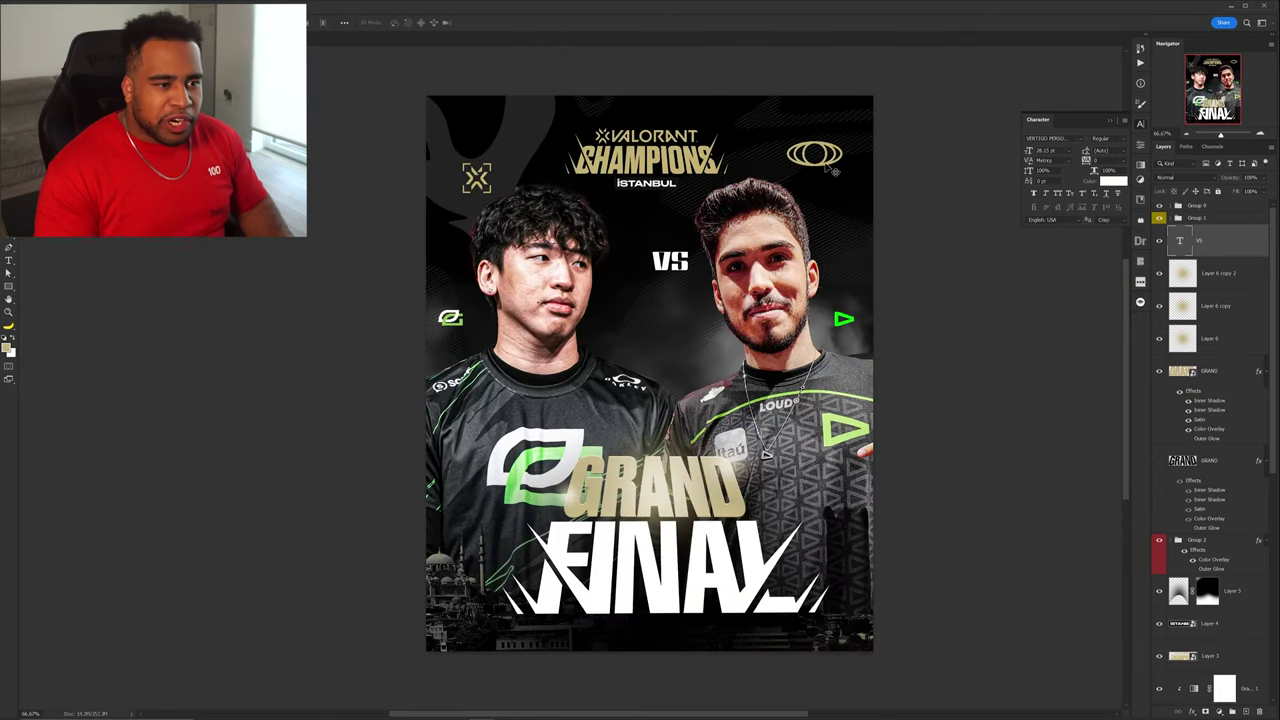
pyautogui.moveTo(730, 252); pyautogui.dragTo(670, 297)
pyautogui.hotkey('ctrl', 't')
pyautogui.press('Return')
pyautogui.moveTo(672, 297); pyautogui.dragTo(681, 339)
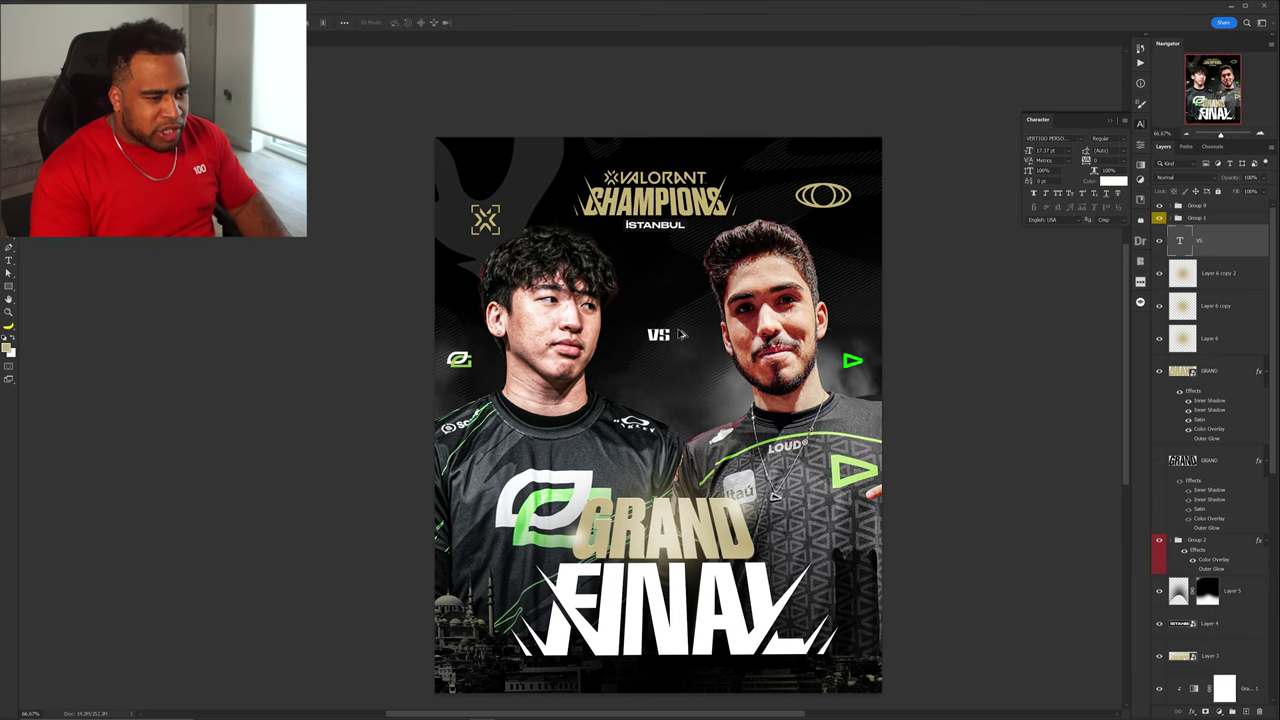
pyautogui.scroll(1, 680, 334)
pyautogui.moveTo(674, 341); pyautogui.dragTo(675, 341)
# Place the pair of gold corner marks along the poster's left edge and put a mirrored copy along the right edge.
pyautogui.moveTo(555, 184); pyautogui.dragTo(411, 182)
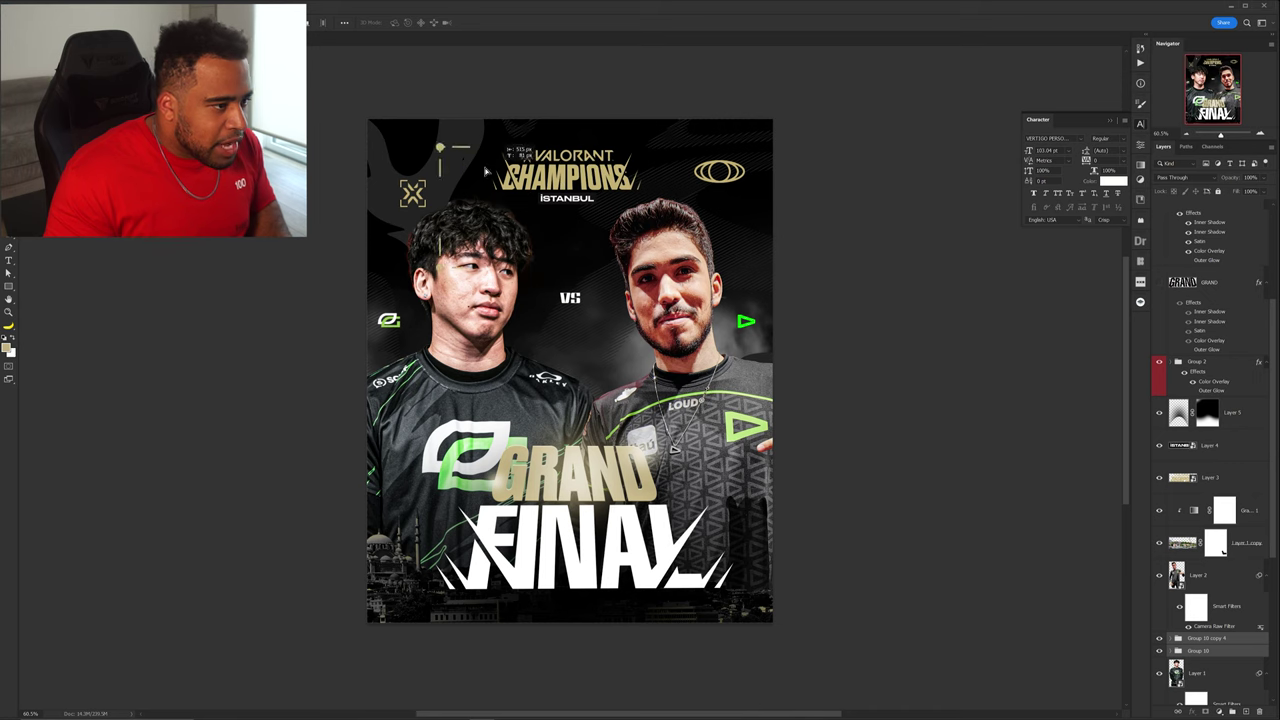
pyautogui.hotkey('ctrl', 't')
pyautogui.press('Return')
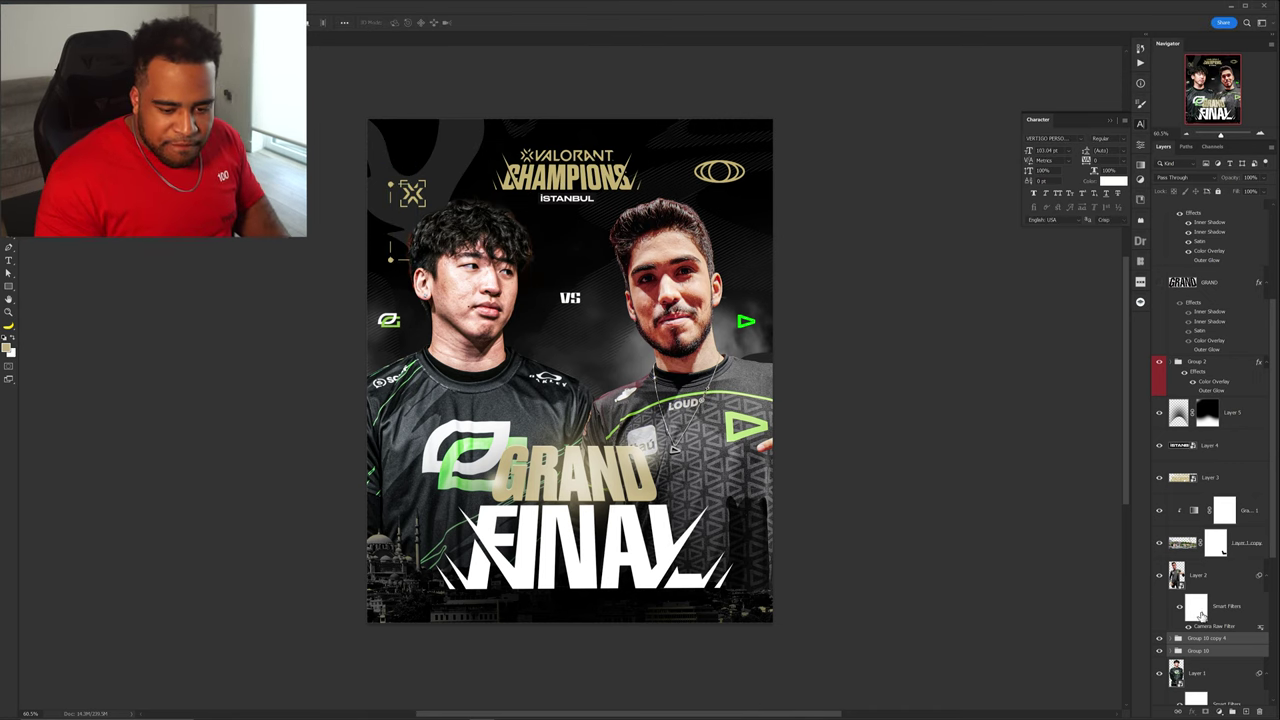
pyautogui.click(1204, 641)
pyautogui.moveTo(572, 399); pyautogui.dragTo(560, 431)
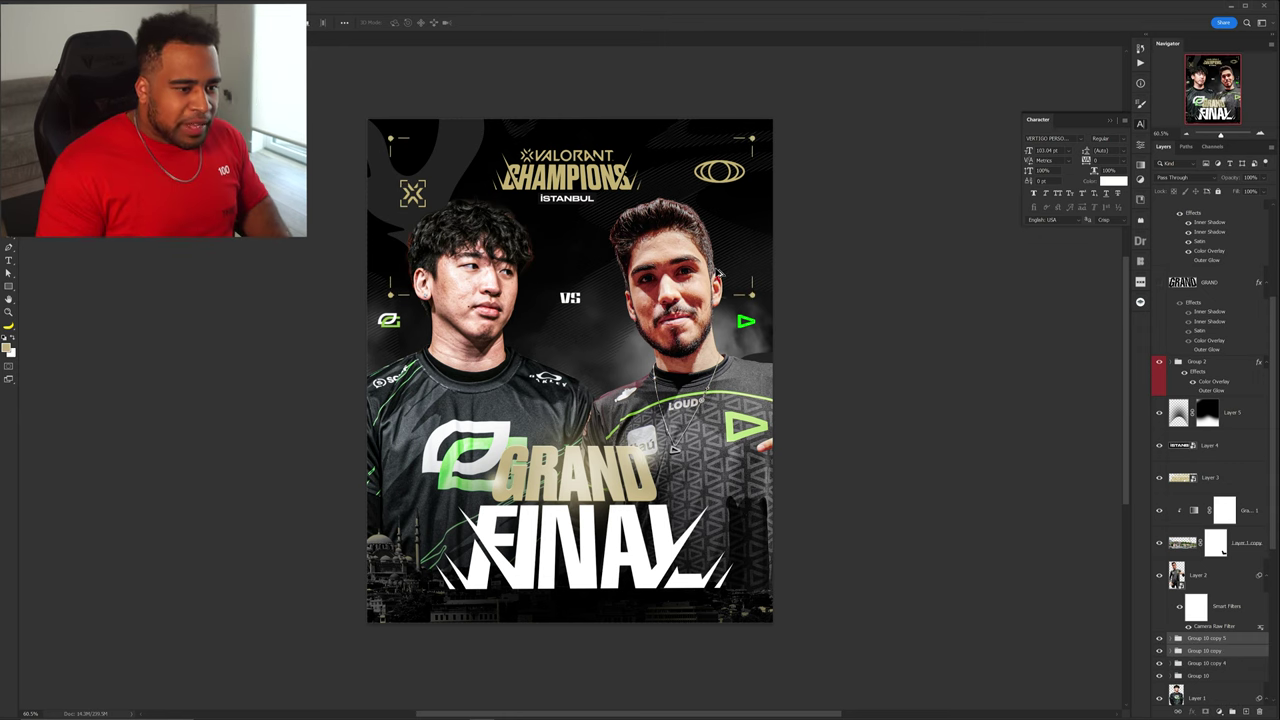
# Select all four gold corner mark groups and scale them down together to suit the smaller side icons.
pyautogui.scroll(1, 718, 272)
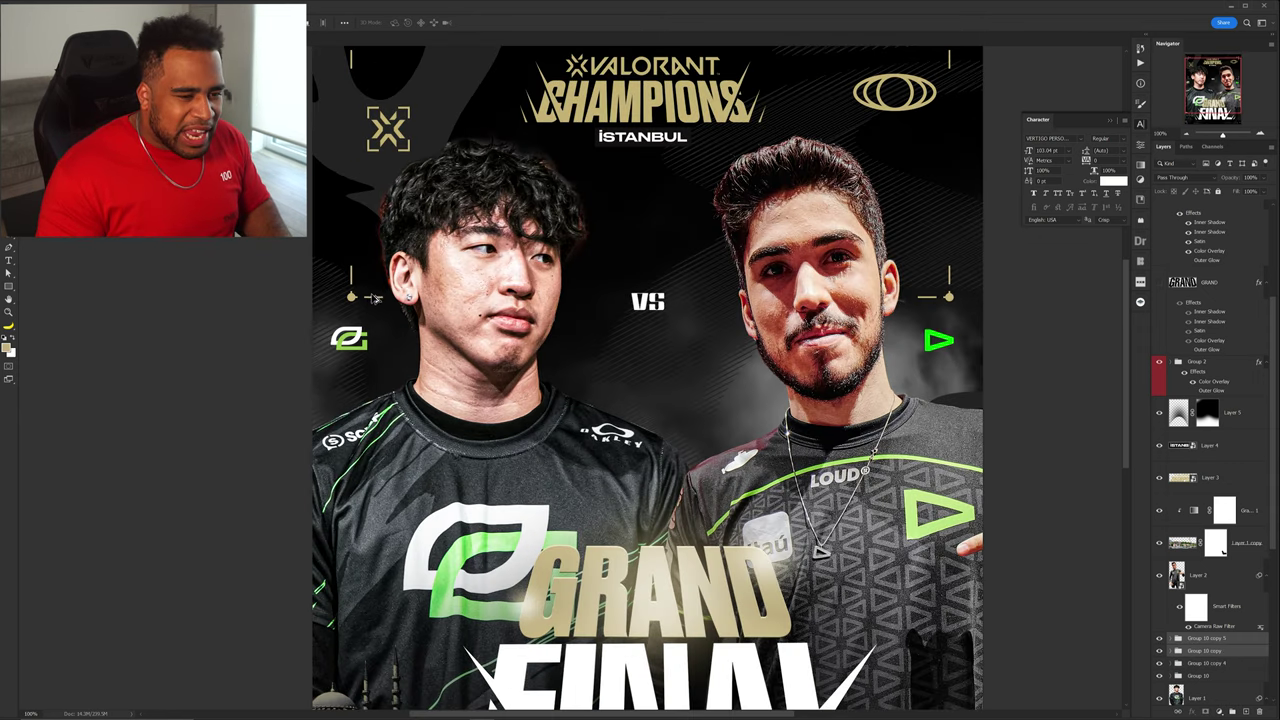
pyautogui.scroll(3, 350, 320)
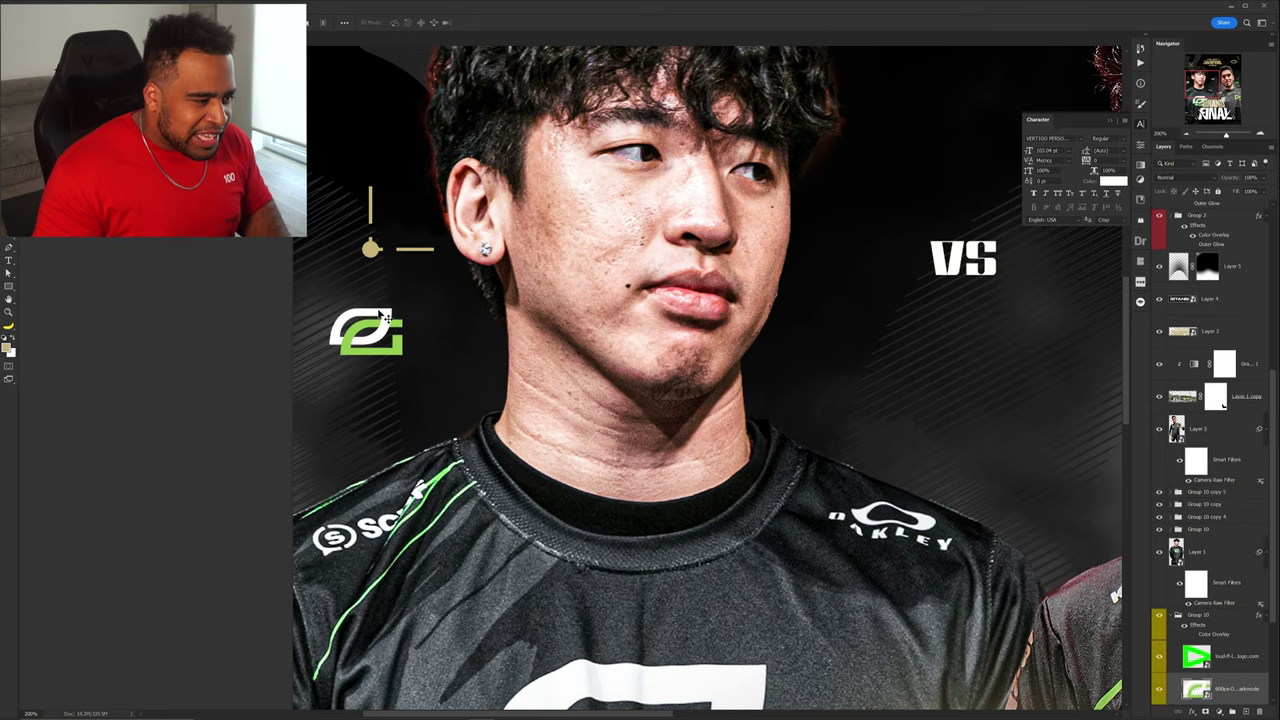
pyautogui.scroll(-3, 388, 335)
pyautogui.moveTo(490, 342); pyautogui.dragTo(490, 369)
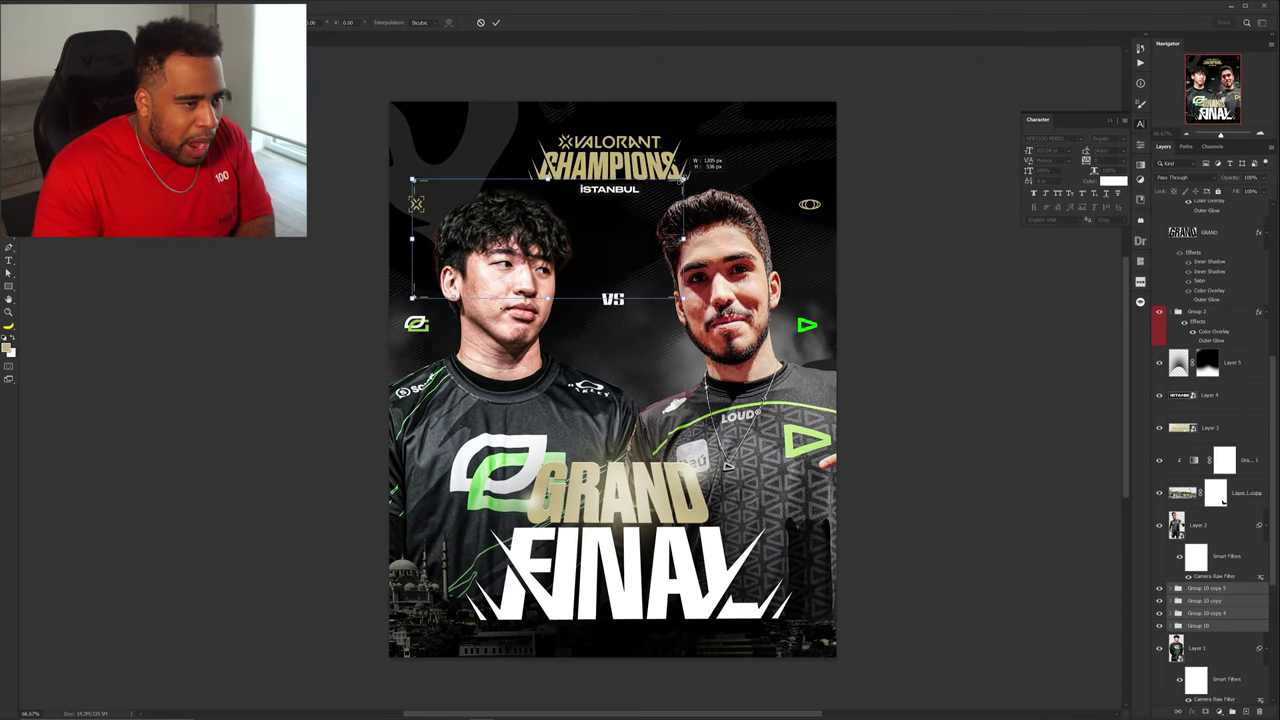
pyautogui.press('Return')
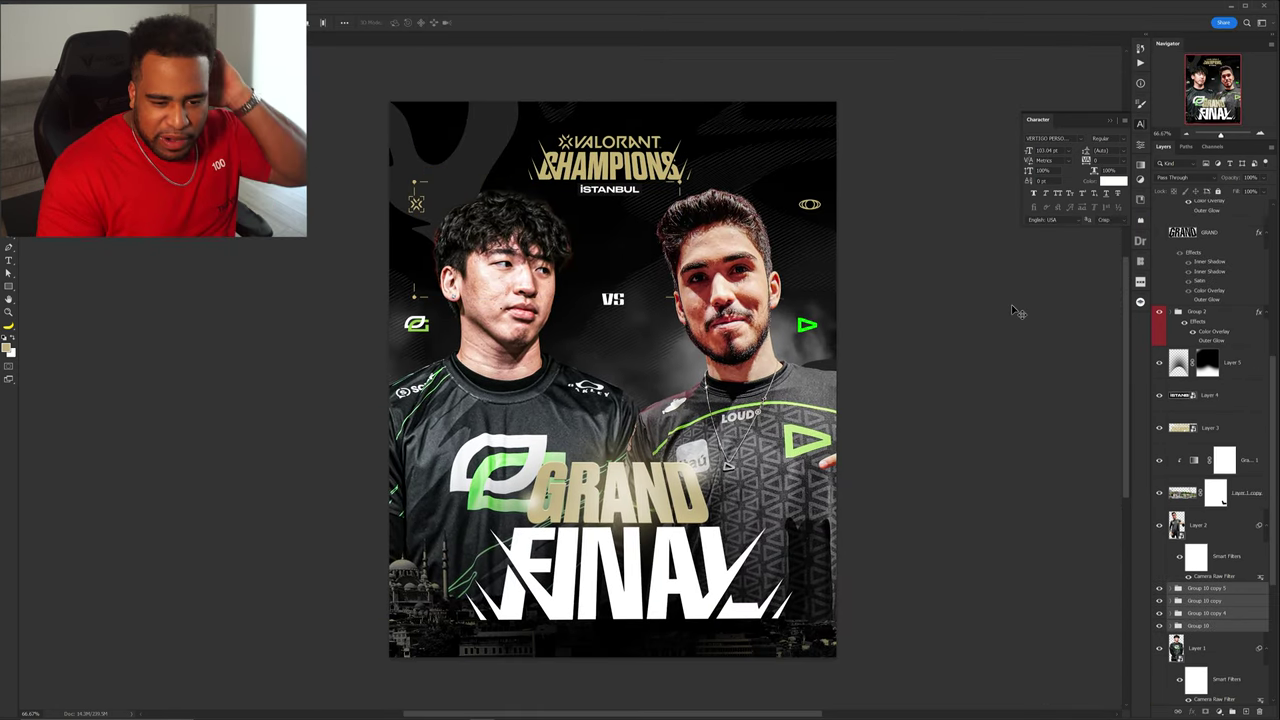
# Reposition the scaled corner marks individually so they frame the side icons in the upper part of the poster.
pyautogui.click(1205, 626)
pyautogui.moveTo(538, 318); pyautogui.dragTo(543, 295)
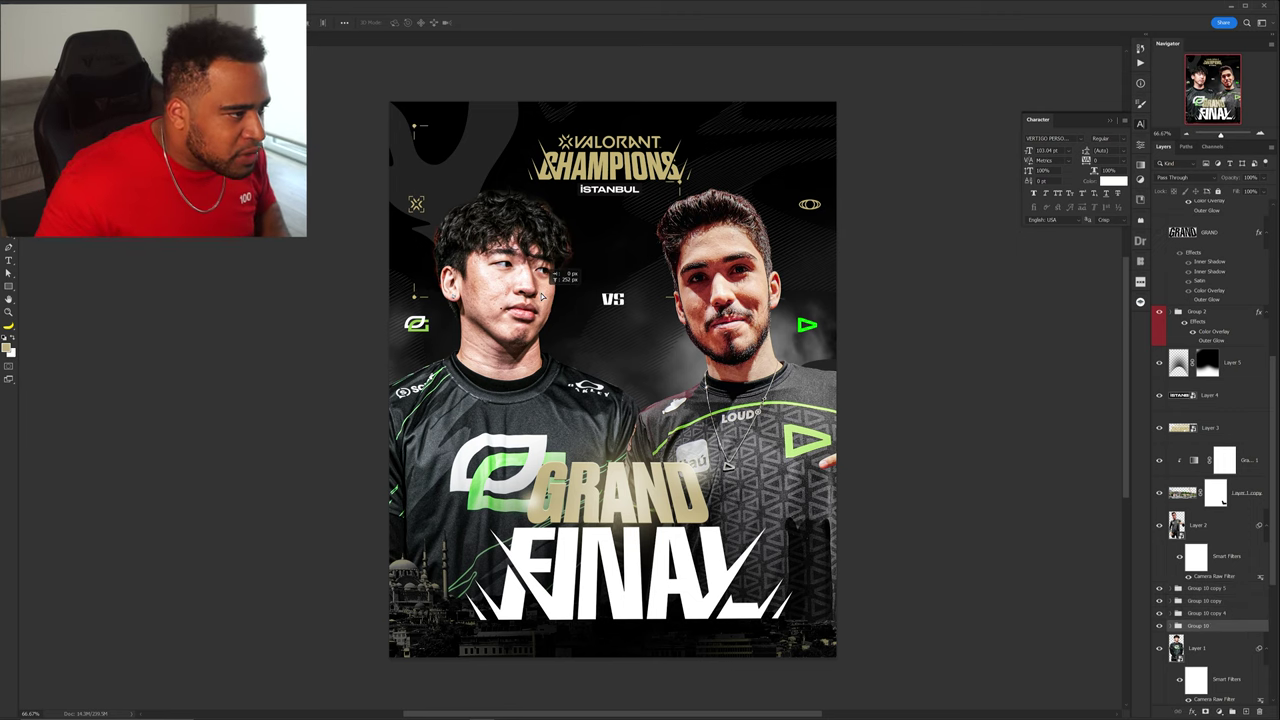
pyautogui.click(1205, 600)
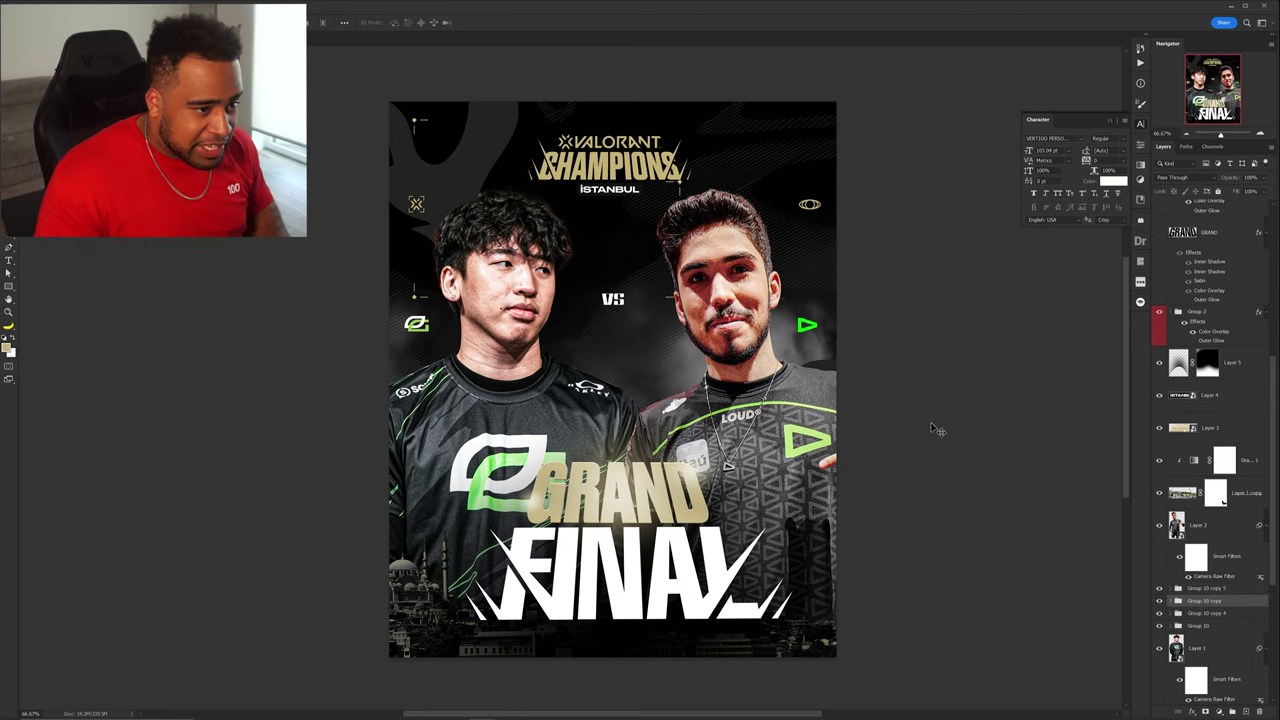
pyautogui.click(890, 393)
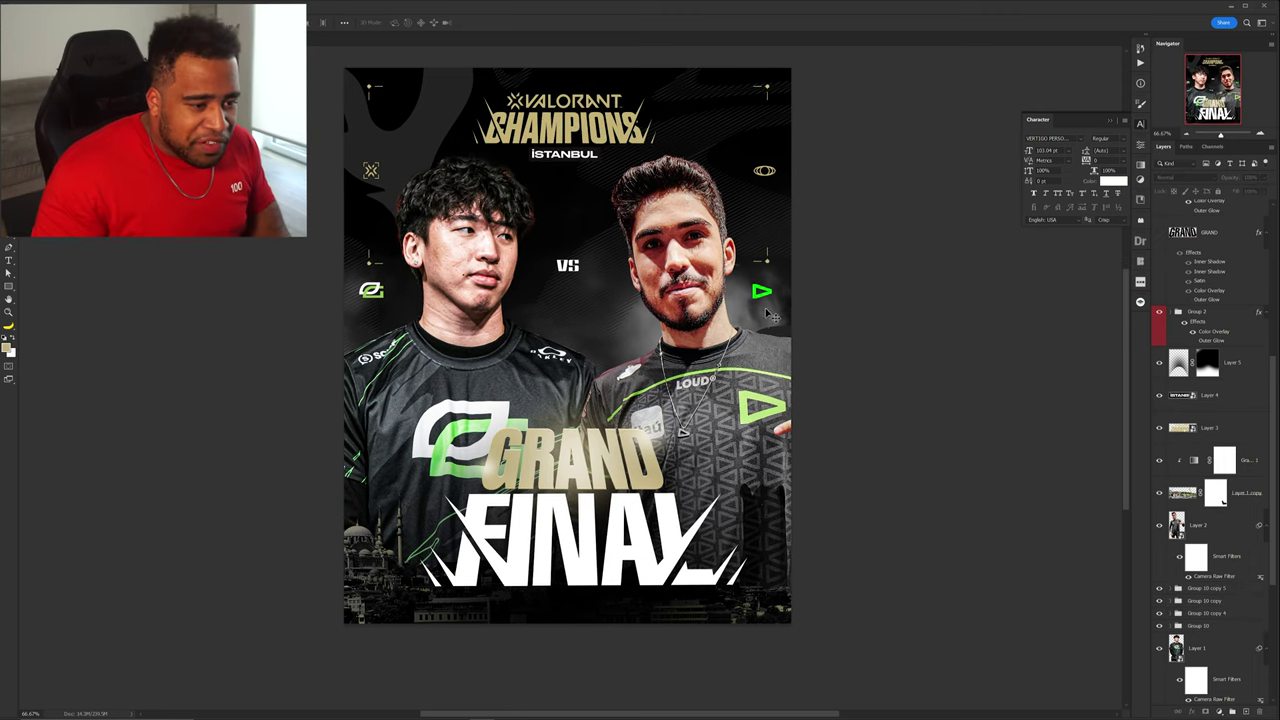
pyautogui.moveTo(772, 322); pyautogui.dragTo(843, 326)
pyautogui.hotkey('ctrl', 'z')
# Duplicate the smoke texture layer to the top of the layer stack and transform it over the lower part of the poster.
pyautogui.moveTo(1252, 692); pyautogui.dragTo(1211, 203)
pyautogui.moveTo(724, 267); pyautogui.dragTo(774, 380)
pyautogui.hotkey('ctrl', 't')
pyautogui.moveTo(814, 240); pyautogui.dragTo(758, 376)
pyautogui.press('Return')
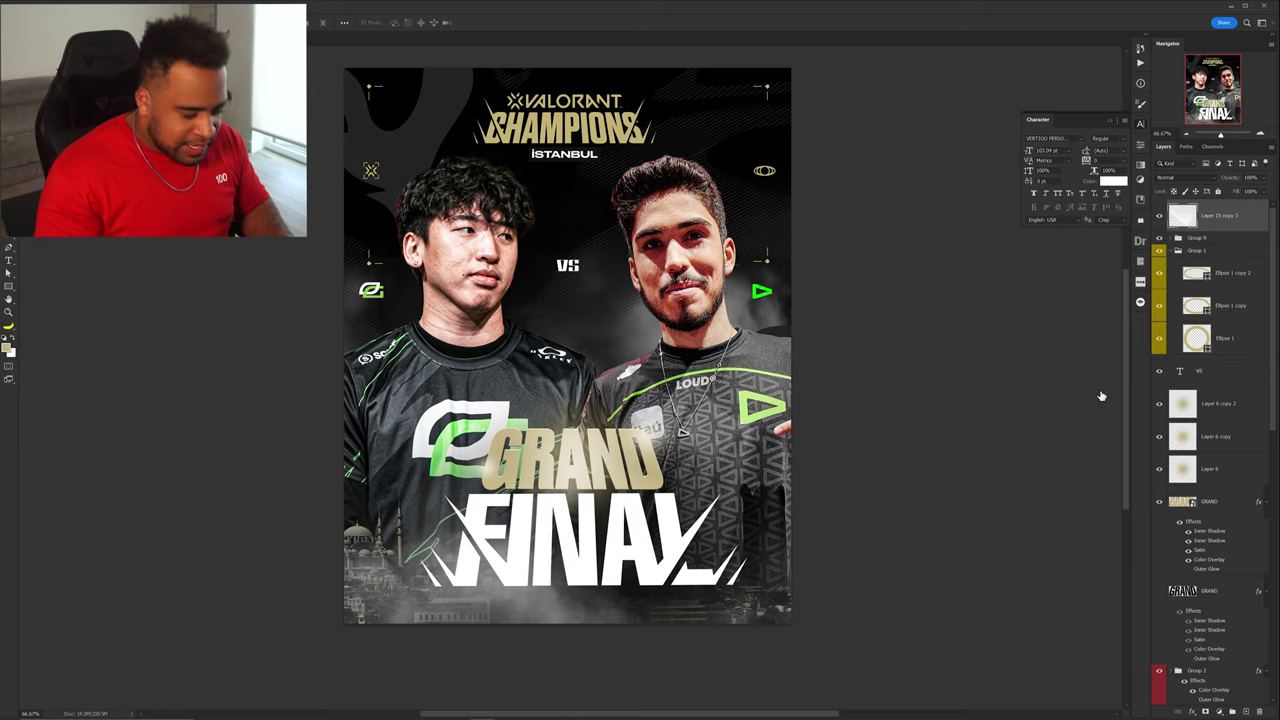
# Split the smoke layer's white Blend If sliders, with Underlying Layer at about 245/255, and add a layer mask to brush the smoke away.
pyautogui.doubleClick(1240, 403)
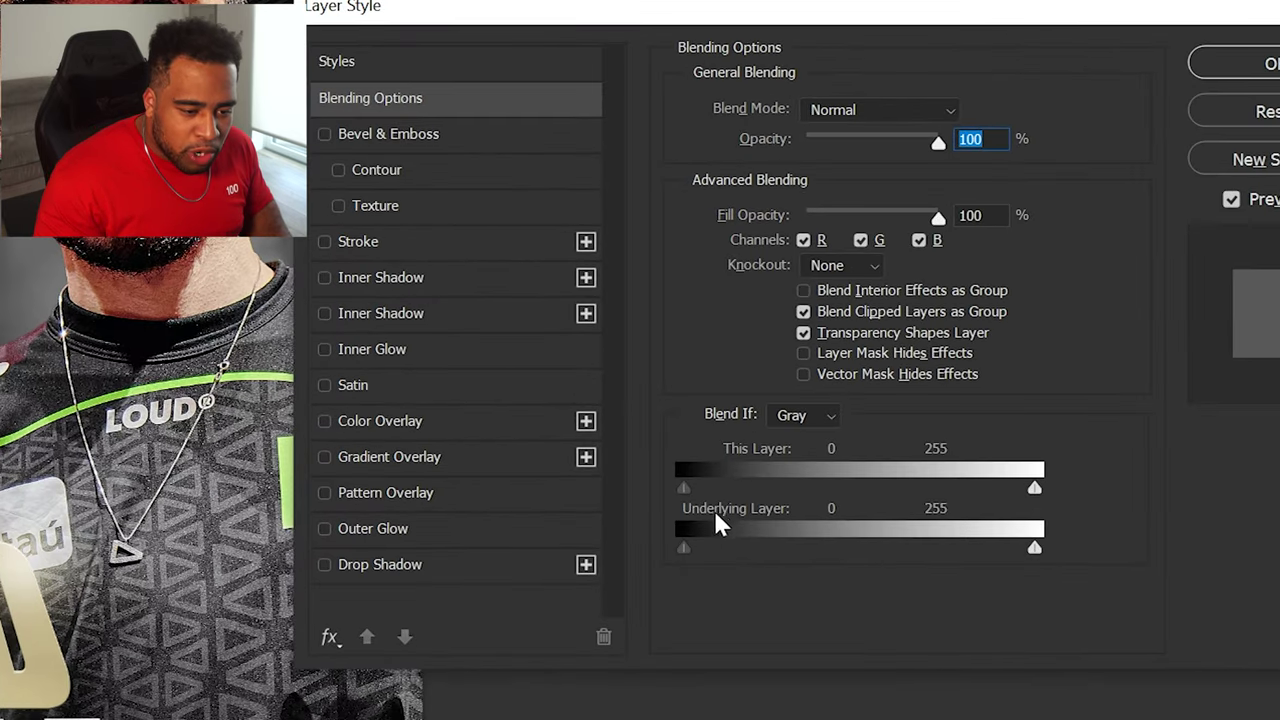
pyautogui.moveTo(686, 547)
pyautogui.mouseDown()
pyautogui.moveTo(749, 560)
pyautogui.moveTo(673, 562)
pyautogui.mouseUp()
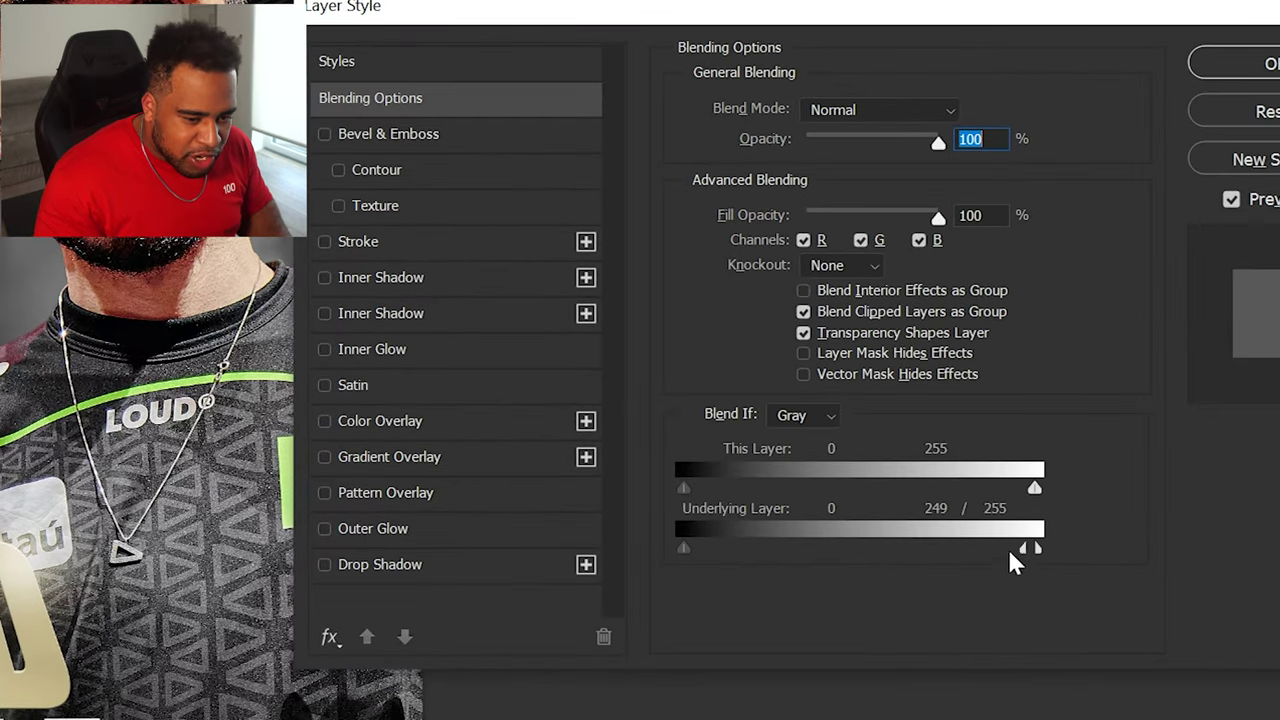
pyautogui.moveTo(720, 488); pyautogui.dragTo(930, 498)
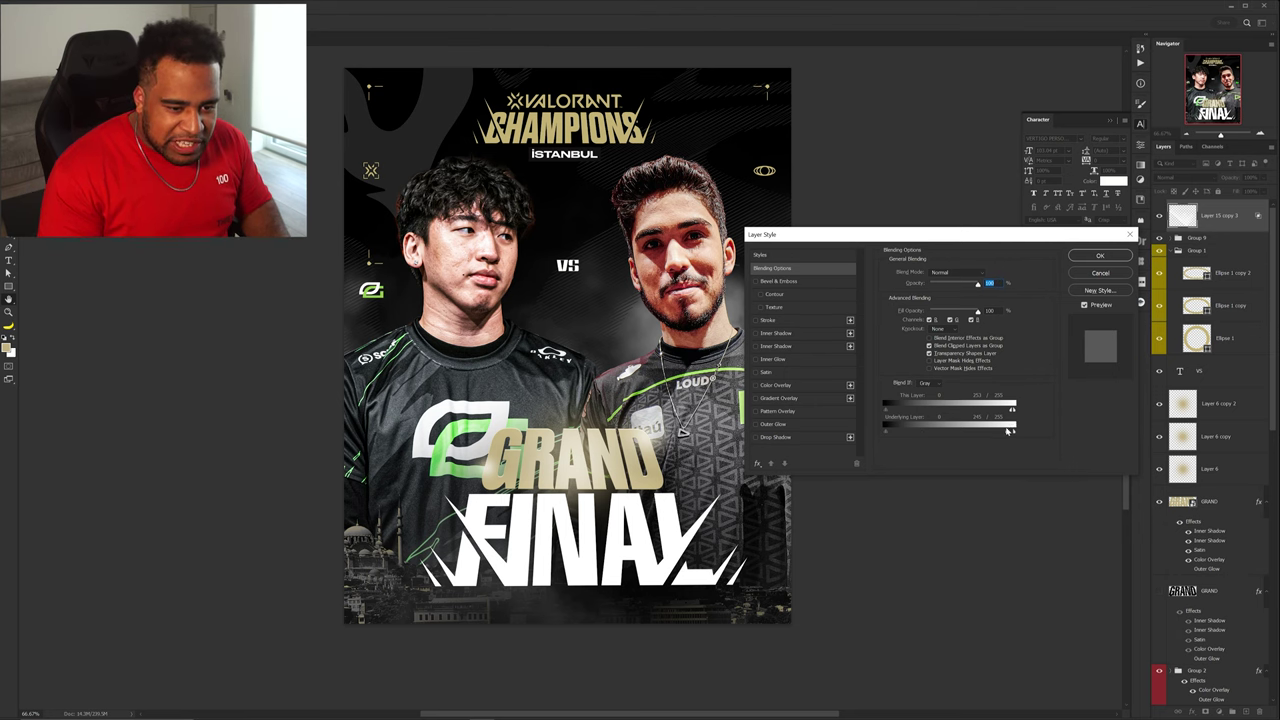
pyautogui.click(1099, 257)
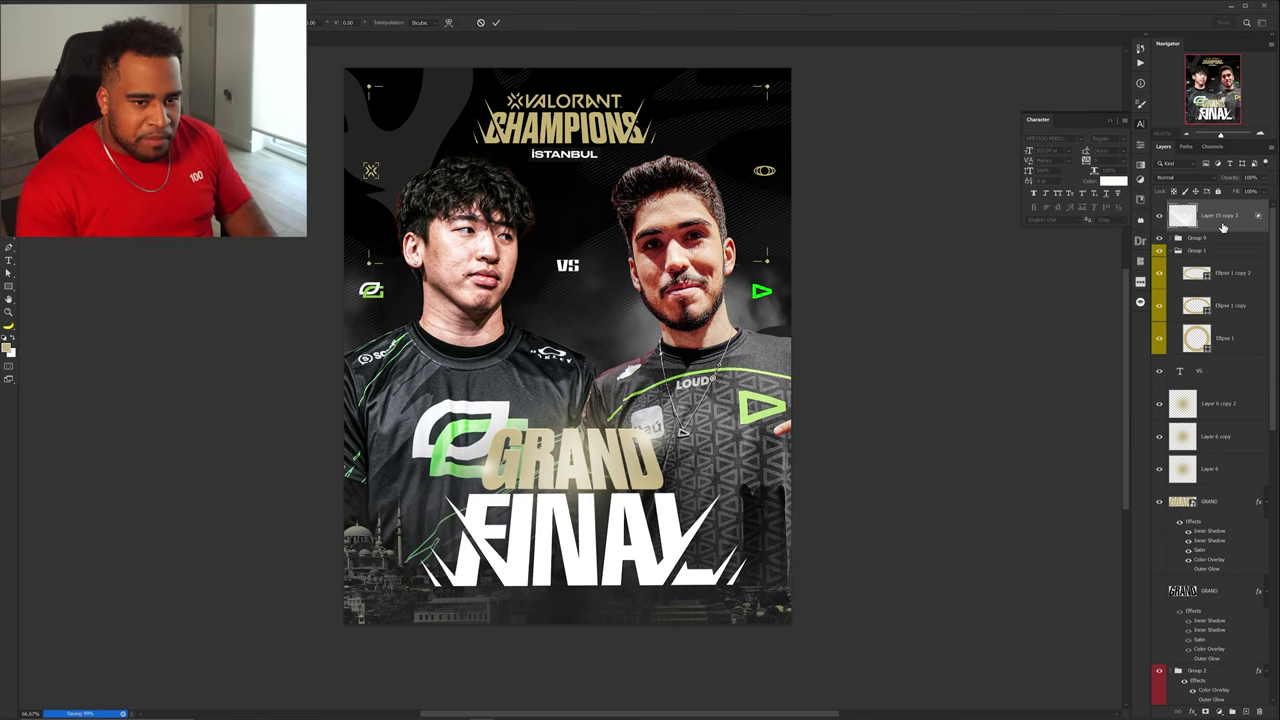
pyautogui.click(1206, 711)
pyautogui.press('b')
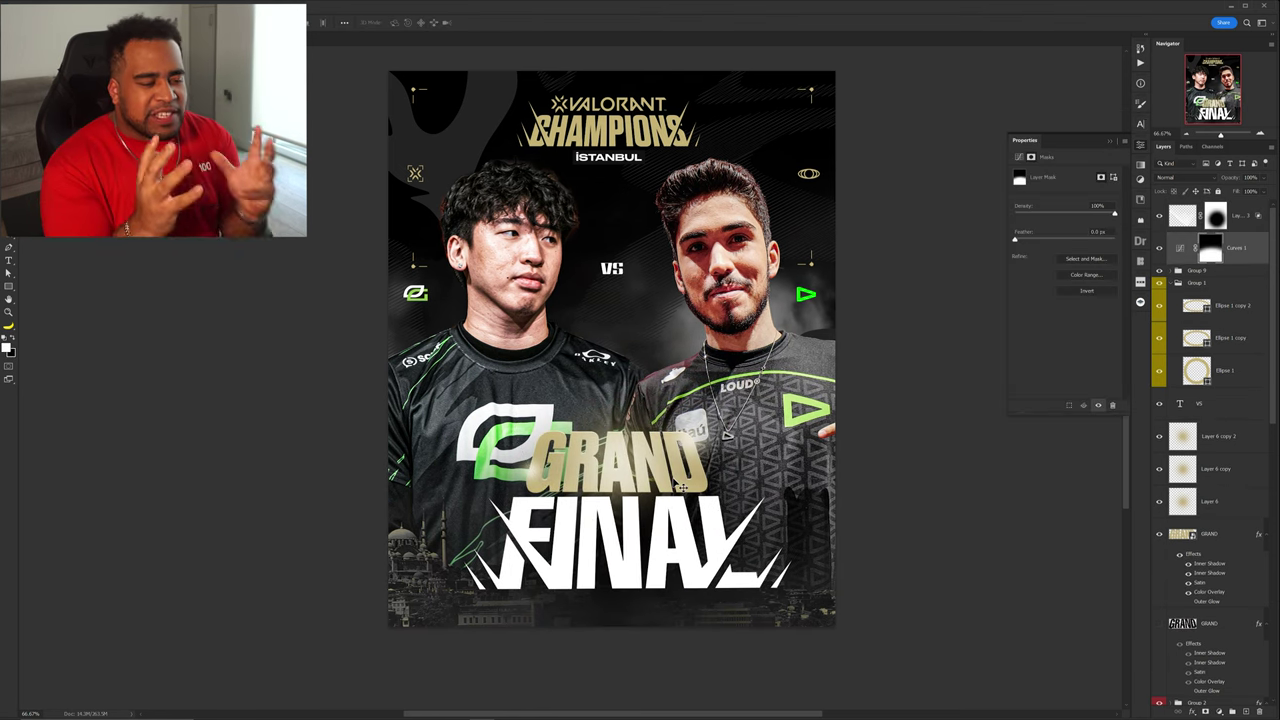
# Review the layer stack, lock the masked smoke layer and select the Curves 1 adjustment below it.
pyautogui.keyDown('ctrl'); pyautogui.click(917, 480); pyautogui.keyUp('ctrl')
pyautogui.scroll(-10, 1218, 460)
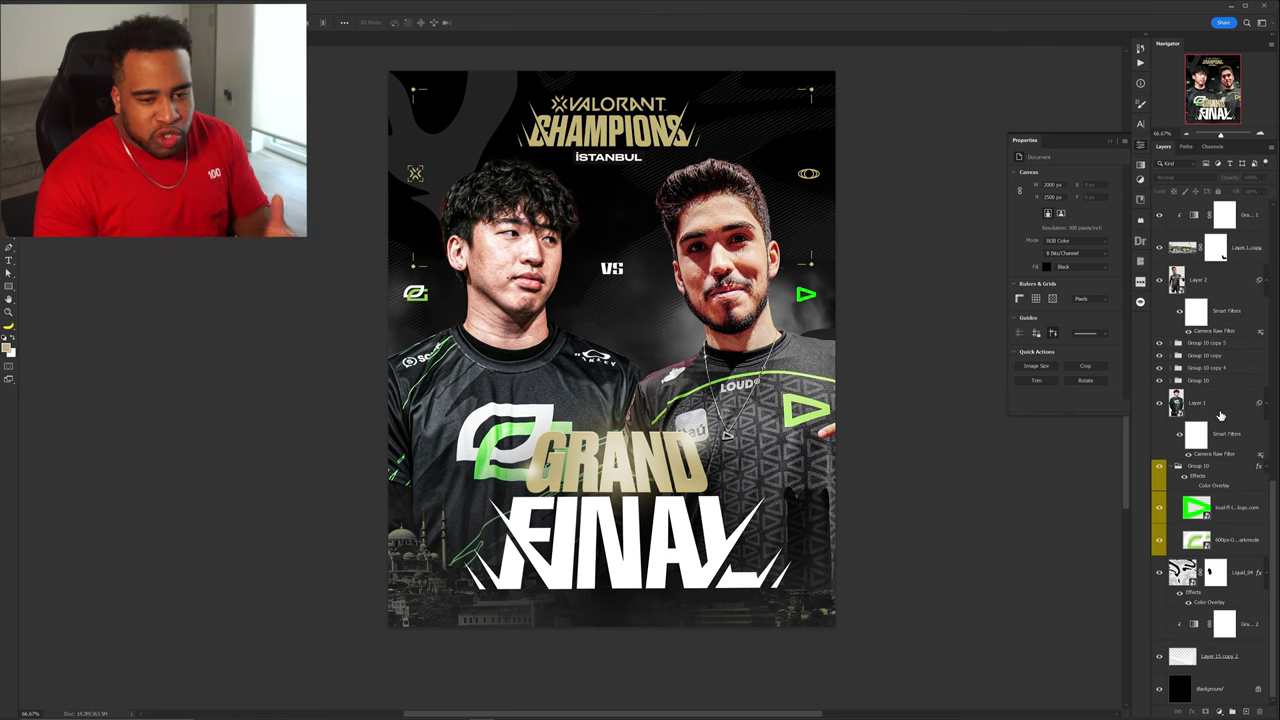
pyautogui.keyDown('ctrl'); pyautogui.click(650, 619); pyautogui.keyUp('ctrl')
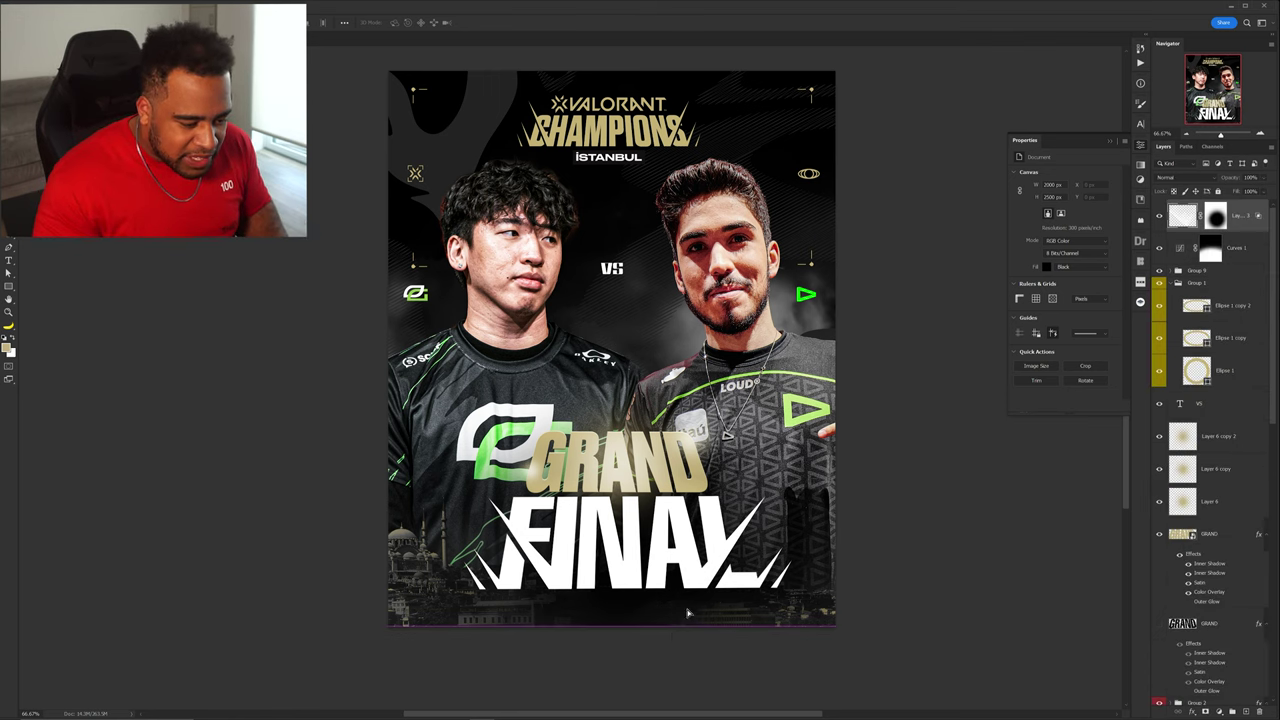
pyautogui.click(1234, 248)
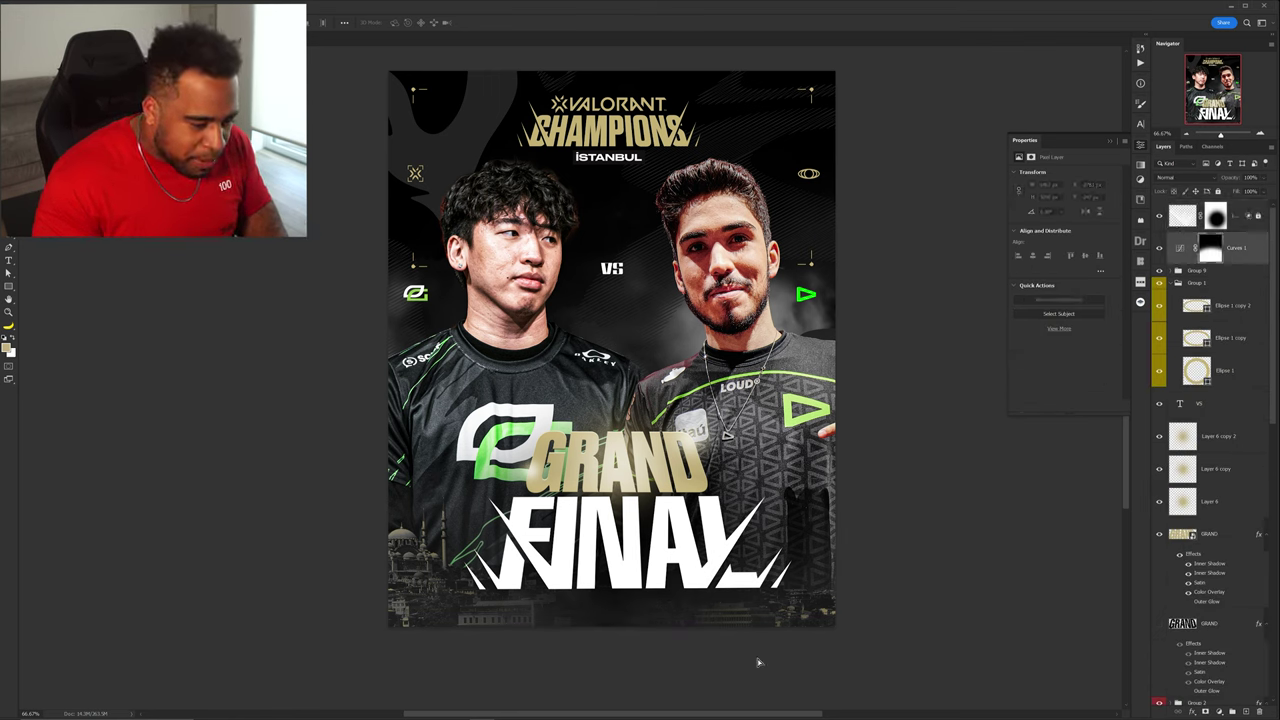
pyautogui.scroll(-5, 1234, 248)
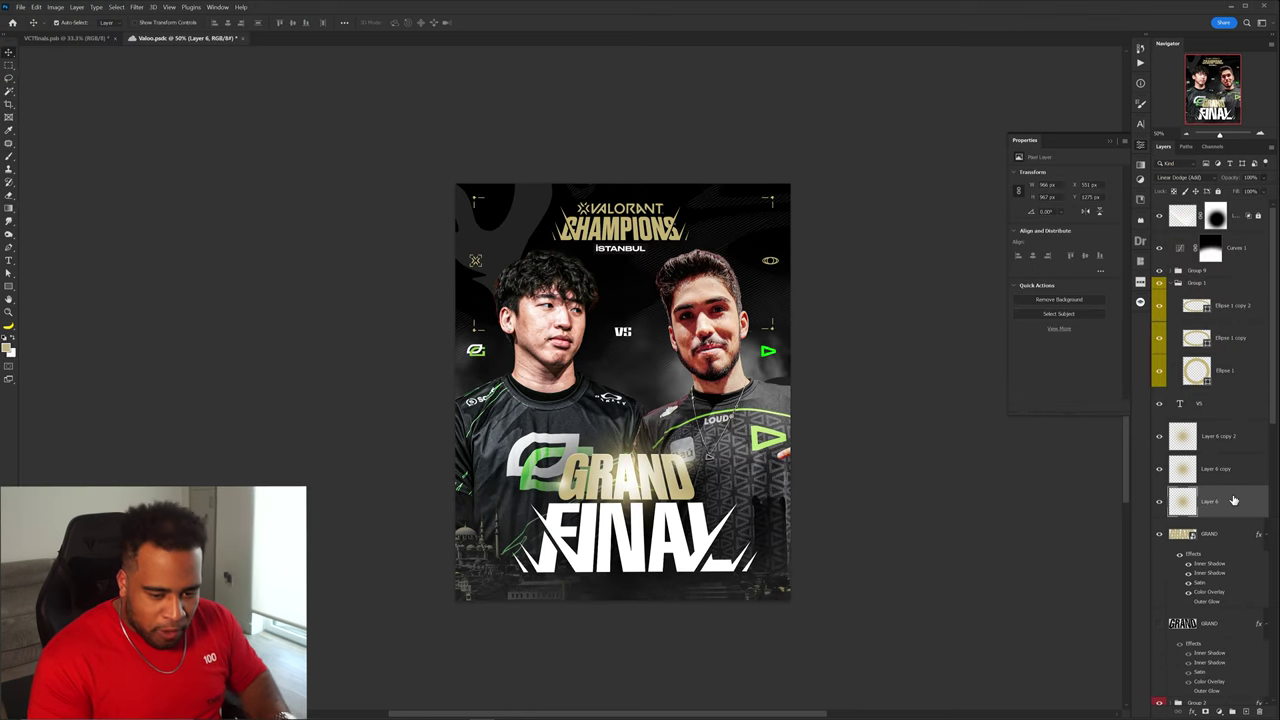
# Darken the glow layers Layer 6 and Layer 6 copy by lowering their Lightness with Hue/Saturation.
pyautogui.hotkey('ctrl', 'u')
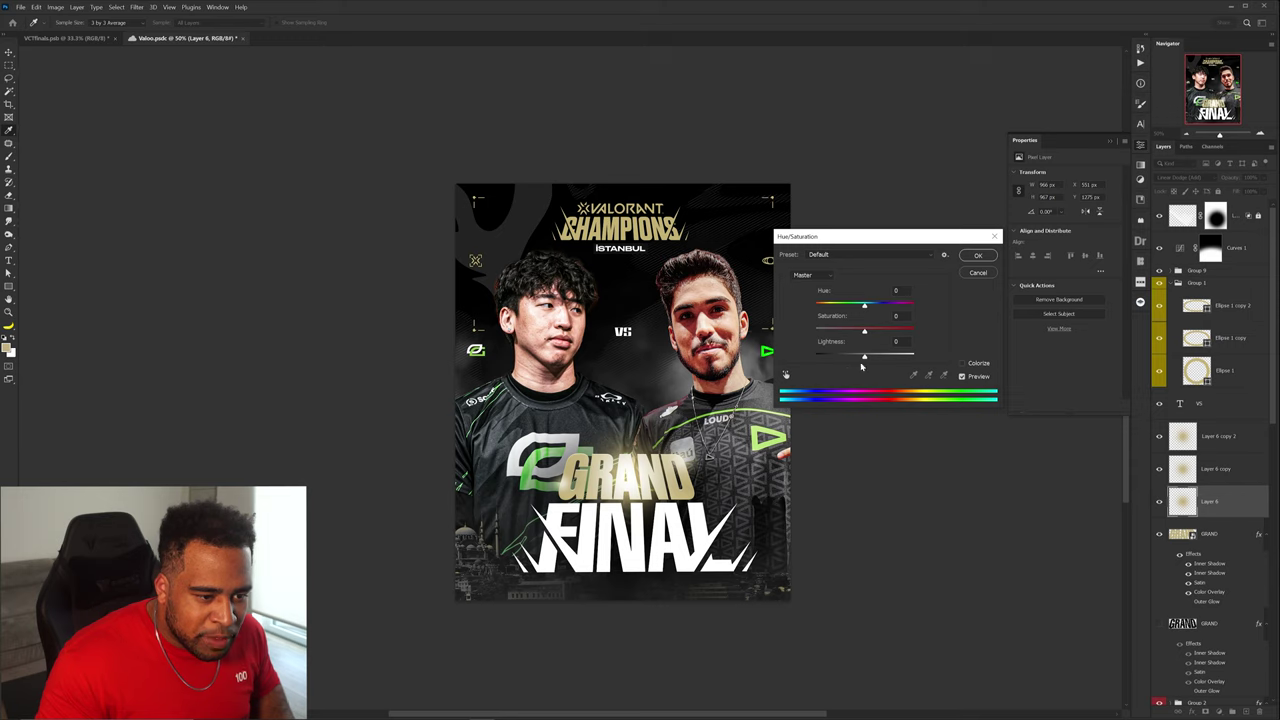
pyautogui.moveTo(858, 360); pyautogui.dragTo(850, 363)
pyautogui.press('Return')
pyautogui.hotkey('alt', ']')
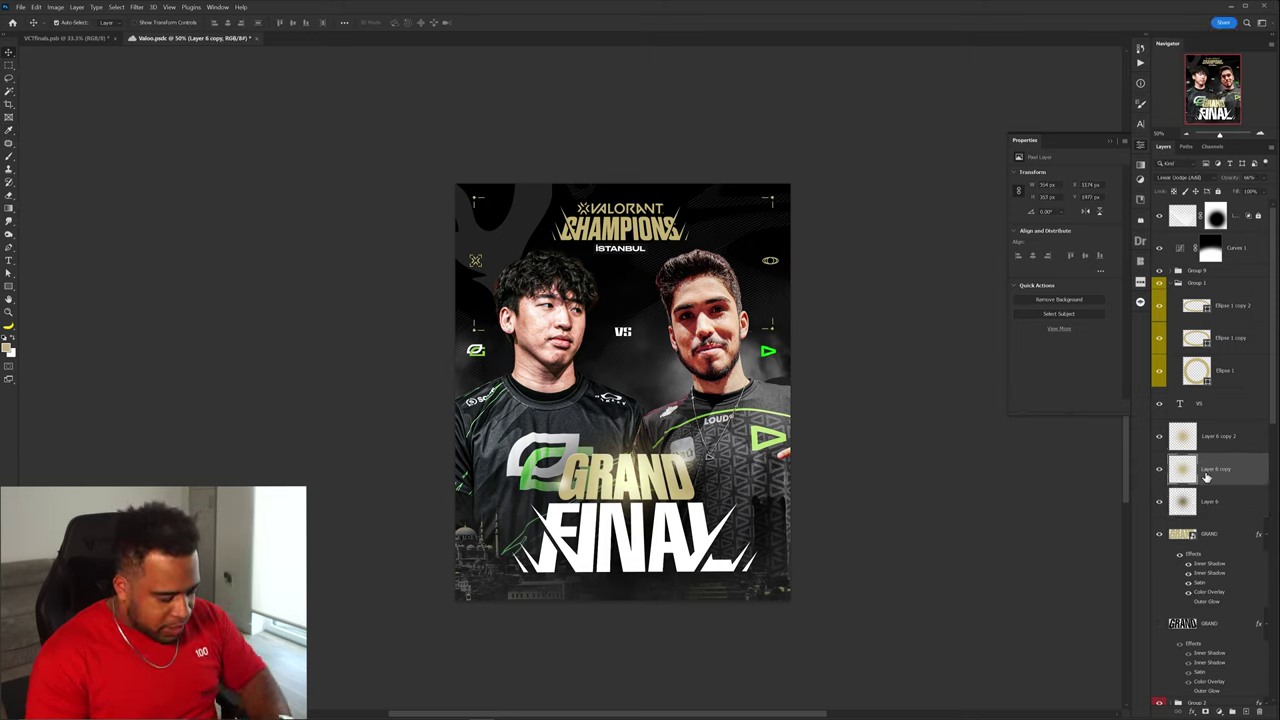
pyautogui.hotkey('ctrl', 'u')
pyautogui.moveTo(860, 361); pyautogui.dragTo(840, 360)
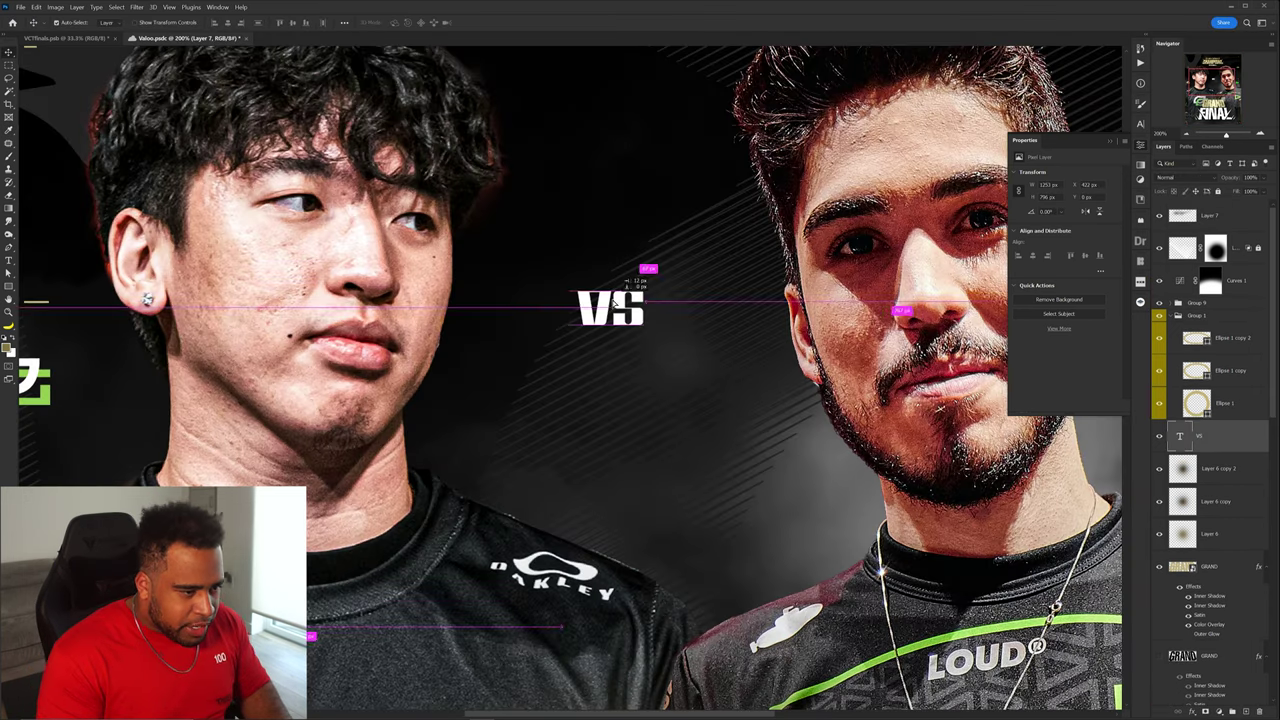
# Recolor the VS lettering with the gold sampled from the CHAMPIONS logo.
pyautogui.scroll(-2, 613, 302)
pyautogui.click(1093, 251)
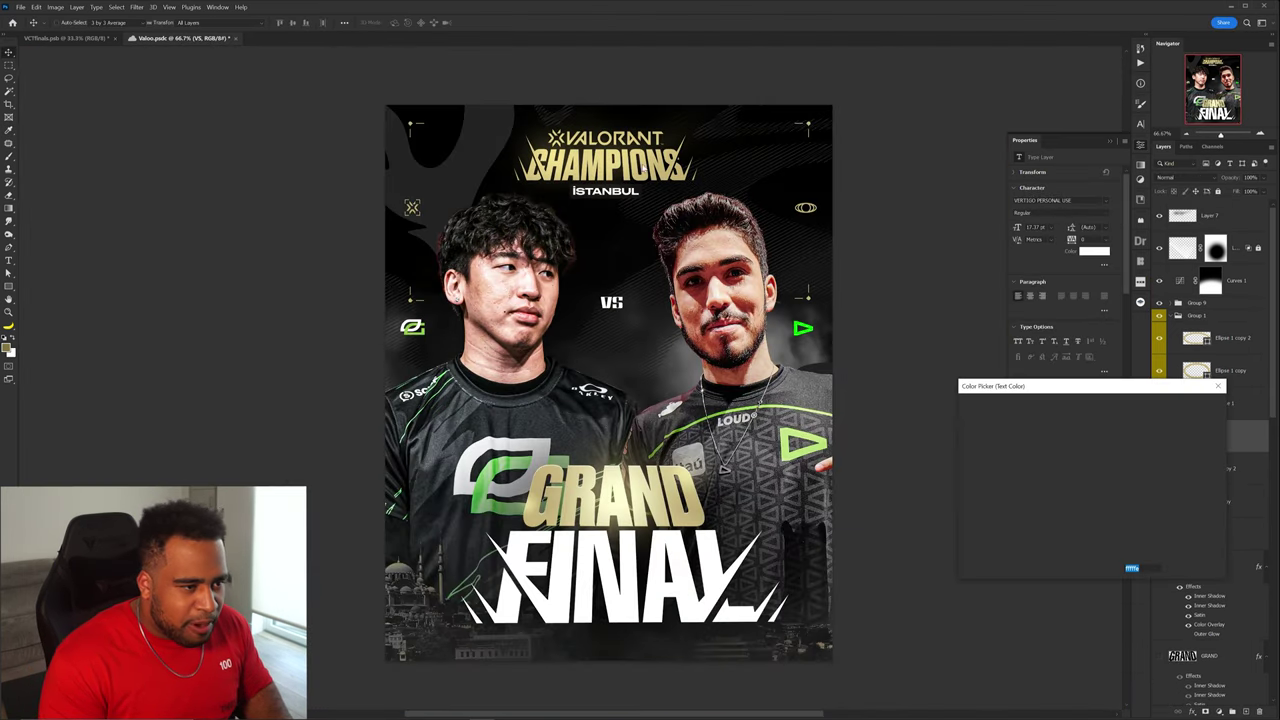
pyautogui.click(628, 163)
pyautogui.press('Return')
pyautogui.scroll(3, 610, 295)
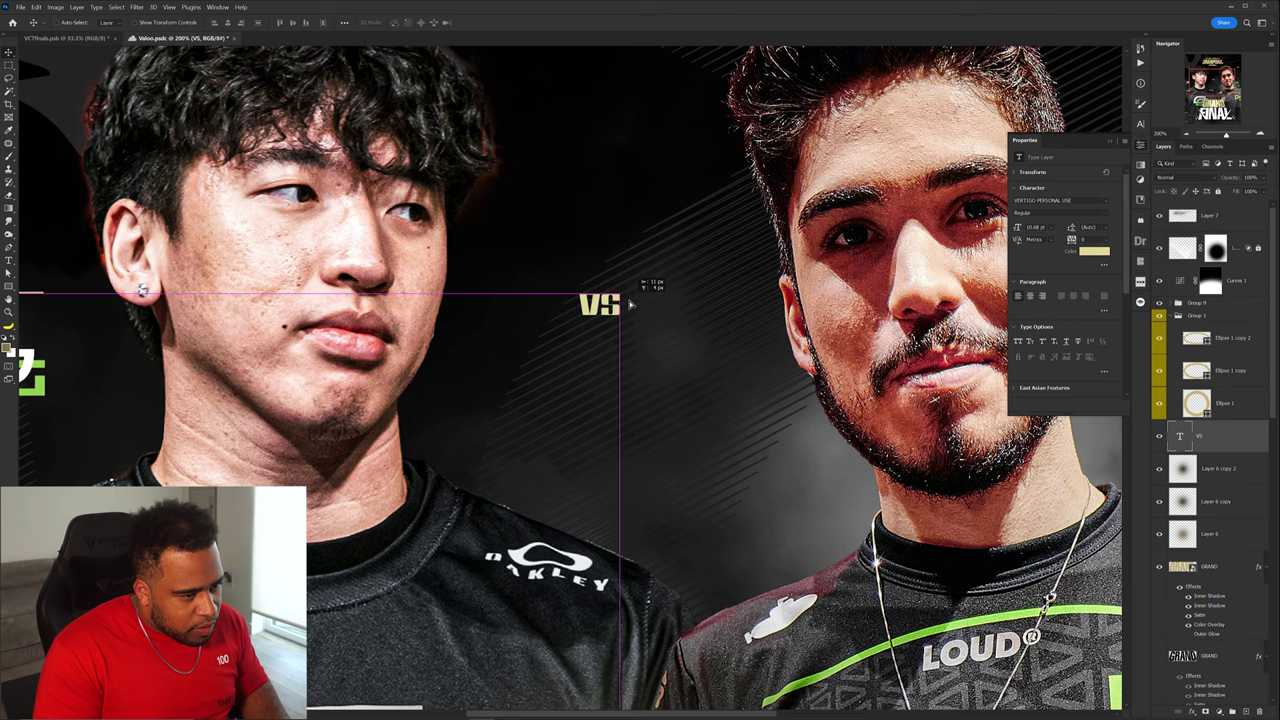
# Add a thin filled line on a new layer above VS, rotate it diagonally and center it across the lettering.
pyautogui.hotkey('ctrl', 'shift', 'n')
pyautogui.press('Return')
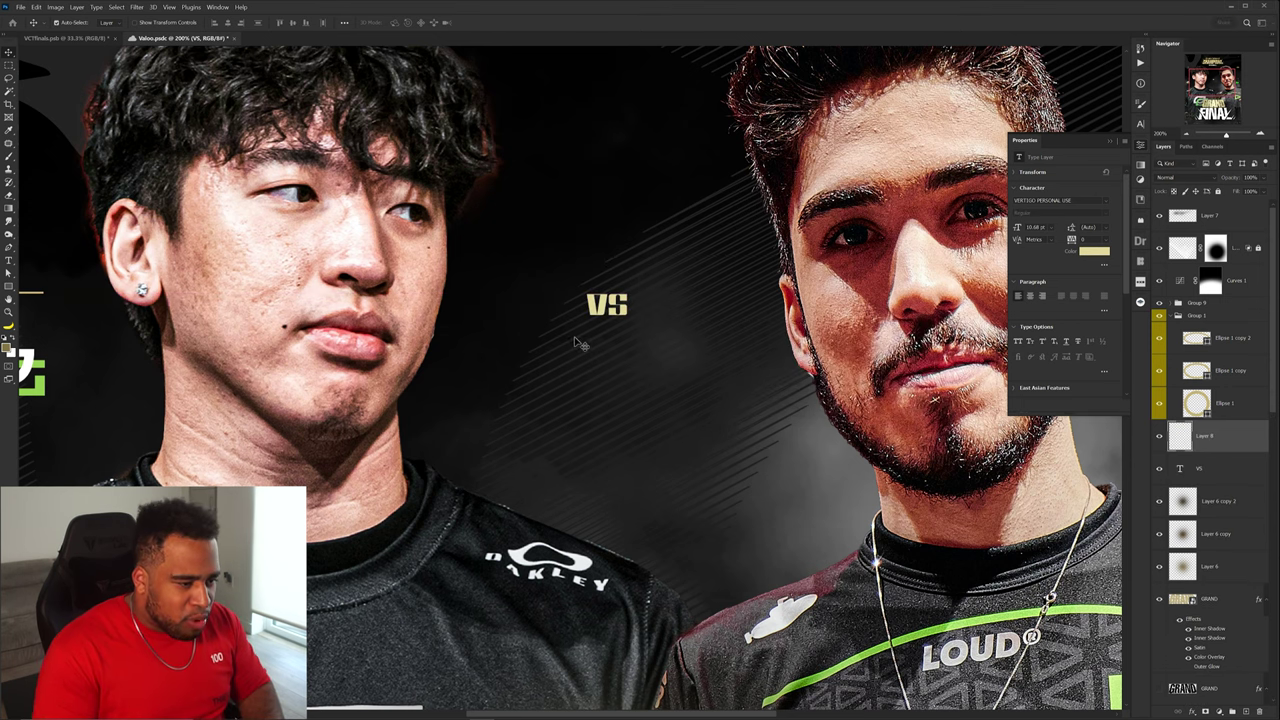
pyautogui.press('m')
pyautogui.moveTo(536, 344); pyautogui.dragTo(621, 288)
pyautogui.hotkey('alt', 'BackSpace')
pyautogui.hotkey('ctrl', 't')
pyautogui.press('Return')
pyautogui.press('v')
pyautogui.moveTo(620, 348)
pyautogui.mouseDown()
pyautogui.moveTo(653, 314)
pyautogui.moveTo(620, 324)
pyautogui.mouseUp()
pyautogui.scroll(2, 618, 298)
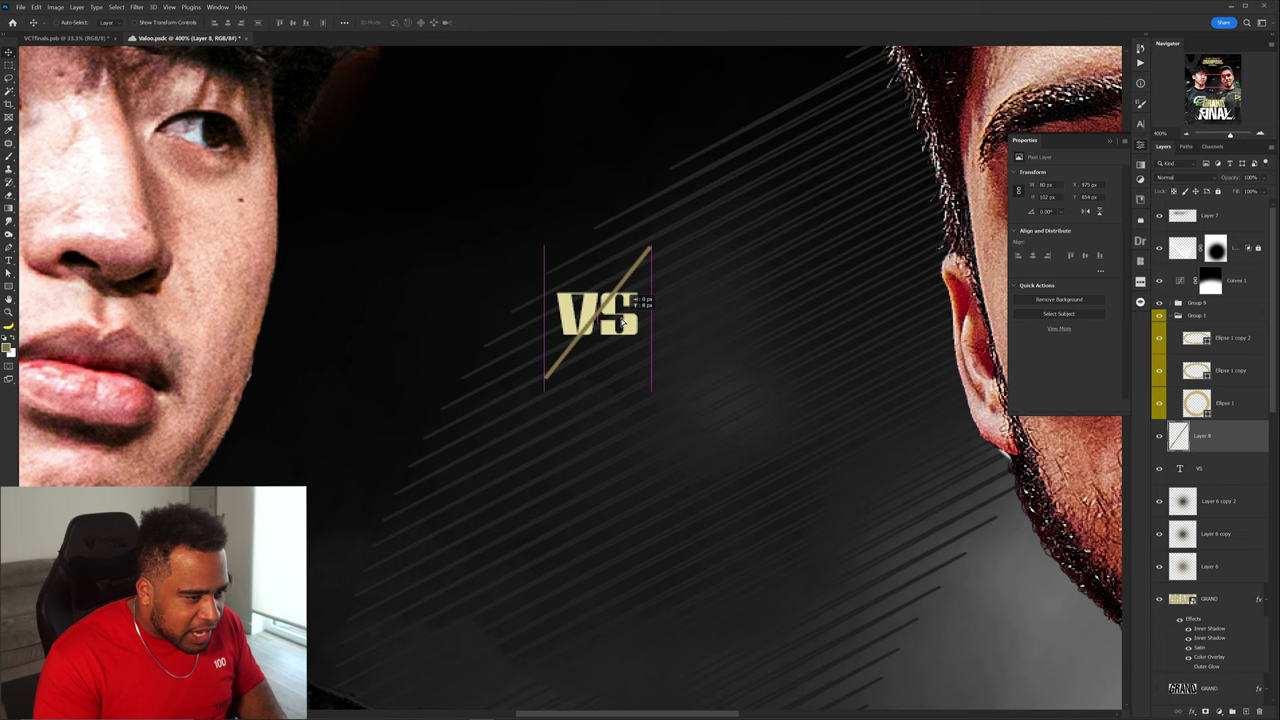
# Cut out the middle of the diagonal line around the VS lettering and hide the layer properties.
pyautogui.press('m')
pyautogui.moveTo(522, 288); pyautogui.dragTo(708, 334)
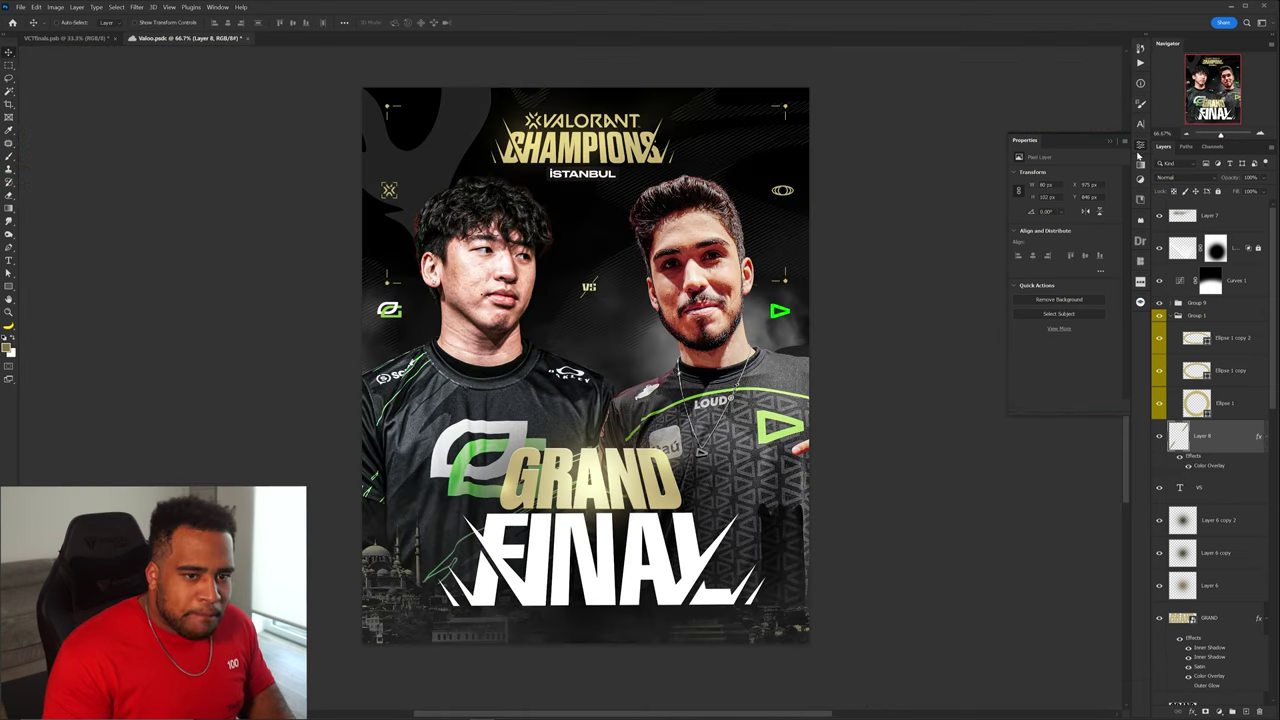
pyautogui.click(1138, 150)
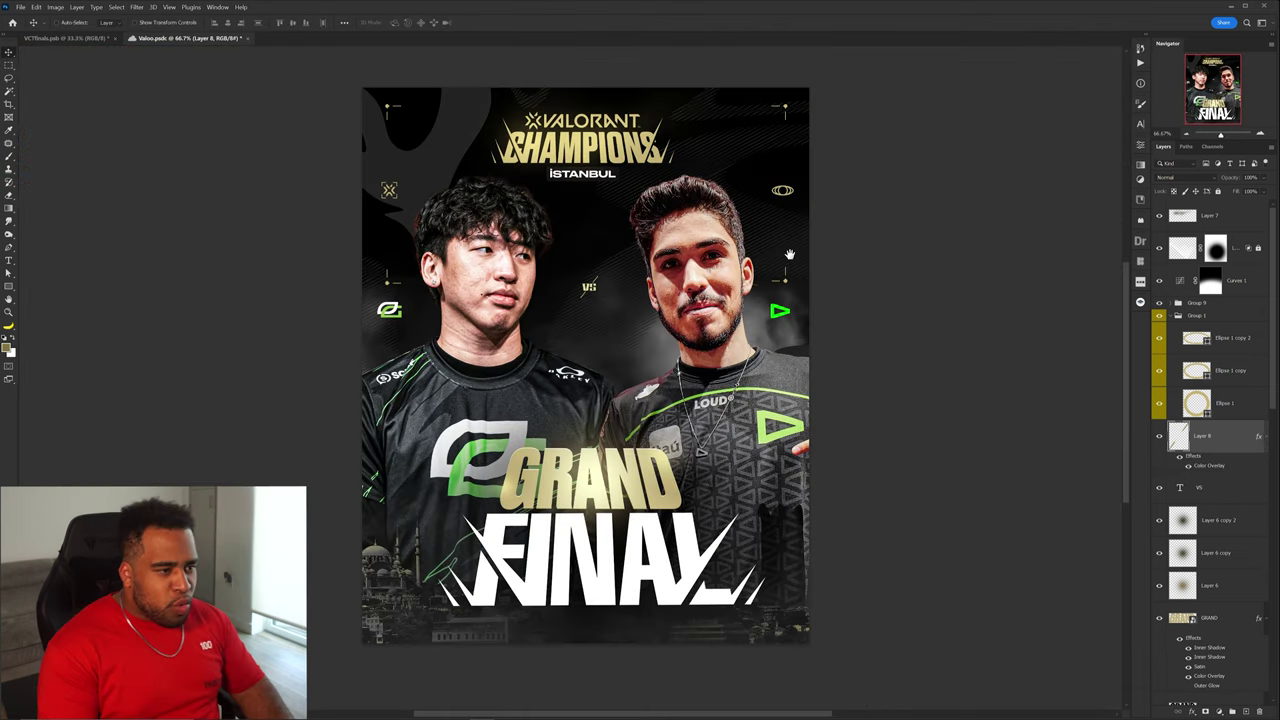
pyautogui.moveTo(790, 255); pyautogui.dragTo(806, 260)
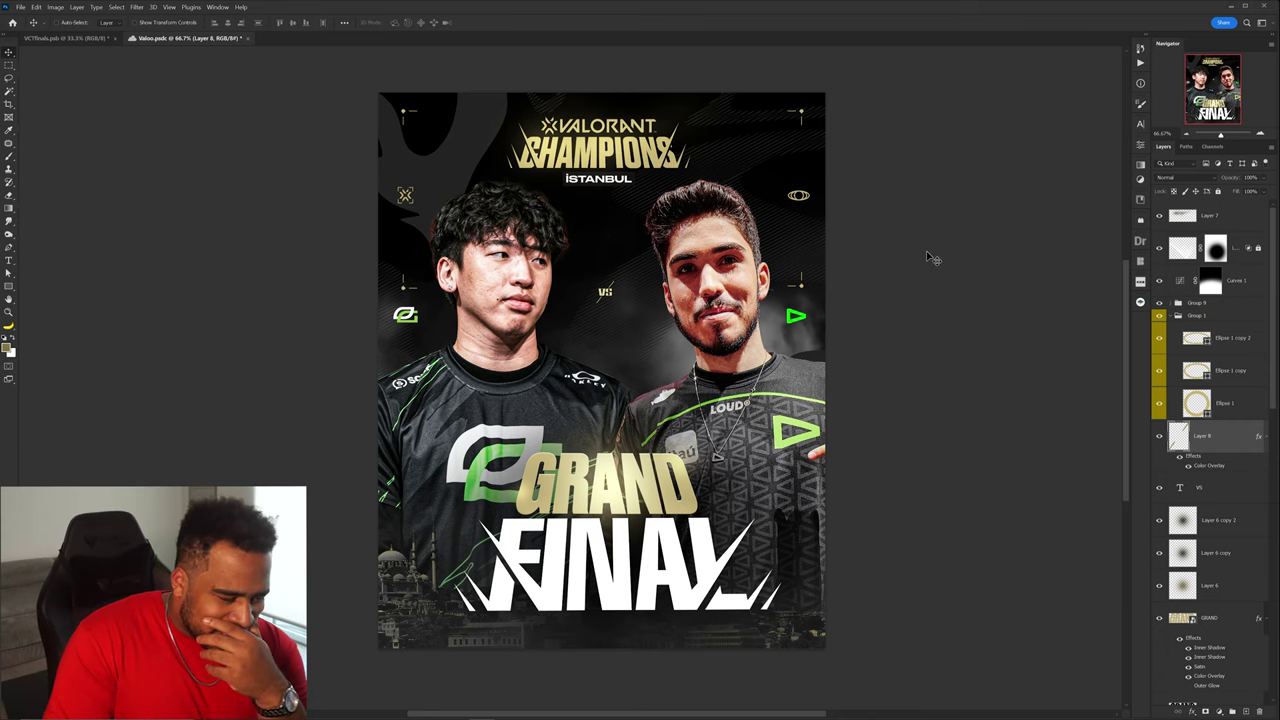
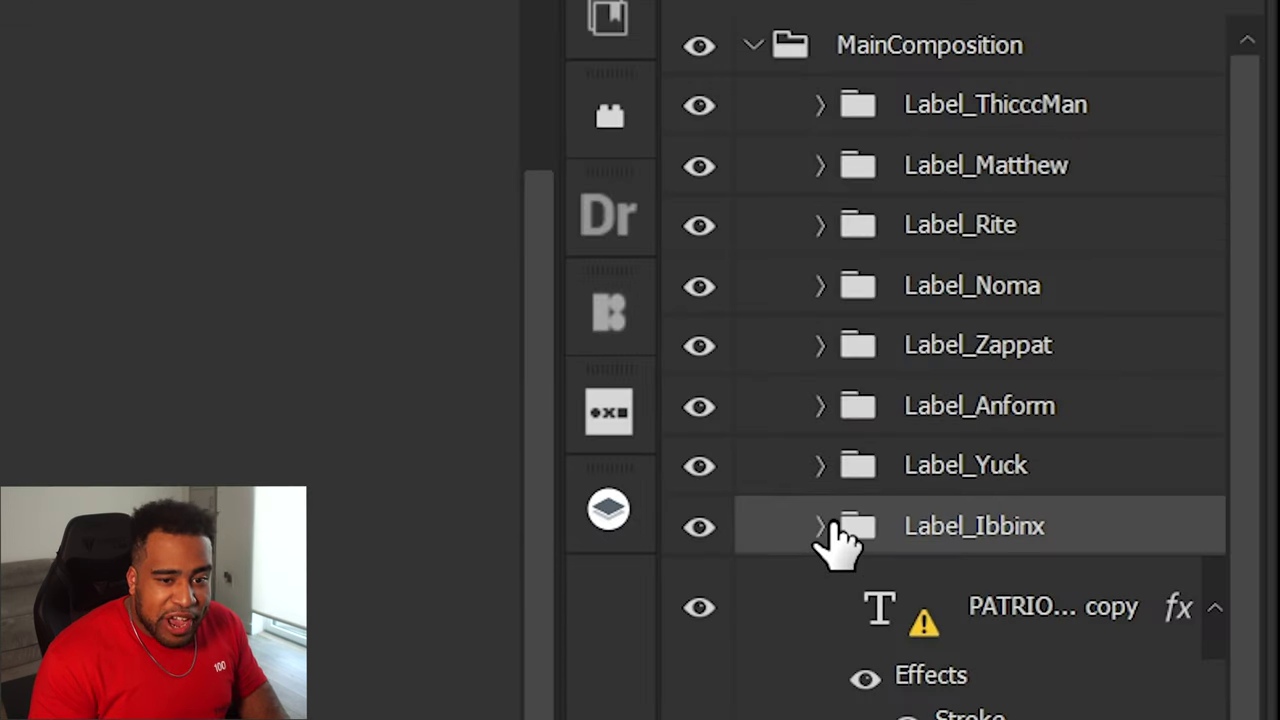
# Select all eight player label groups inside the MainComposition group.
pyautogui.doubleClick(1189, 312)
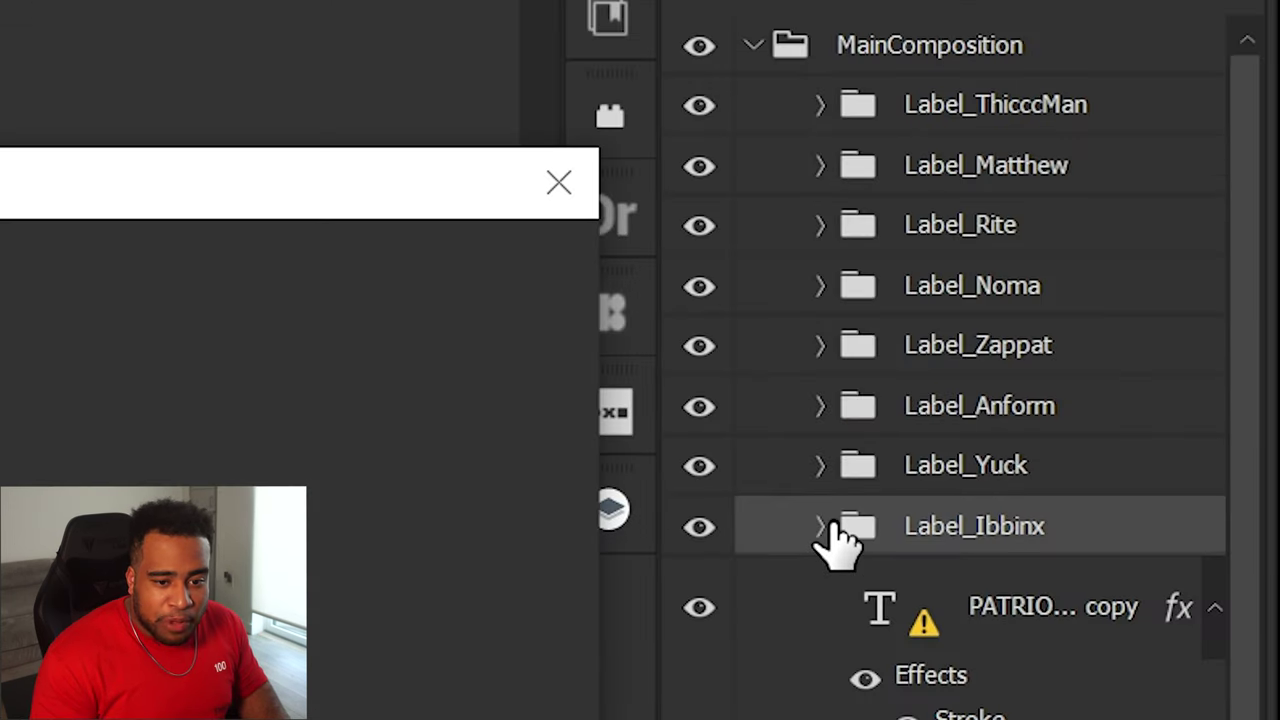
pyautogui.press('Escape')
pyautogui.keyDown('shift'); pyautogui.click(1040, 122); pyautogui.keyUp('shift')
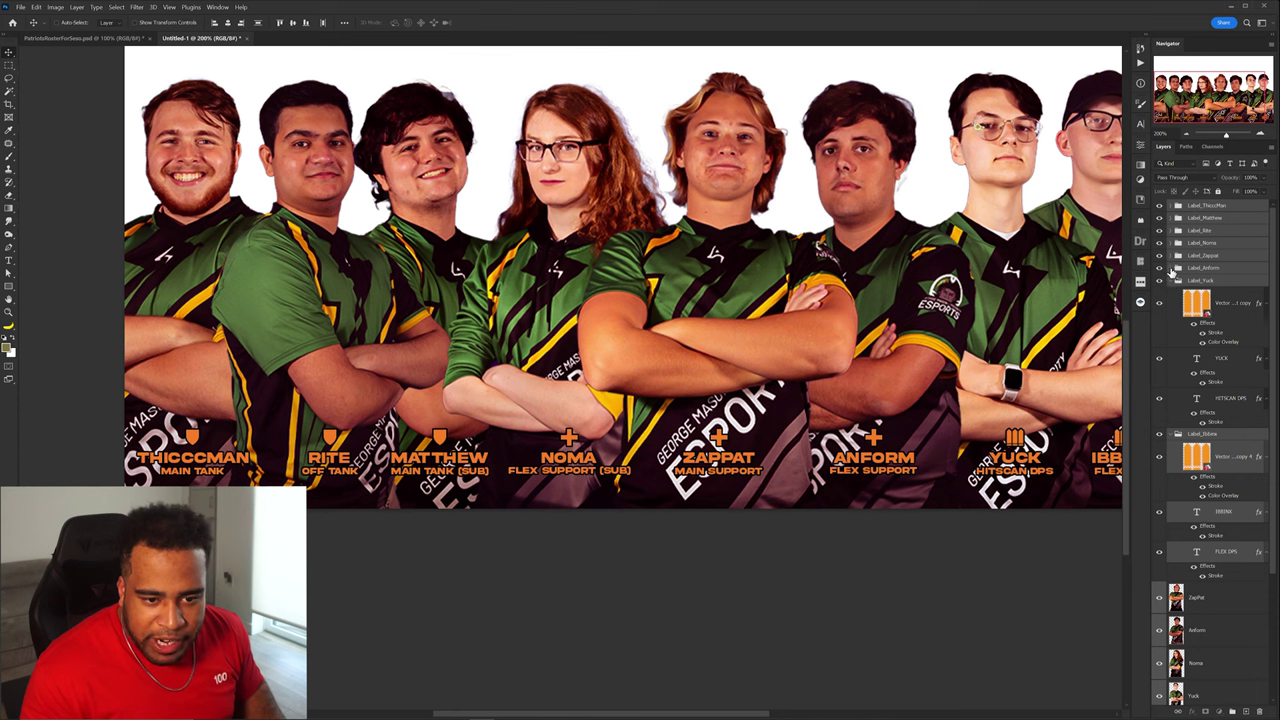
# Clear the stroke and color overlay styles from the icon and text layers inside the player label groups.
pyautogui.scroll(-1, 1173, 252)
pyautogui.scroll(-8, 1173, 247)
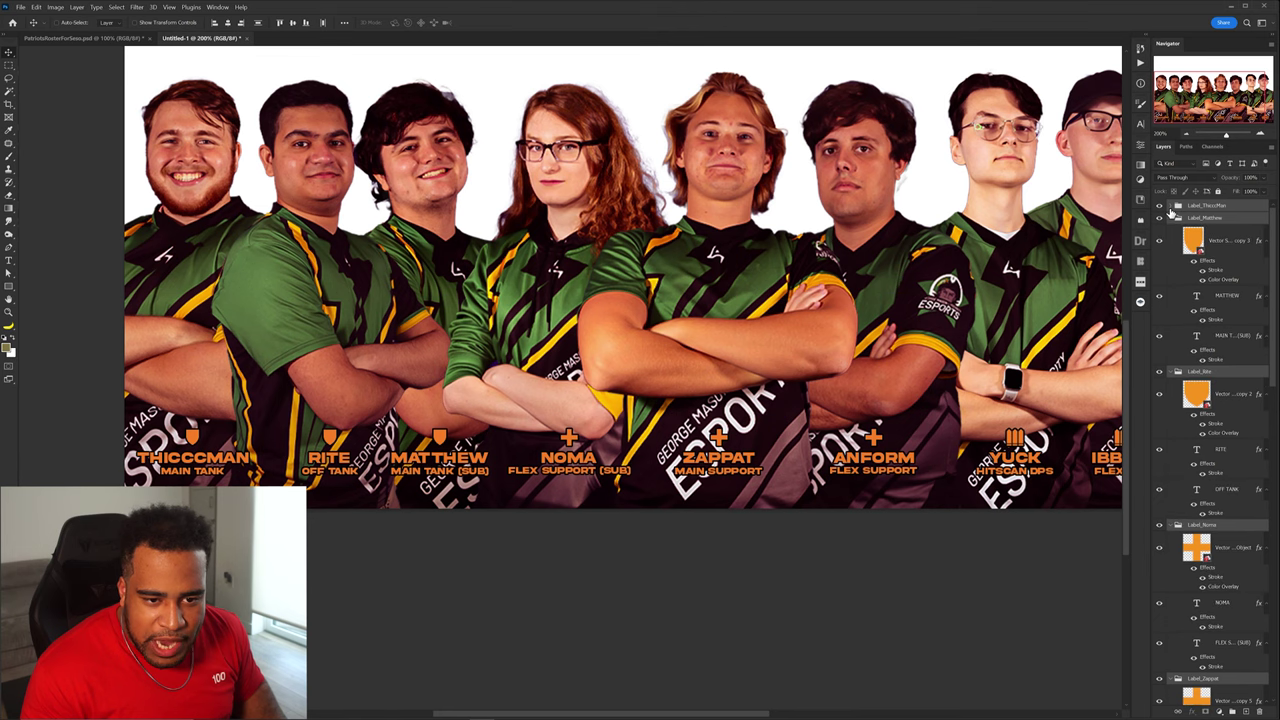
pyautogui.click(1232, 345)
pyautogui.scroll(-1, 1228, 380)
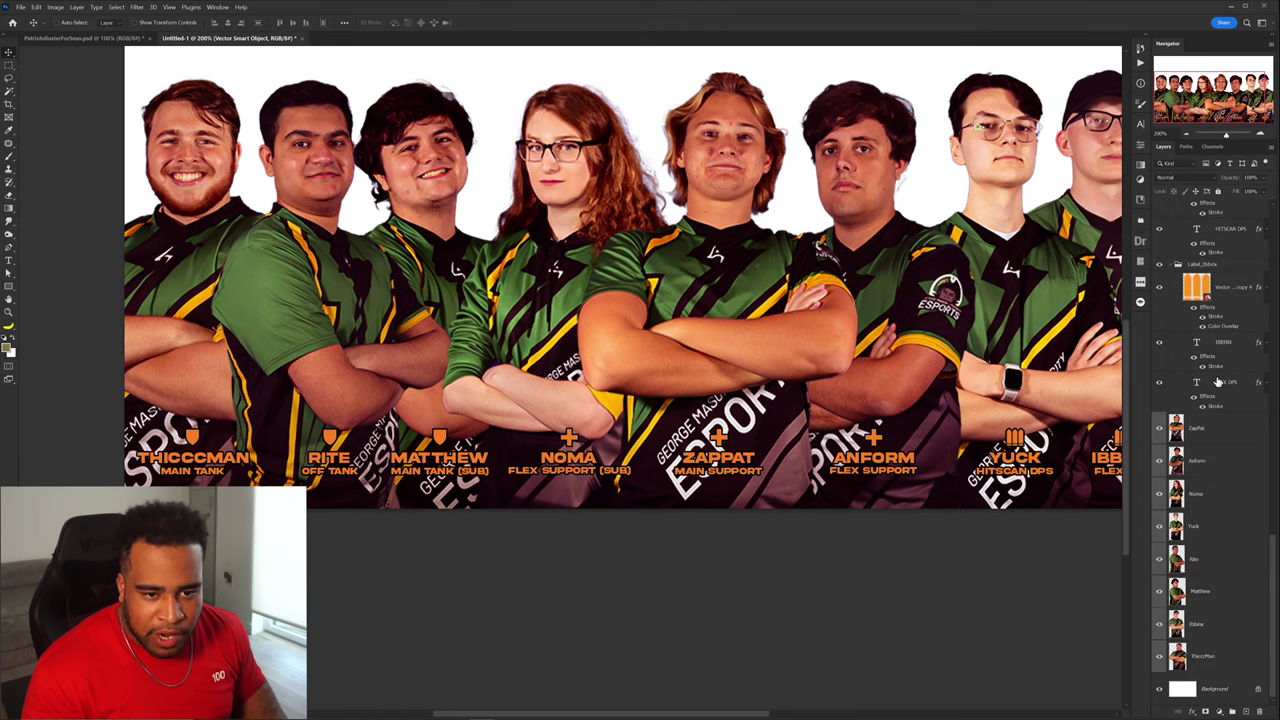
pyautogui.rightClick(1218, 383)
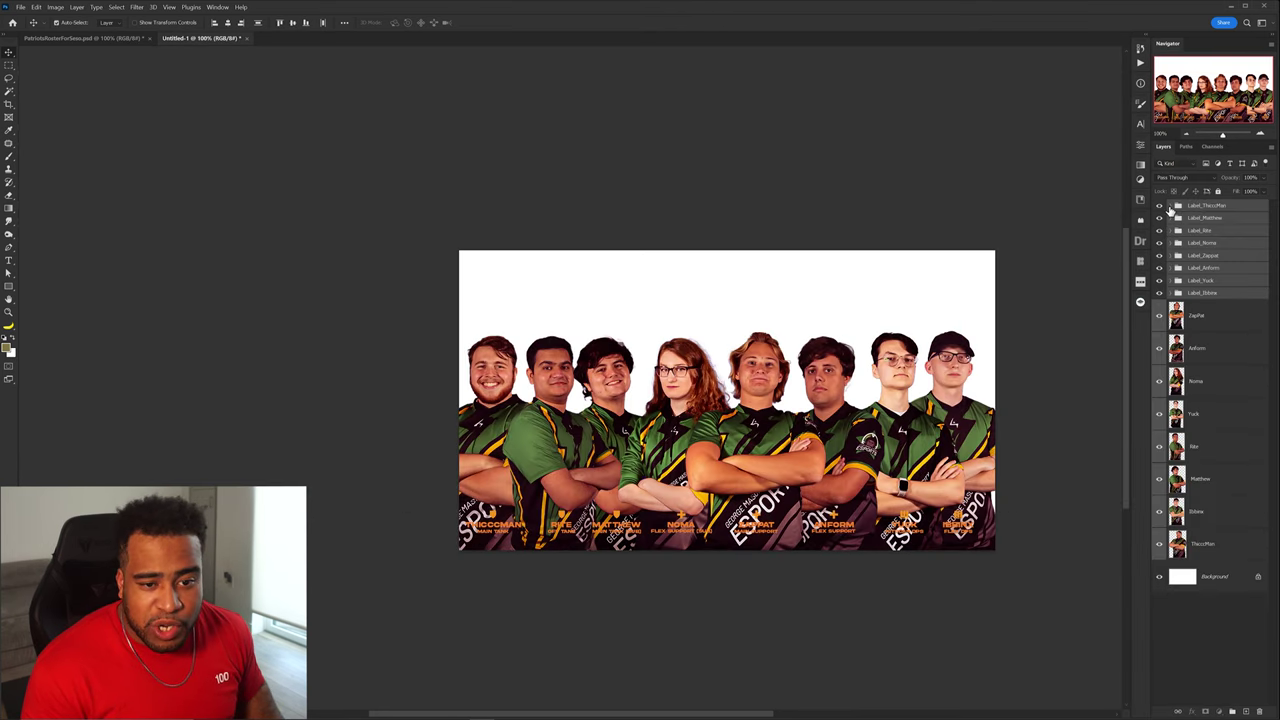
# Expand and collapse the player label groups, both all at once and one at a time.
pyautogui.keyDown('ctrl'); pyautogui.click(1170, 208); pyautogui.keyUp('ctrl')
pyautogui.keyDown('ctrl'); pyautogui.click(1170, 208); pyautogui.keyUp('ctrl')
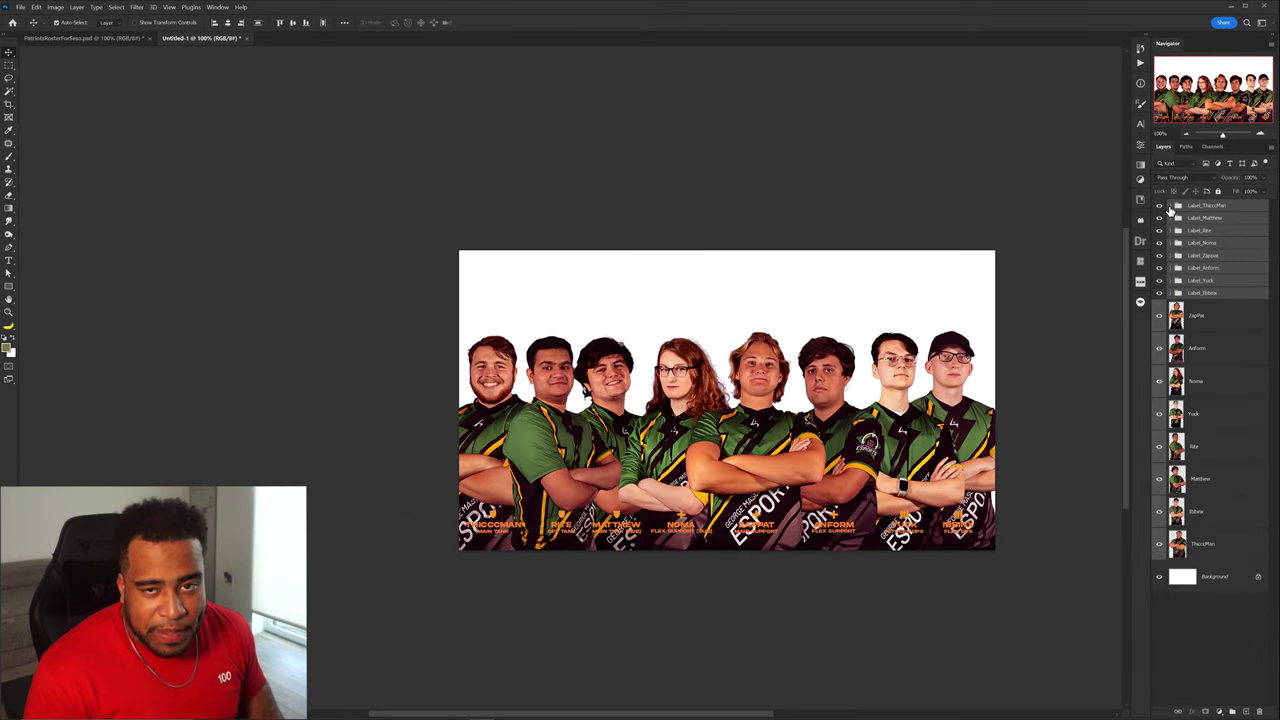
pyautogui.keyDown('ctrl'); pyautogui.click(1170, 208); pyautogui.keyUp('ctrl')
pyautogui.keyDown('ctrl'); pyautogui.click(1170, 208); pyautogui.keyUp('ctrl')
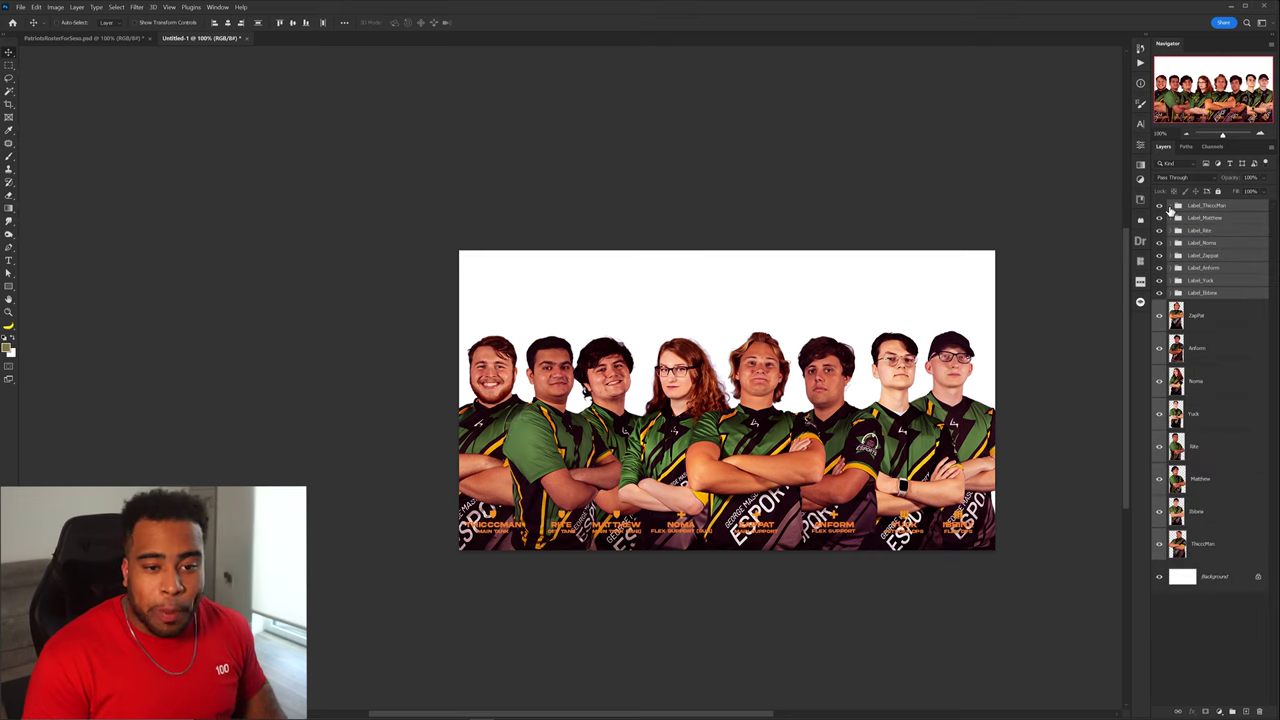
pyautogui.click(1170, 208)
pyautogui.click(1171, 294)
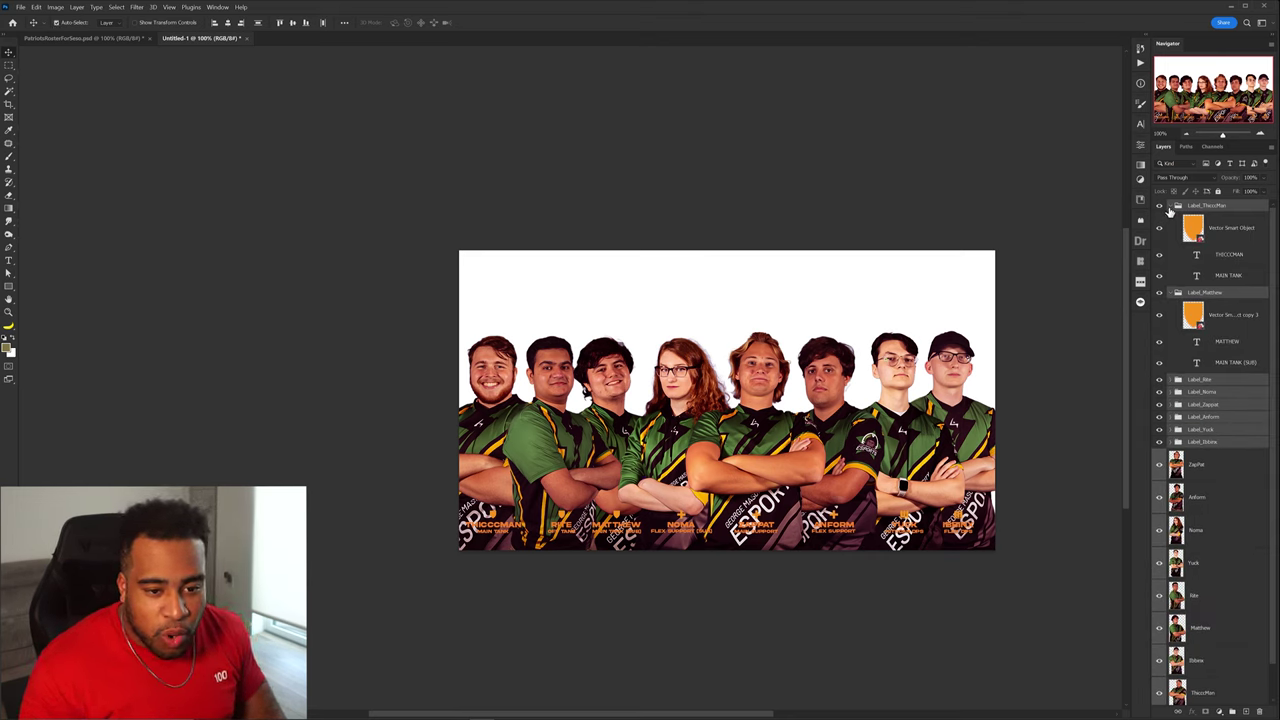
pyautogui.keyDown('alt'); pyautogui.click(1170, 208); pyautogui.keyUp('alt')
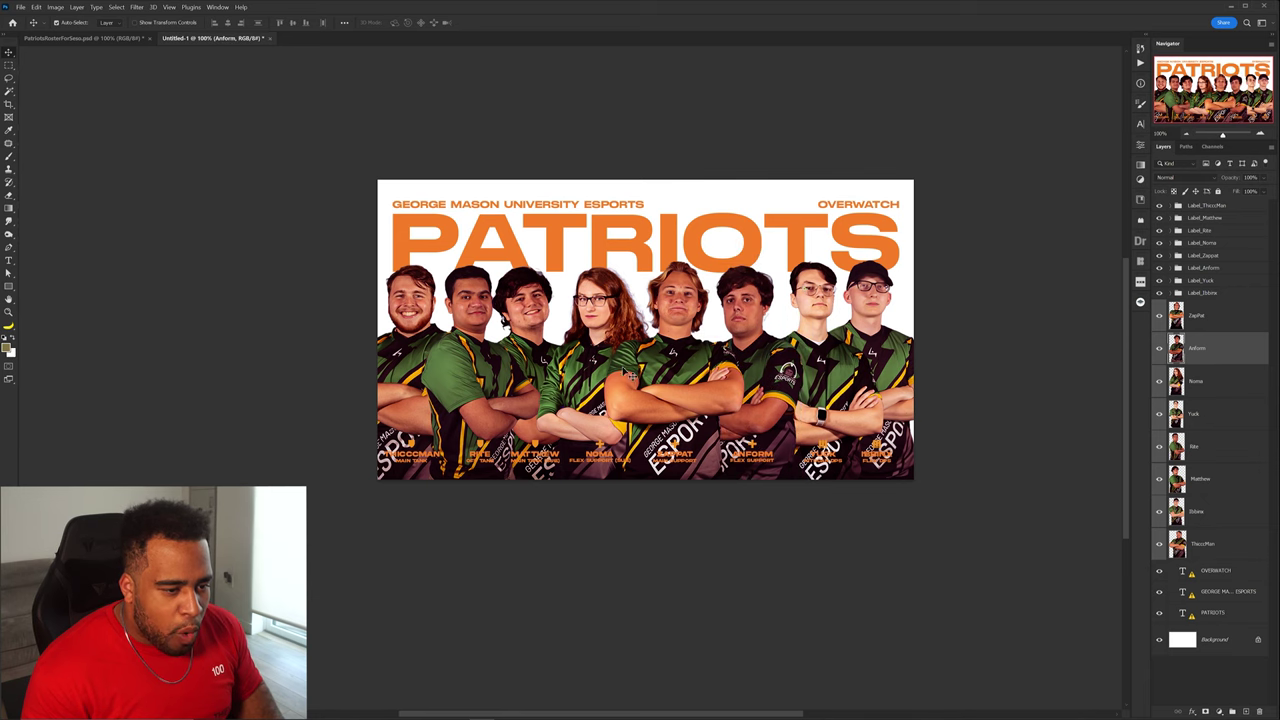
# Try moving individual player cutouts in the lineup and undo each move.
pyautogui.scroll(1, 613, 374)
pyautogui.moveTo(463, 346)
pyautogui.mouseDown()
pyautogui.moveTo(537, 223)
pyautogui.moveTo(479, 355)
pyautogui.mouseUp()
pyautogui.hotkey('ctrl', 'z')
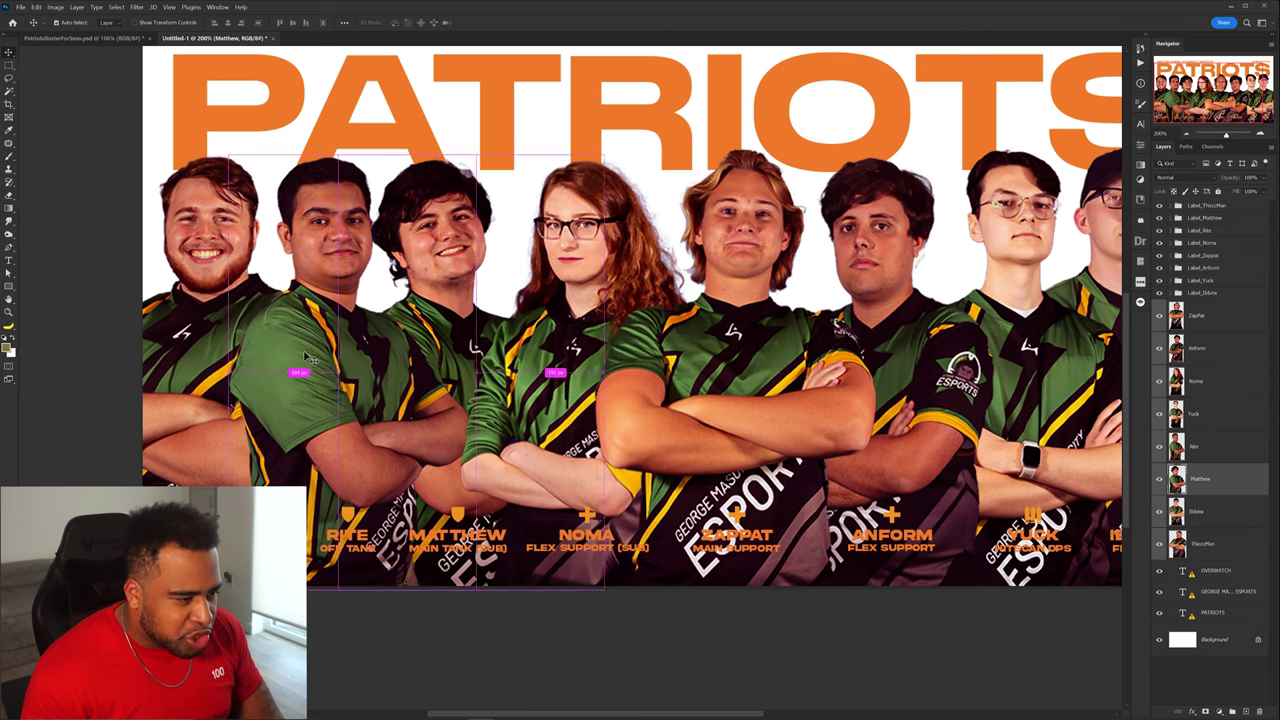
pyautogui.moveTo(340, 341); pyautogui.dragTo(376, 249)
pyautogui.hotkey('ctrl', 'z')
pyautogui.moveTo(308, 345)
pyautogui.mouseDown()
pyautogui.moveTo(430, 210)
pyautogui.moveTo(308, 345)
pyautogui.mouseUp()
pyautogui.moveTo(720, 342)
pyautogui.mouseDown()
pyautogui.moveTo(720, 250)
pyautogui.moveTo(720, 342)
pyautogui.mouseUp()
pyautogui.scroll(-1, 720, 342)
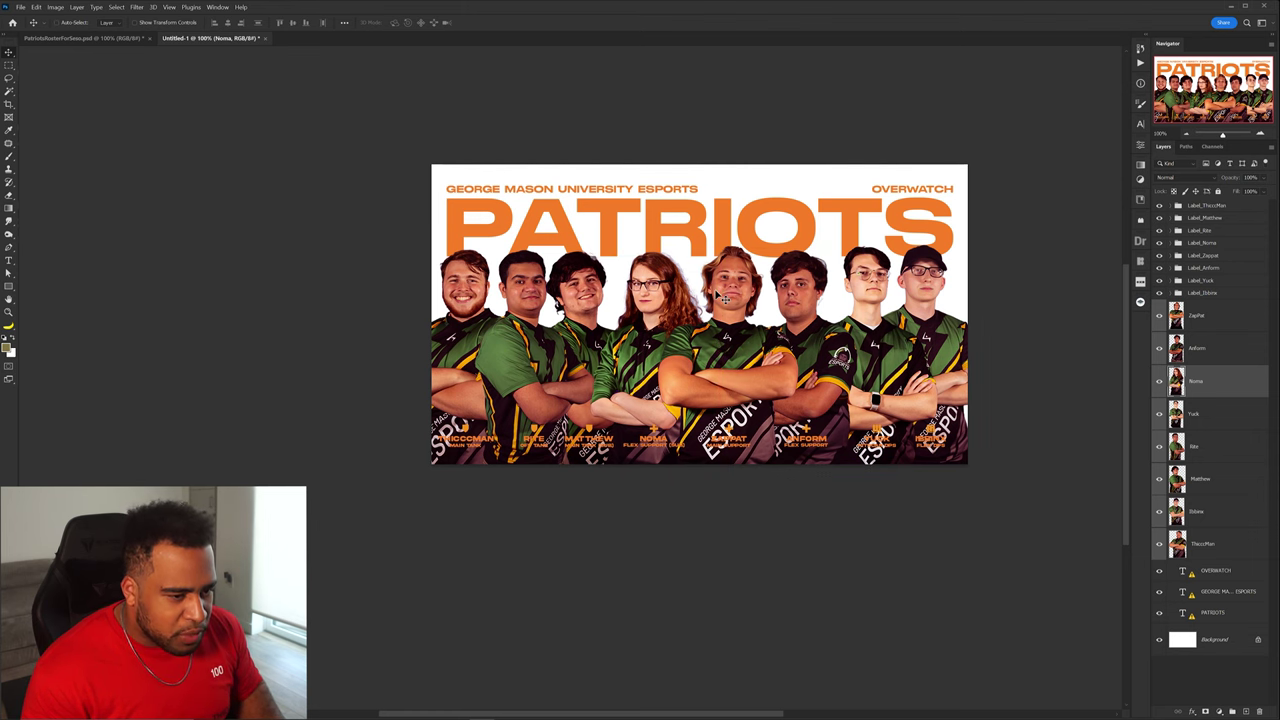
pyautogui.scroll(1, 688, 265)
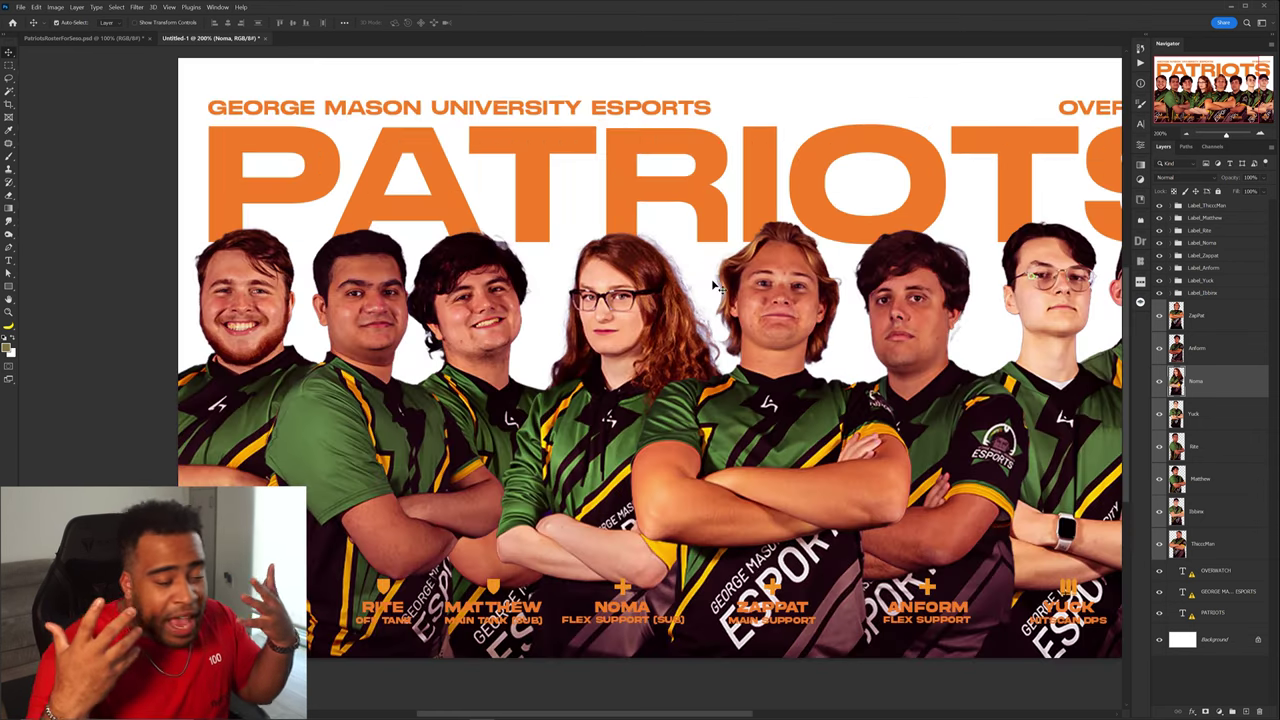
pyautogui.scroll(-1, 688, 265)
pyautogui.moveTo(695, 355)
pyautogui.mouseDown()
pyautogui.moveTo(755, 357)
pyautogui.moveTo(694, 358)
pyautogui.mouseUp()
# Swap the second and sixth player cutouts in the lineup and lower the new second player's layer in the stack.
pyautogui.moveTo(760, 365); pyautogui.dragTo(491, 365)
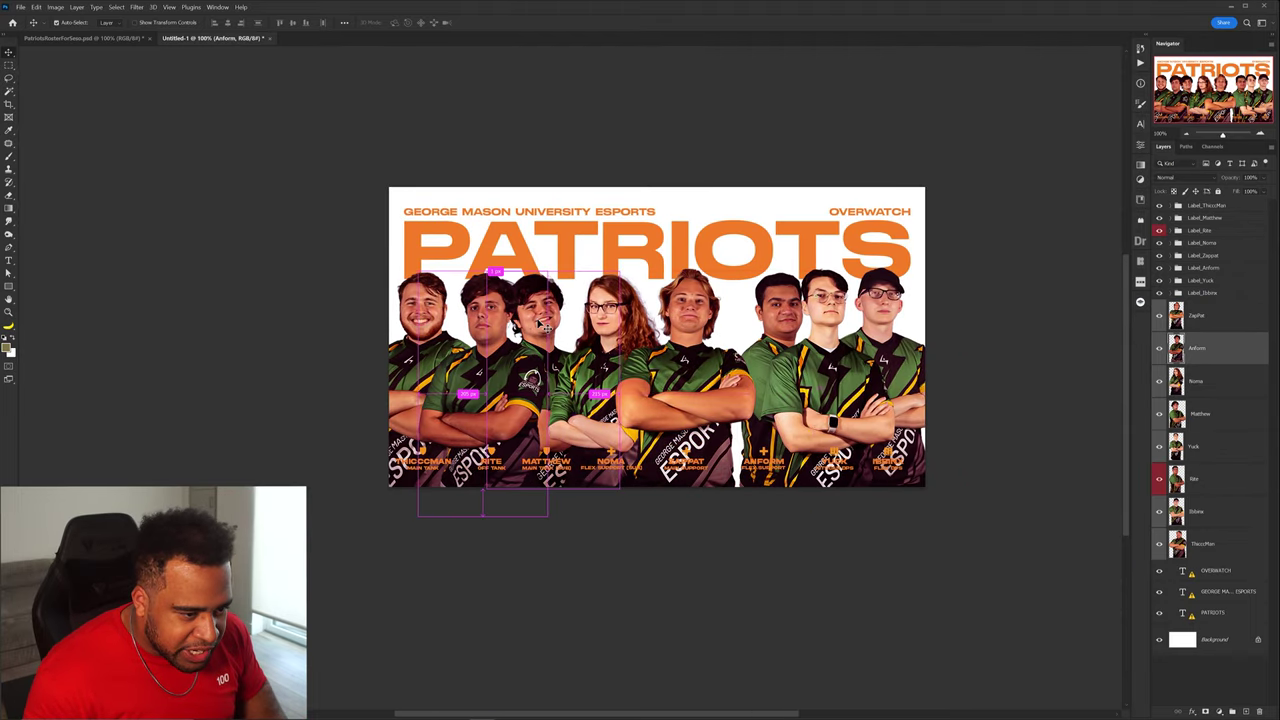
pyautogui.keyDown('ctrl'); pyautogui.click(541, 324); pyautogui.keyUp('ctrl')
pyautogui.keyDown('ctrl'); pyautogui.click(498, 335); pyautogui.keyUp('ctrl')
pyautogui.keyDown('ctrl'); pyautogui.click(546, 326); pyautogui.keyUp('ctrl')
pyautogui.keyDown('ctrl'); pyautogui.click(499, 336); pyautogui.keyUp('ctrl')
pyautogui.moveTo(1210, 354); pyautogui.dragTo(1199, 429)
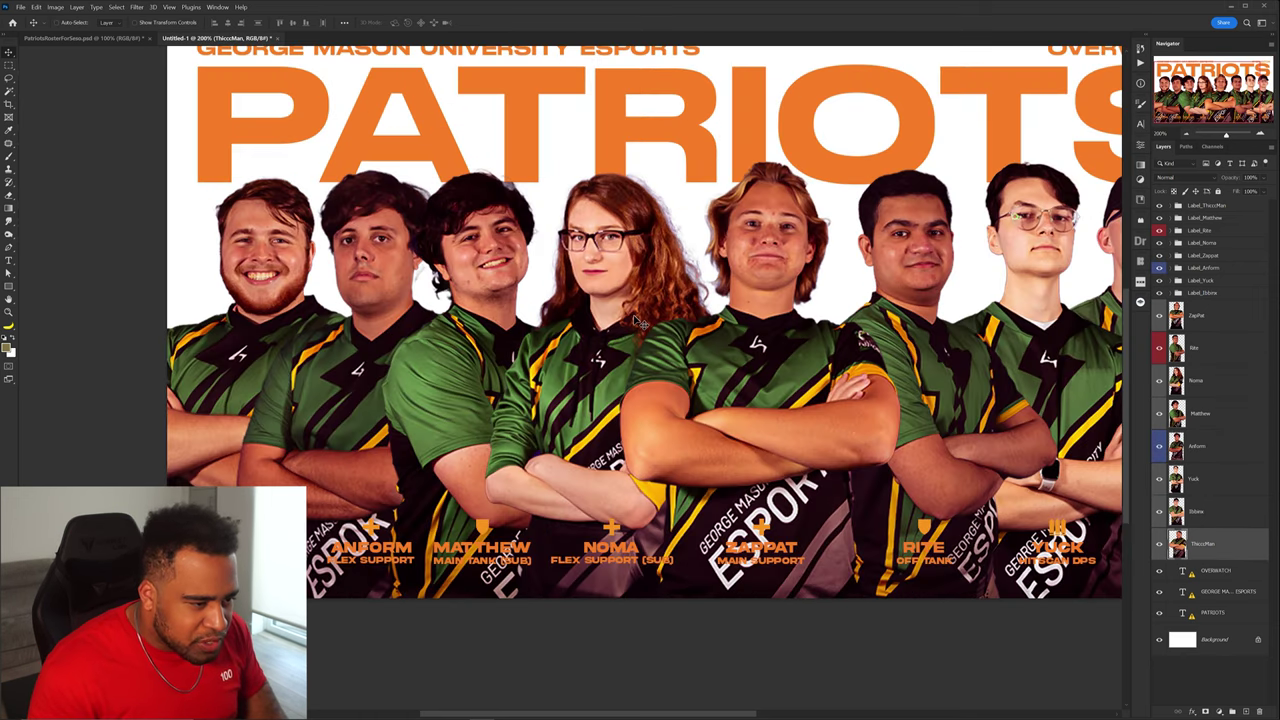
# Arrange the player cutouts in a stepped pyramid, highest in the center and lowest at both outer edges.
pyautogui.scroll(1, 624, 268)
pyautogui.scroll(-1, 624, 268)
pyautogui.moveTo(633, 271); pyautogui.dragTo(629, 308)
pyautogui.hscroll(2, 632, 308)
pyautogui.moveTo(622, 275); pyautogui.dragTo(628, 275)
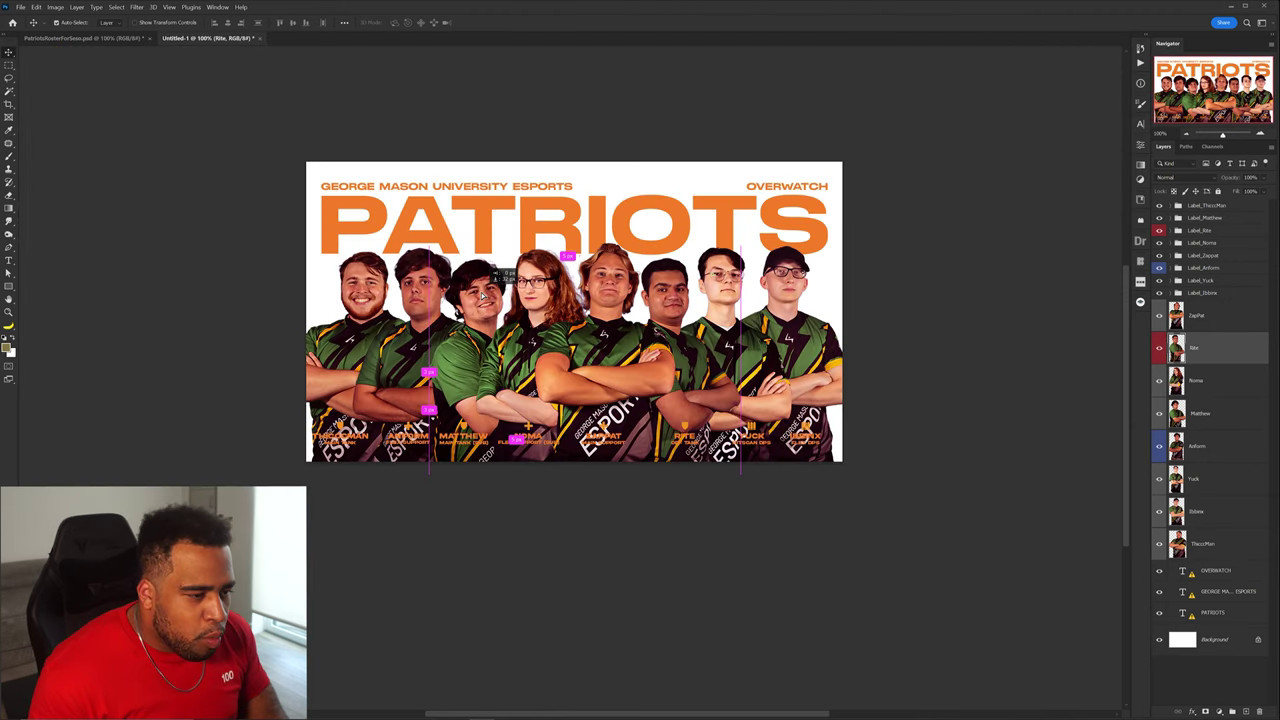
pyautogui.keyDown('ctrl'); pyautogui.keyDown('shift'); pyautogui.click(493, 274); pyautogui.keyUp('shift'); pyautogui.keyUp('ctrl')
pyautogui.keyDown('ctrl'); pyautogui.click(740, 286); pyautogui.keyUp('ctrl')
pyautogui.moveTo(425, 288); pyautogui.dragTo(367, 336)
pyautogui.keyDown('ctrl'); pyautogui.click(797, 297); pyautogui.keyUp('ctrl')
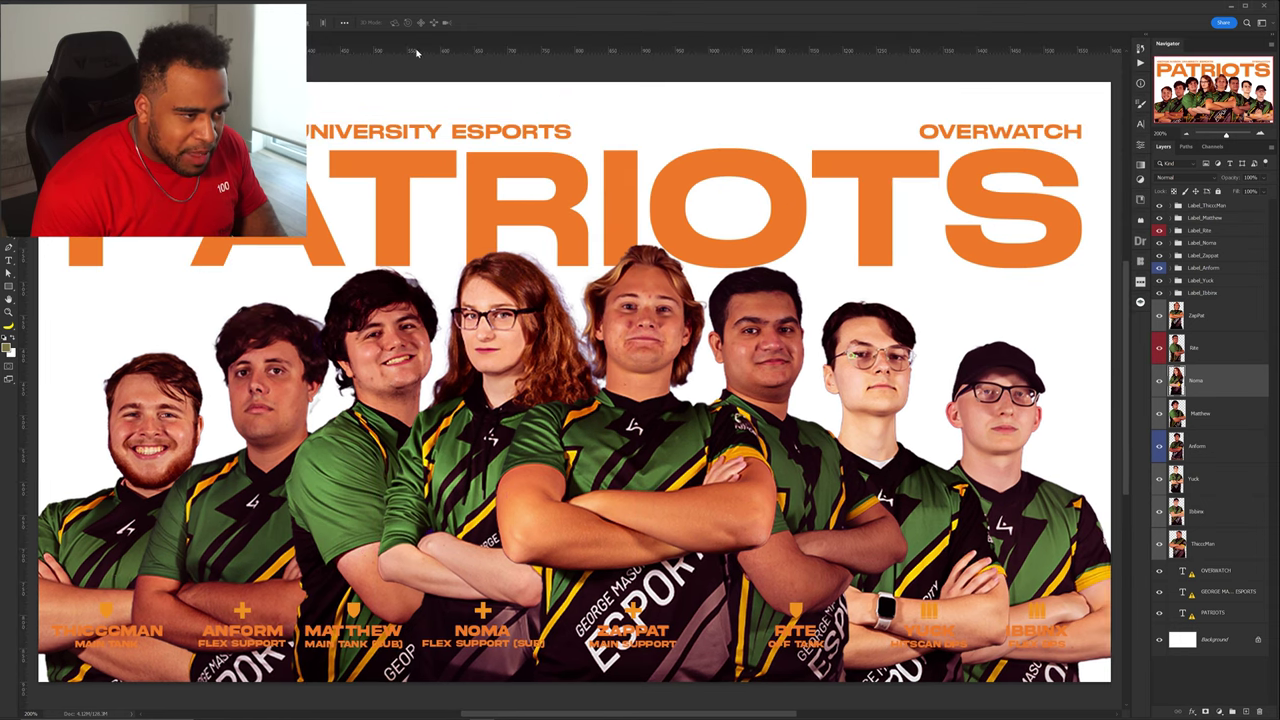
# Pull a horizontal guide to head height and fine-tune the heights of the central player and the surrounding cutouts.
pyautogui.moveTo(565, 50); pyautogui.dragTo(573, 254)
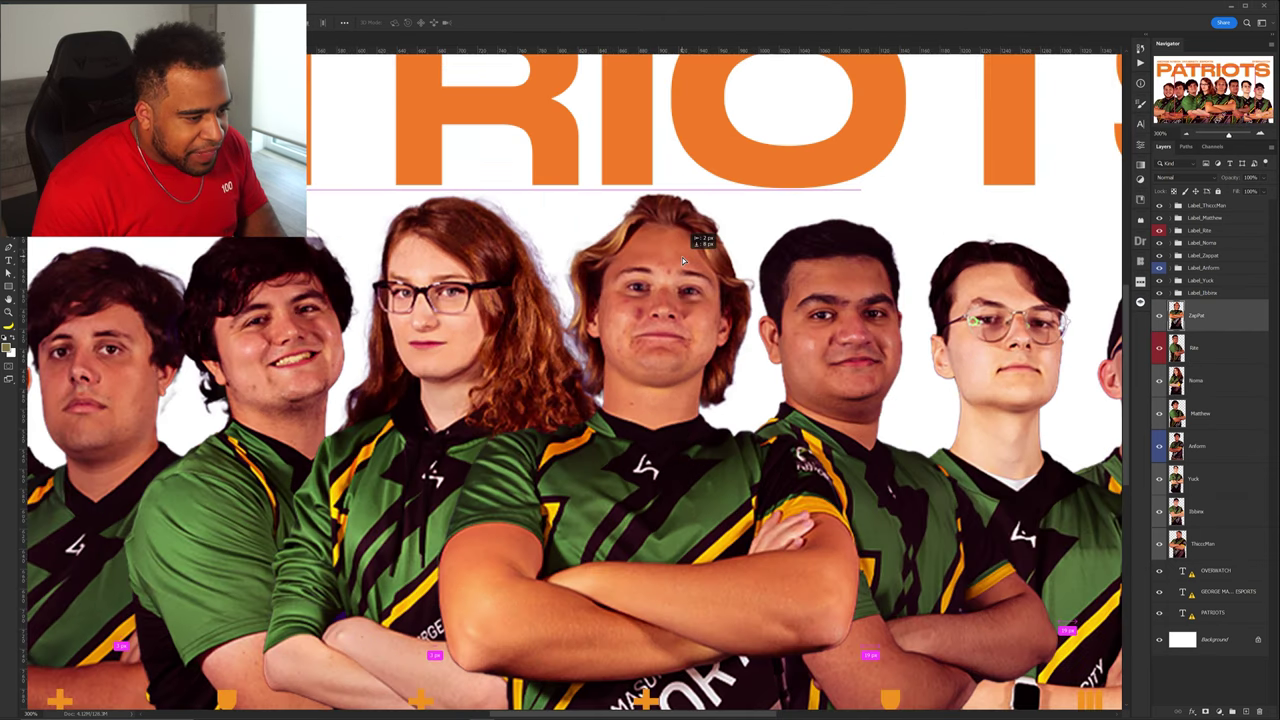
pyautogui.moveTo(682, 257); pyautogui.dragTo(683, 258)
pyautogui.press('Down')
pyautogui.press('Down')
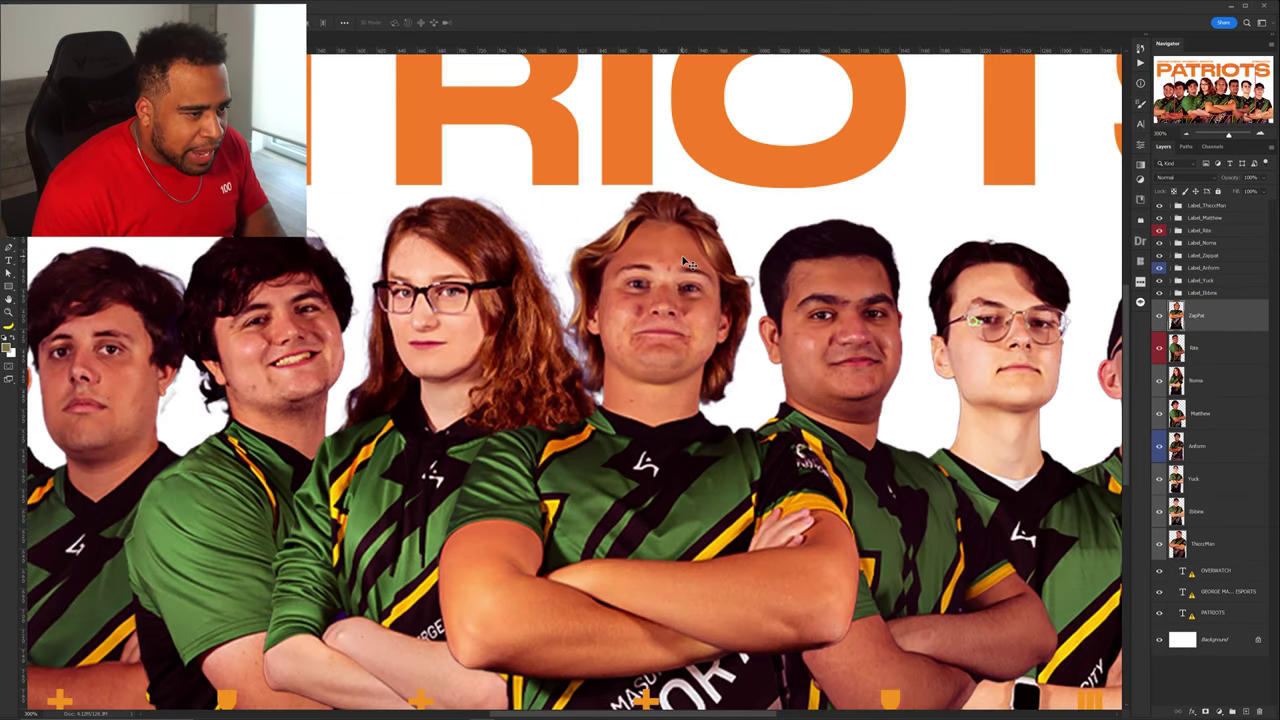
pyautogui.scroll(-2, 685, 261)
pyautogui.moveTo(746, 302); pyautogui.dragTo(684, 329)
pyautogui.moveTo(256, 338); pyautogui.dragTo(846, 374)
pyautogui.moveTo(691, 360); pyautogui.dragTo(699, 350)
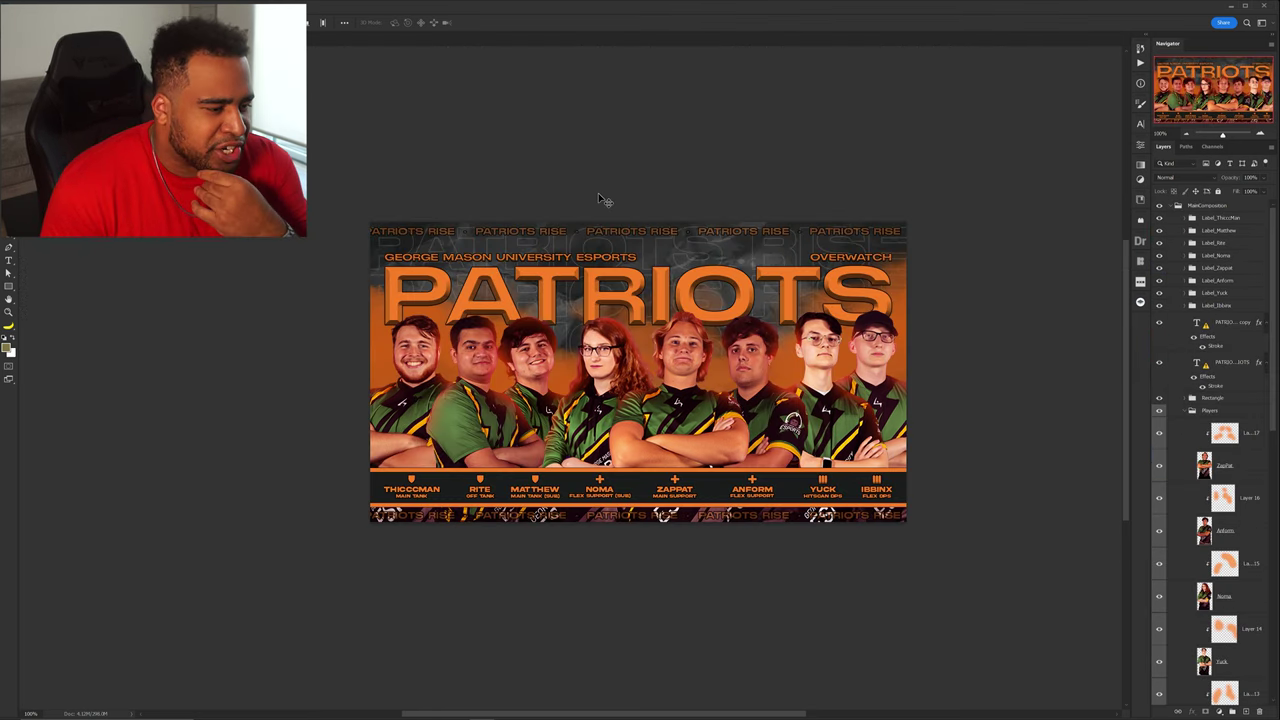
# Copy the dark crumpled-paper texture layer from the finished Patriots roster file into the Untitled-1 document.
pyautogui.moveTo(745, 240); pyautogui.dragTo(668, 218)
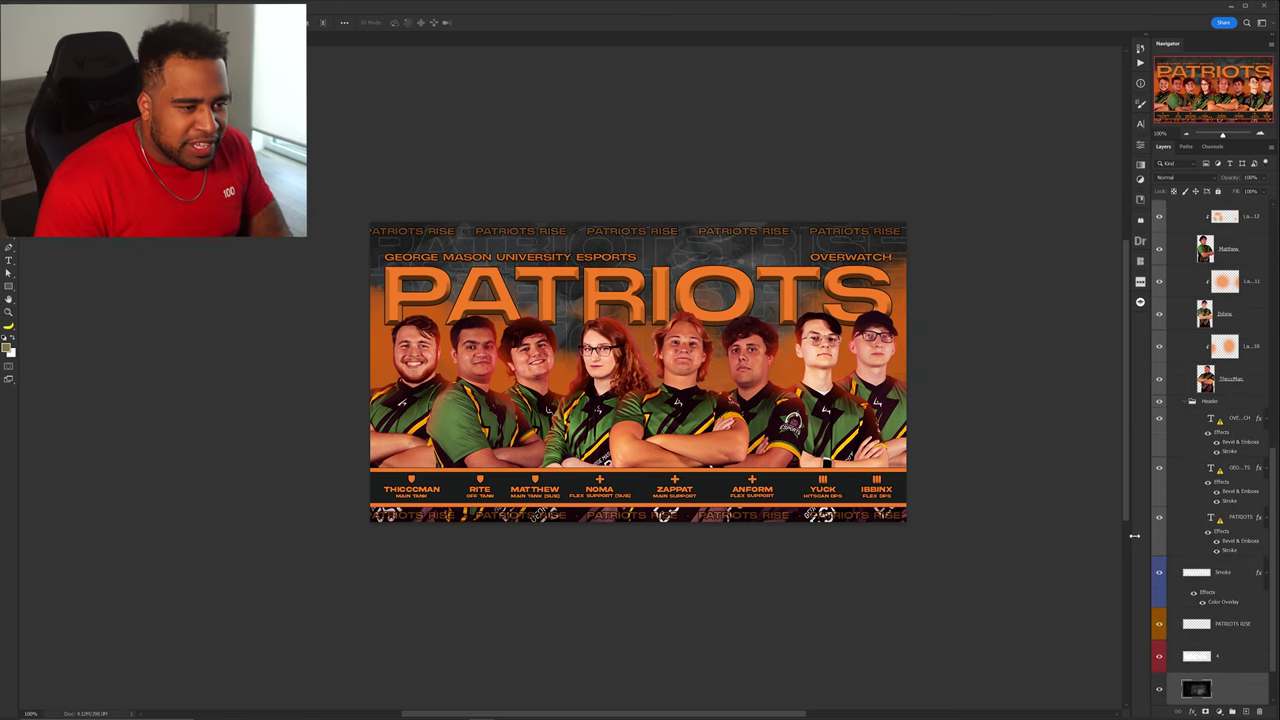
pyautogui.scroll(-2, 1193, 585)
pyautogui.moveTo(765, 205); pyautogui.dragTo(280, 200)
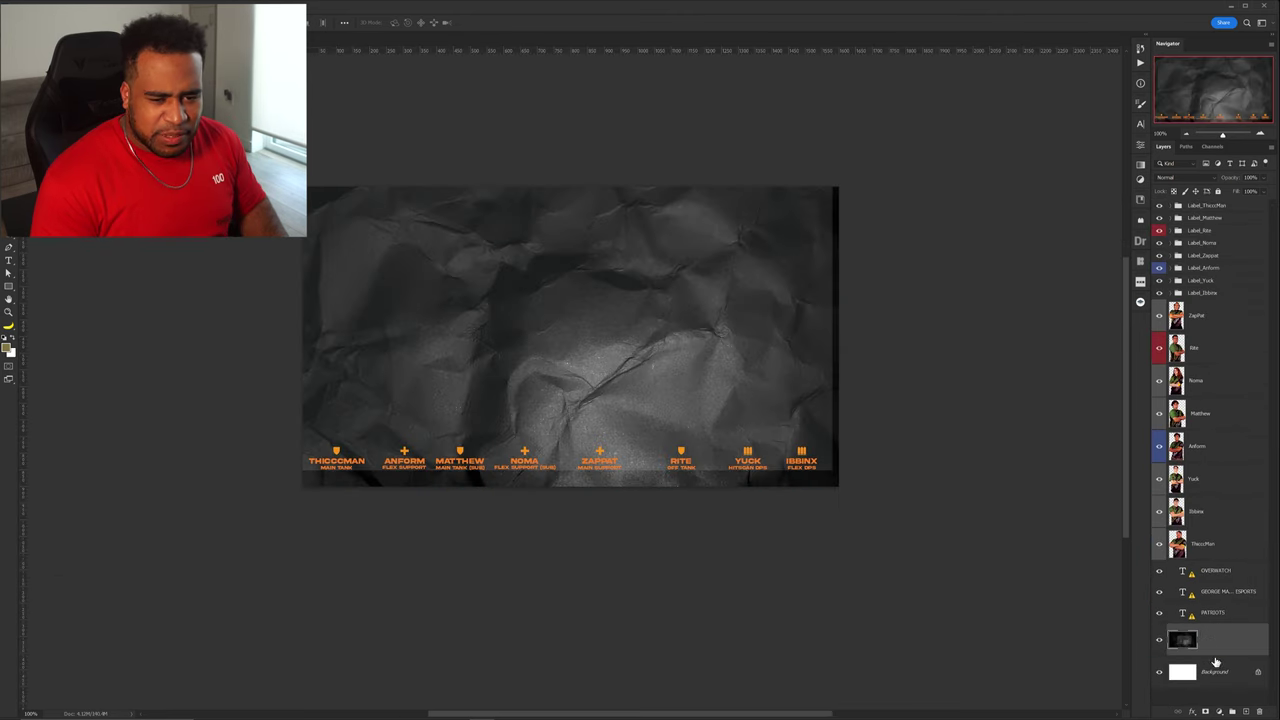
# Enlarge and position the crumpled-paper texture behind the title and players, blending it as Lighten over a black layer.
pyautogui.hotkey('ctrl', 't')
pyautogui.moveTo(1009, 321); pyautogui.dragTo(1034, 320)
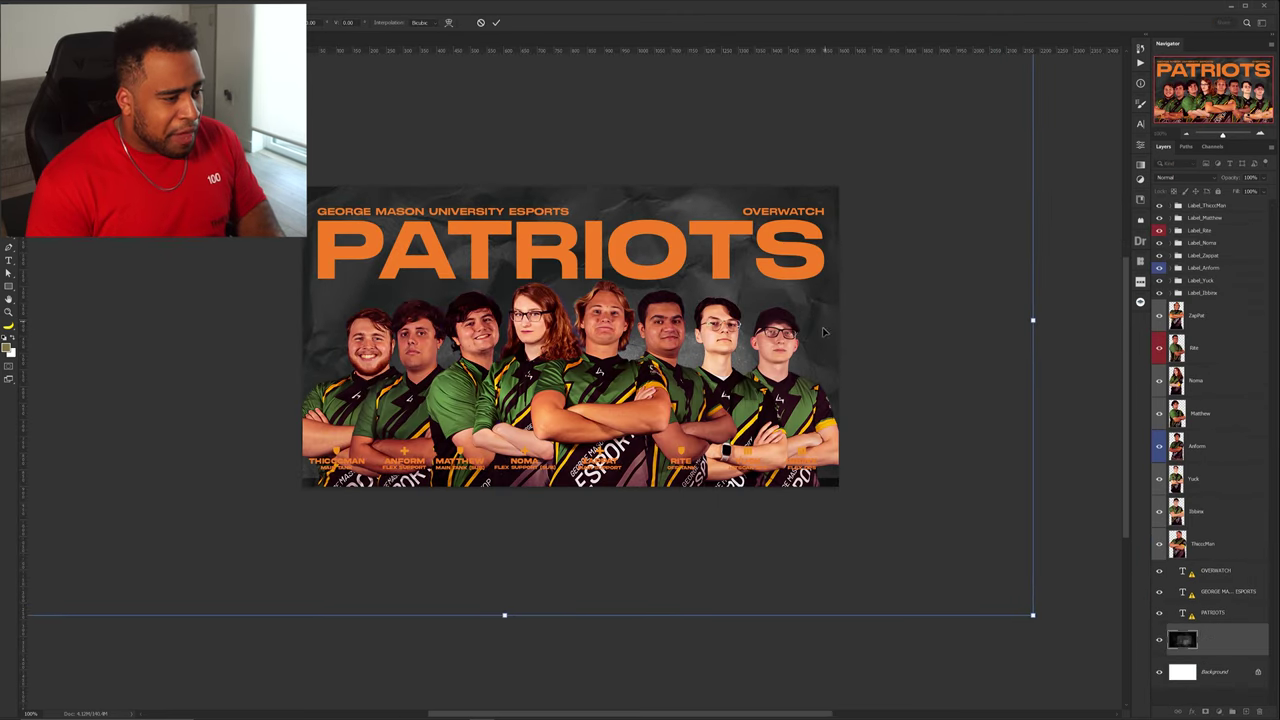
pyautogui.moveTo(824, 320); pyautogui.dragTo(820, 336)
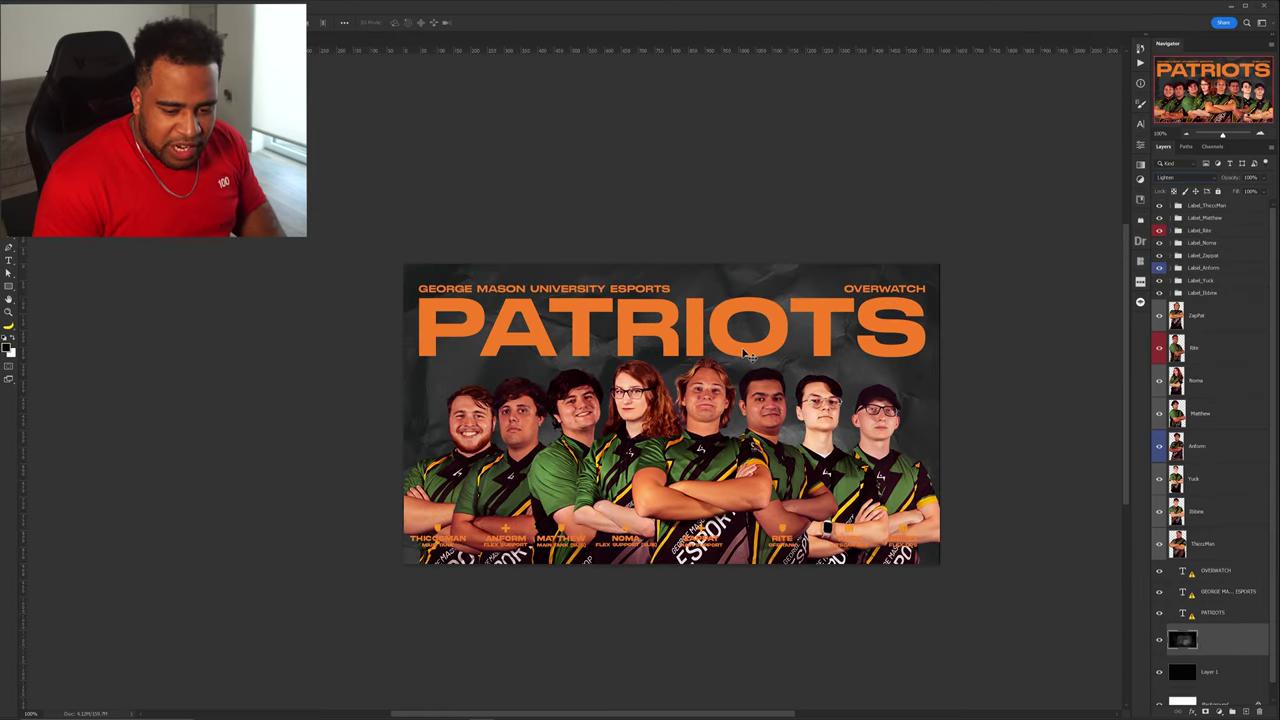
pyautogui.moveTo(744, 353); pyautogui.dragTo(690, 290)
pyautogui.scroll(1, 690, 290)
pyautogui.scroll(-3, 690, 291)
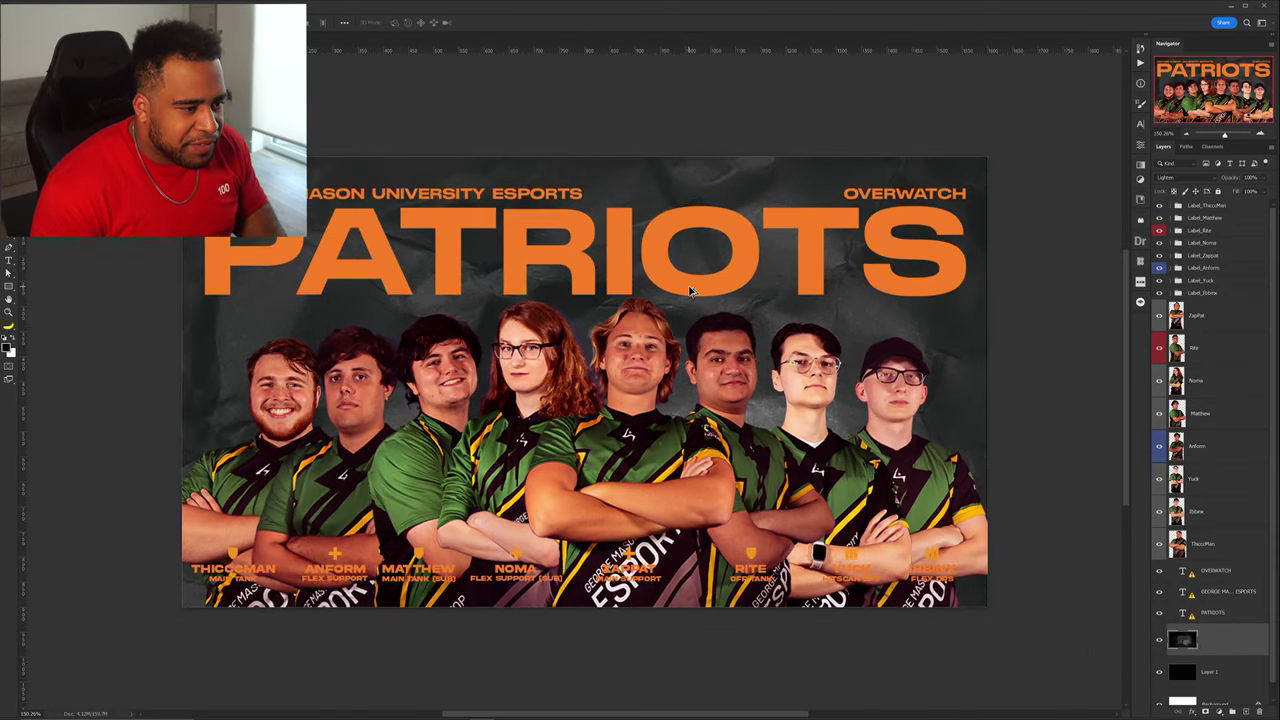
# Lower the fill of the crumpled-paper texture layer so the background reads darker and subtler.
pyautogui.scroll(2, 880, 256)
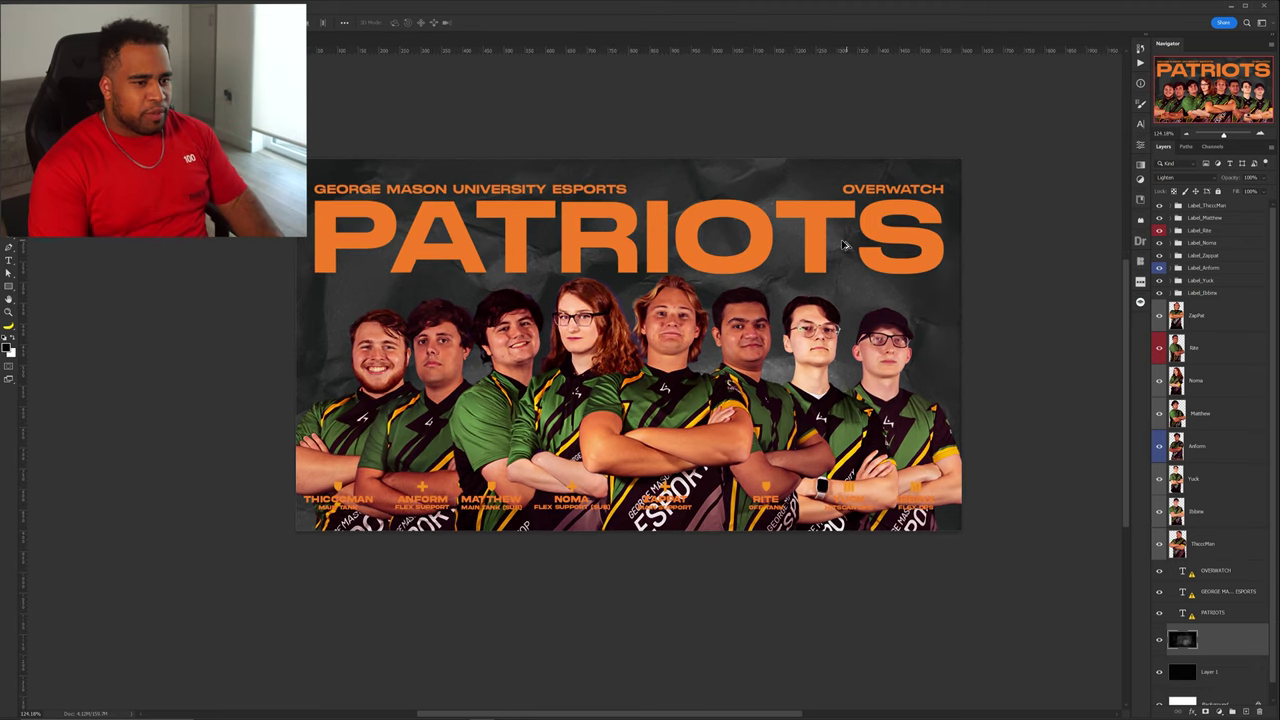
pyautogui.scroll(-2, 700, 281)
pyautogui.scroll(-2, 938, 187)
pyautogui.moveTo(893, 196); pyautogui.dragTo(791, 236)
pyautogui.moveTo(1264, 190); pyautogui.dragTo(1243, 190)
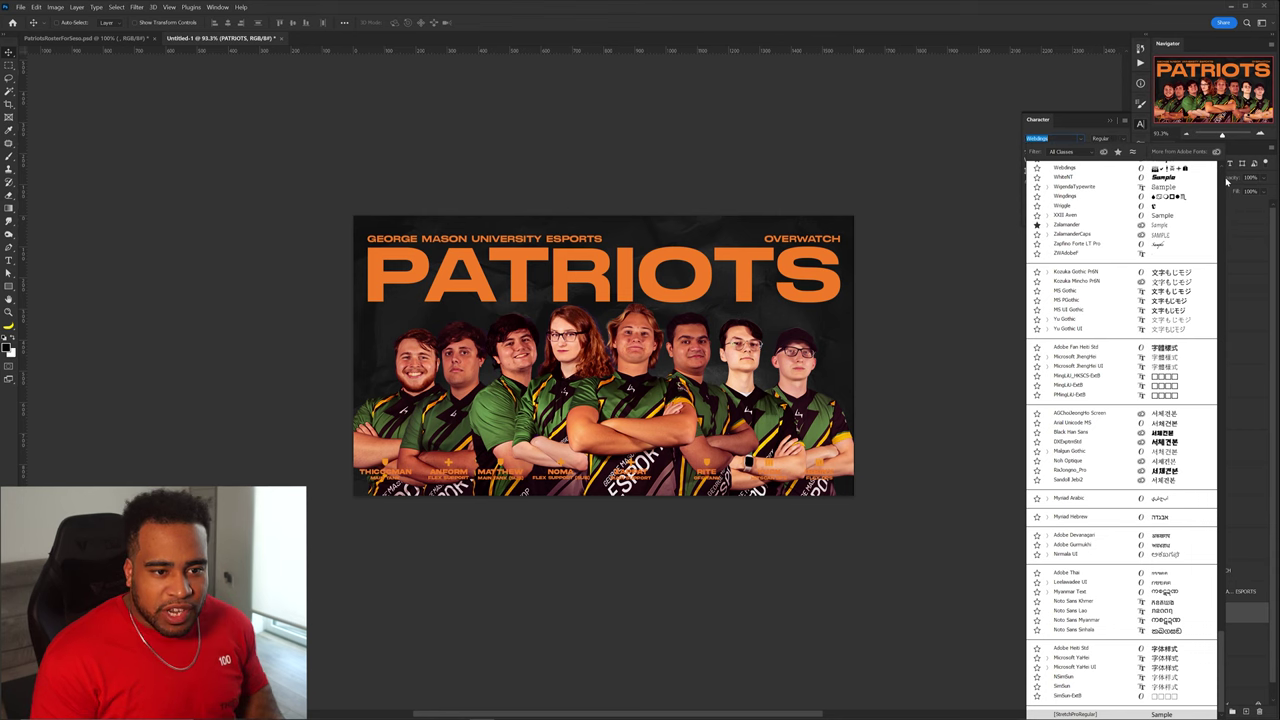
# Try the heavy Pepe font on the PATRIOTS title and rescale it between the header lines and the players.
pyautogui.click(1223, 179)
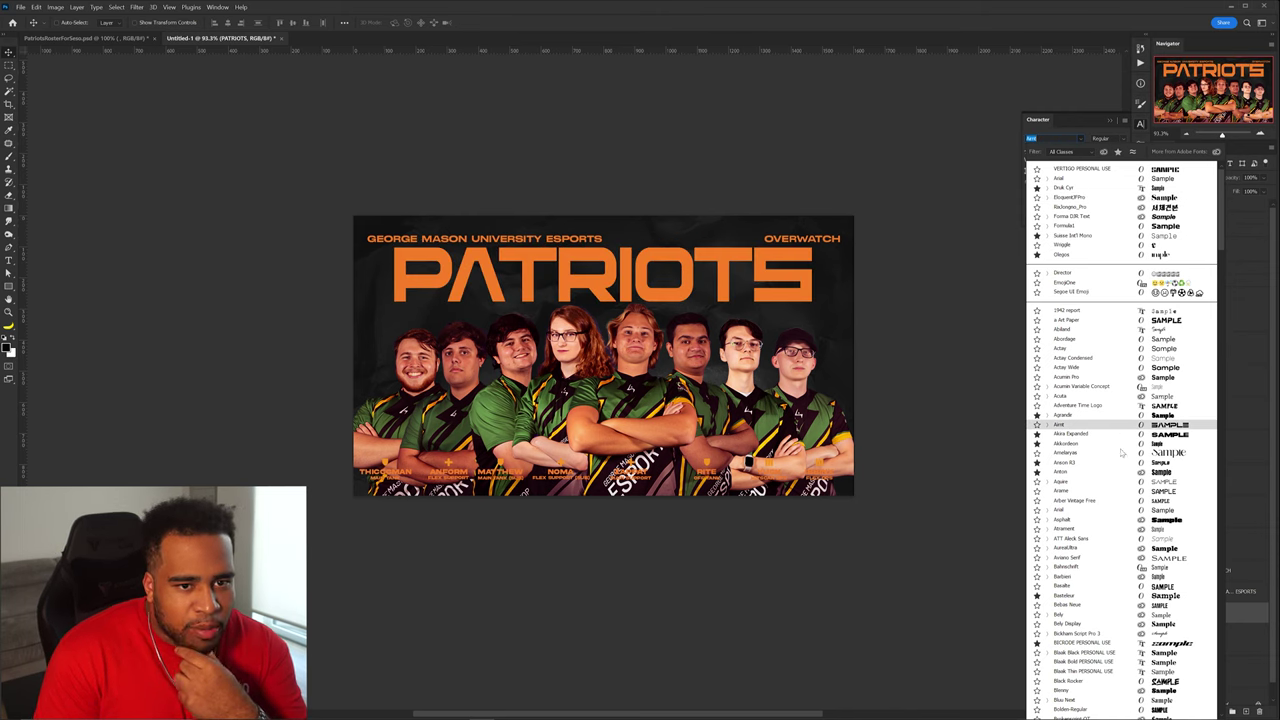
pyautogui.click(1100, 530)
pyautogui.moveTo(685, 261); pyautogui.dragTo(686, 261)
pyautogui.hotkey('ctrl', 't')
pyautogui.moveTo(798, 280); pyautogui.dragTo(788, 280)
pyautogui.press('Return')
pyautogui.moveTo(698, 274); pyautogui.dragTo(705, 281)
pyautogui.hotkey('ctrl', 't')
pyautogui.moveTo(794, 285); pyautogui.dragTo(806, 285)
pyautogui.press('Return')
# Set the OVERWATCH and GEORGE MASON UNIVERSITY ESPORTS header lines in PP Neue Montreal Medium.
pyautogui.moveTo(796, 240); pyautogui.dragTo(766, 244)
pyautogui.keyDown('ctrl'); pyautogui.keyDown('shift'); pyautogui.click(597, 241); pyautogui.keyUp('shift'); pyautogui.keyUp('ctrl')
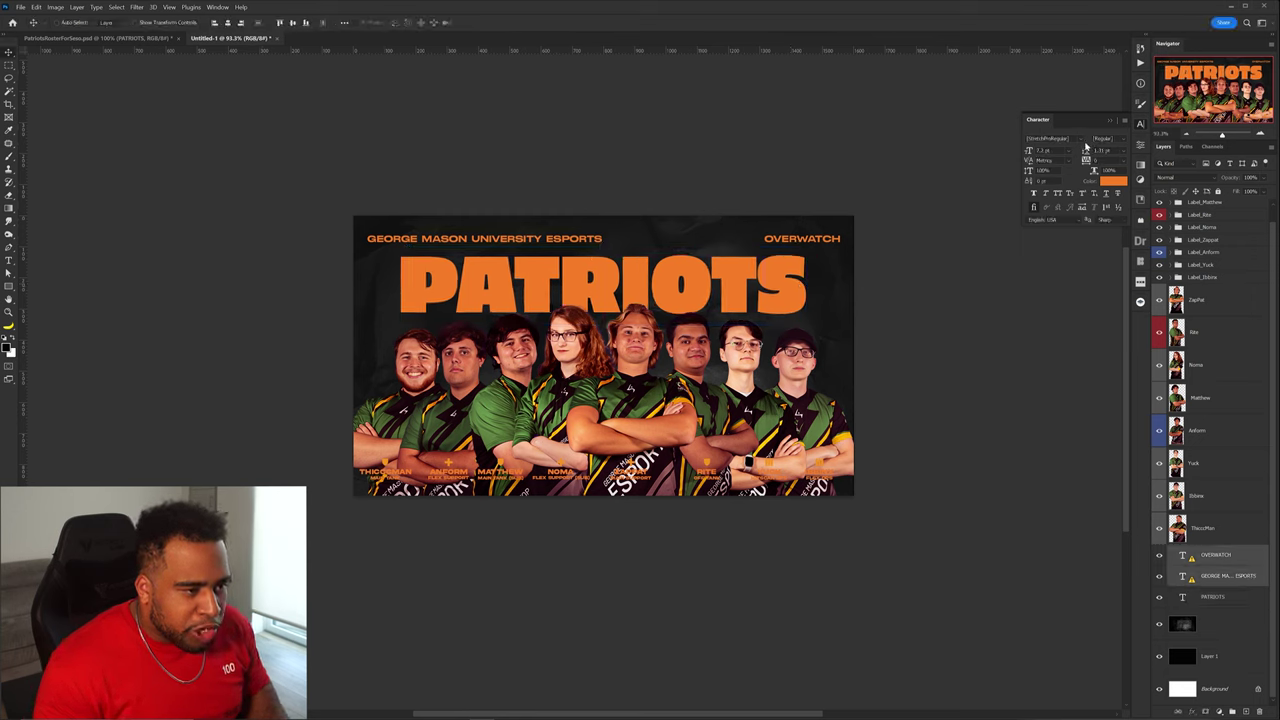
pyautogui.click(1083, 141)
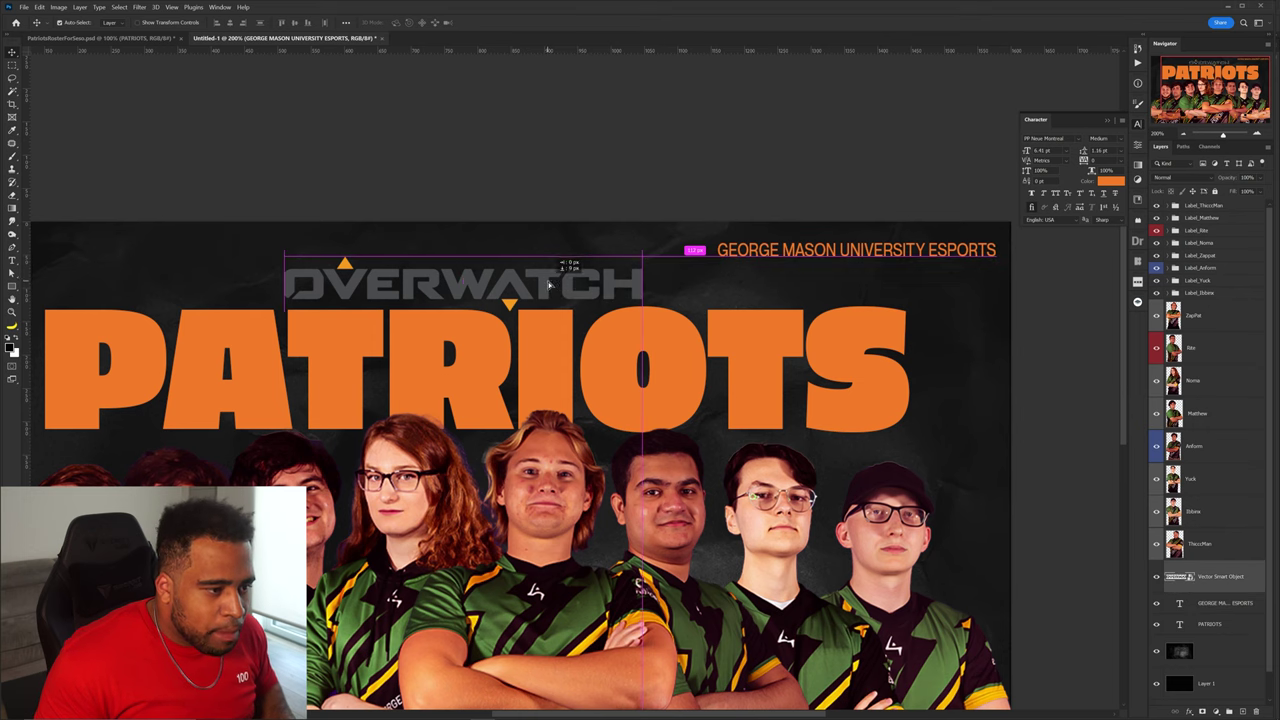
# Position the OVERWATCH logo just above the PATRIOTS title and recolor the title with the orange sampled from the logo's triangle.
pyautogui.moveTo(560, 280); pyautogui.dragTo(549, 282)
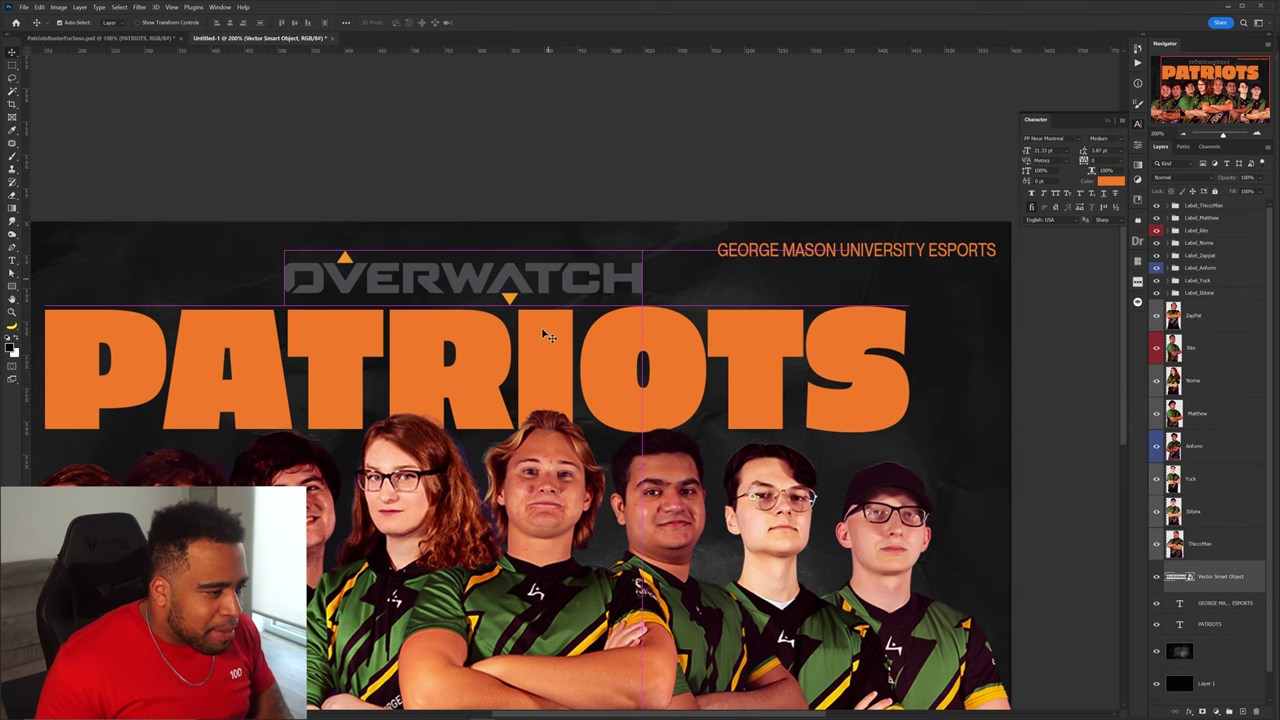
pyautogui.click(545, 335)
pyautogui.click(1112, 185)
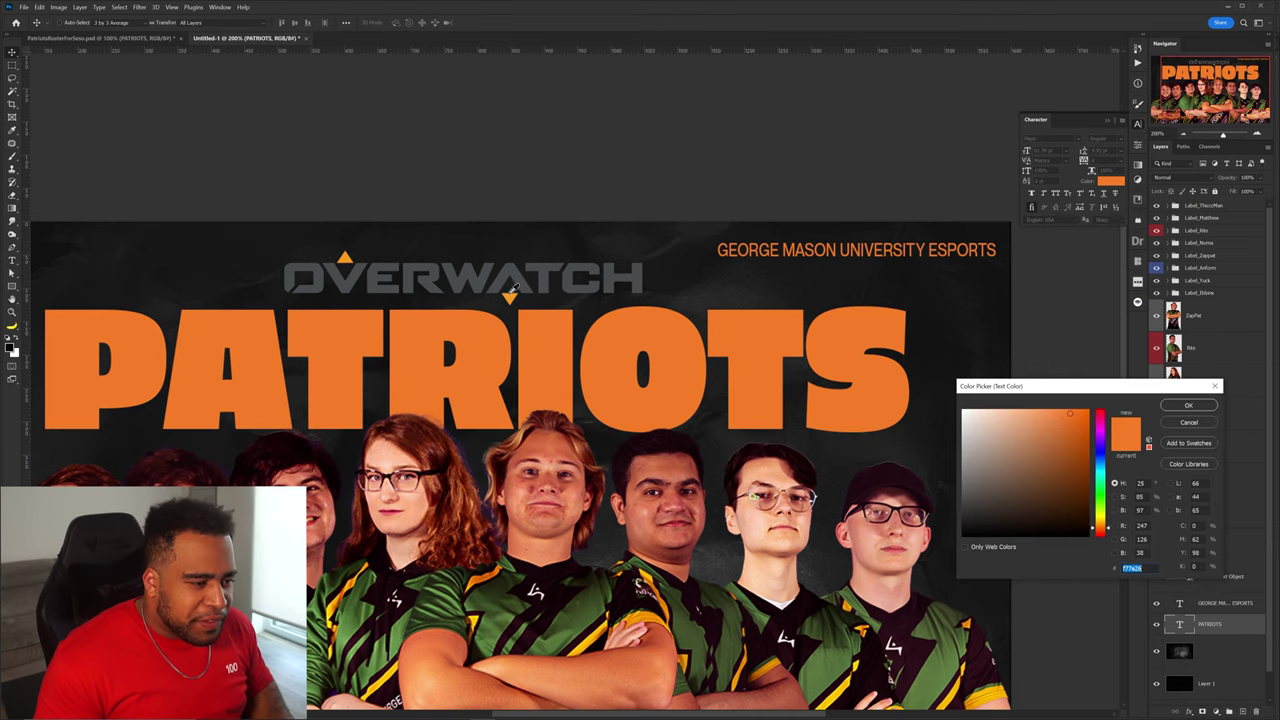
pyautogui.click(510, 290)
pyautogui.press('Return')
pyautogui.press('v')
# Add a new layer clipped to the OVERWATCH logo and paint its grey lettering white, keeping the triangles orange.
pyautogui.moveTo(479, 252); pyautogui.dragTo(745, 319)
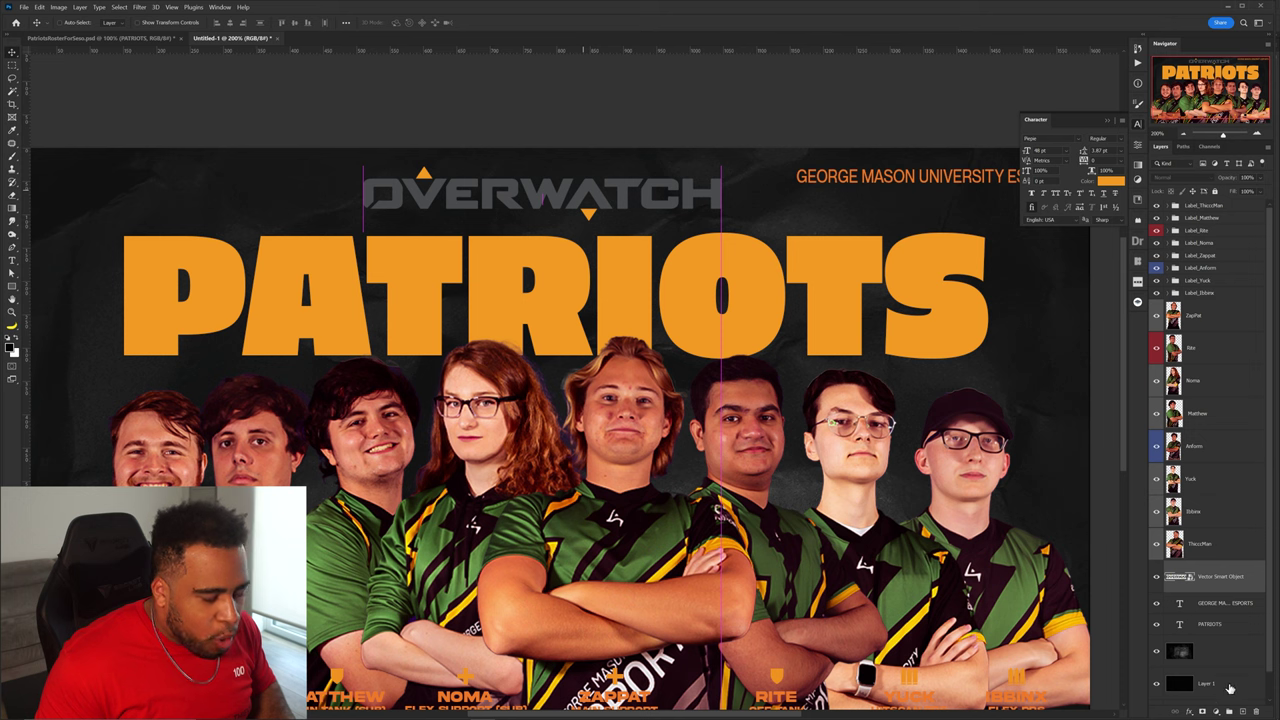
pyautogui.click(1243, 711)
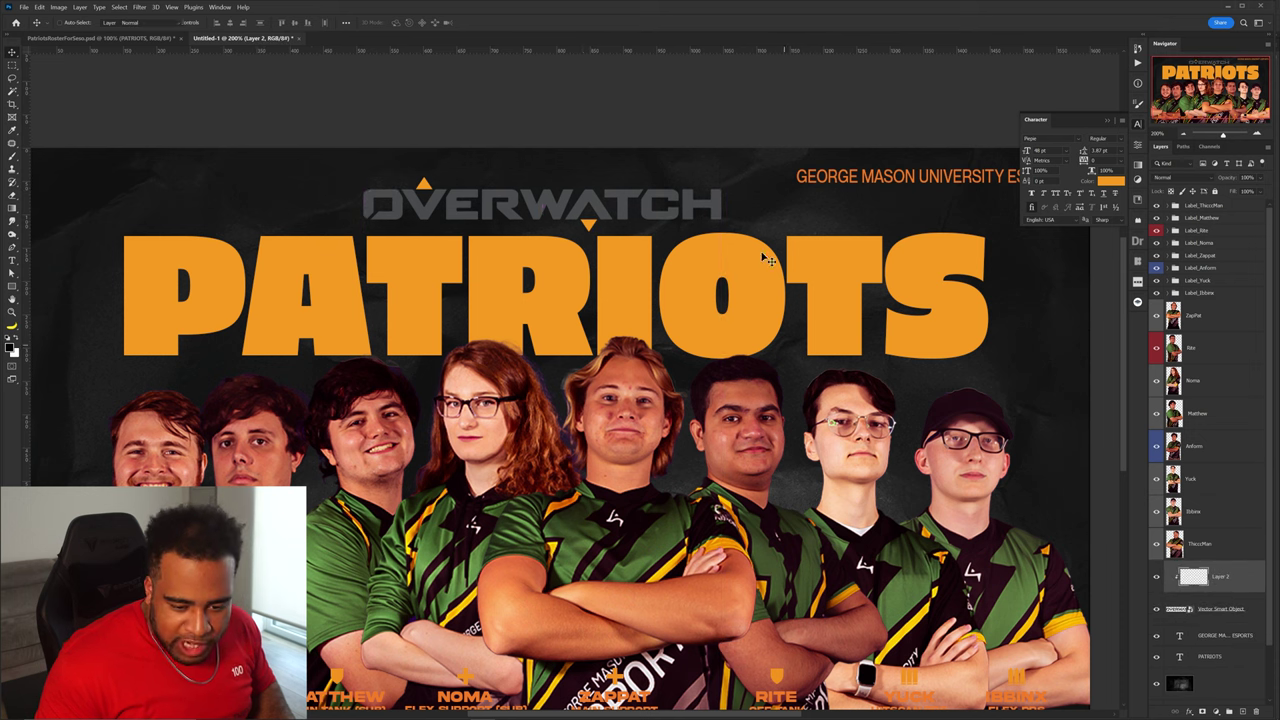
pyautogui.press('b')
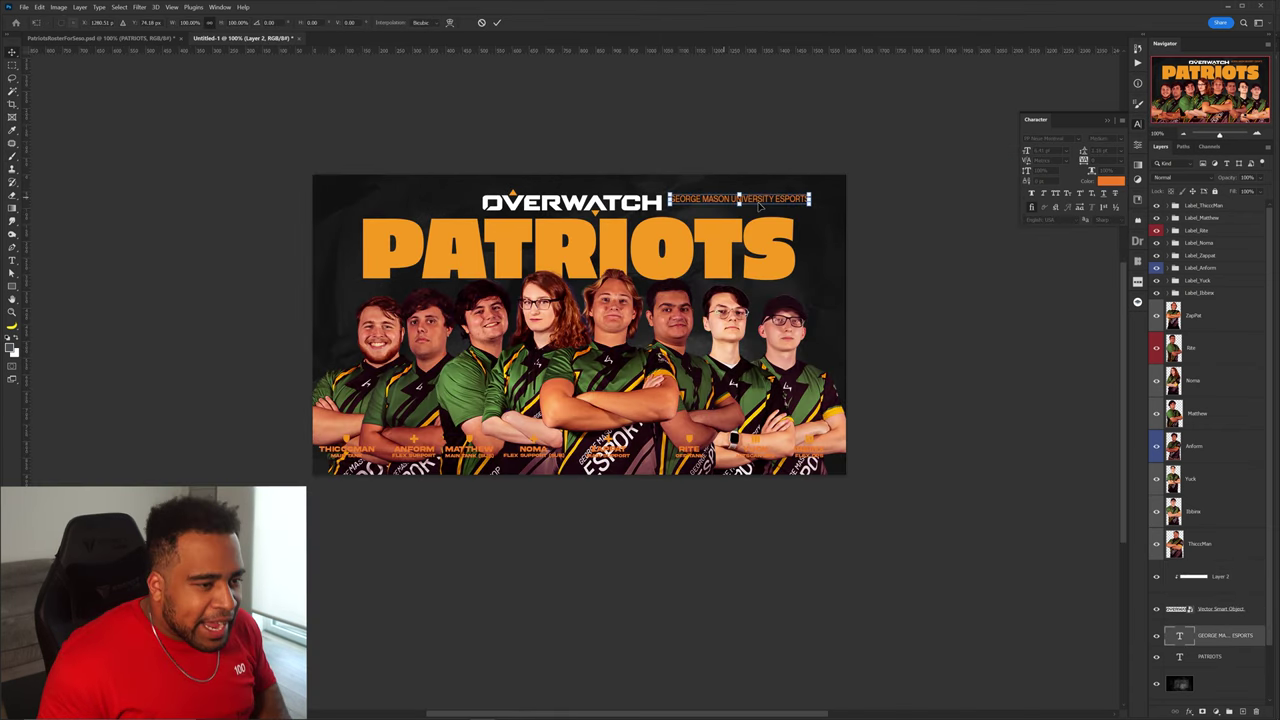
# Shrink the GEORGE MASON UNIVERSITY ESPORTS line to 4.15 pt beside the end of the OVERWATCH logo.
pyautogui.hotkey('ctrl', 't')
pyautogui.moveTo(815, 202); pyautogui.dragTo(778, 208)
pyautogui.press('Return')
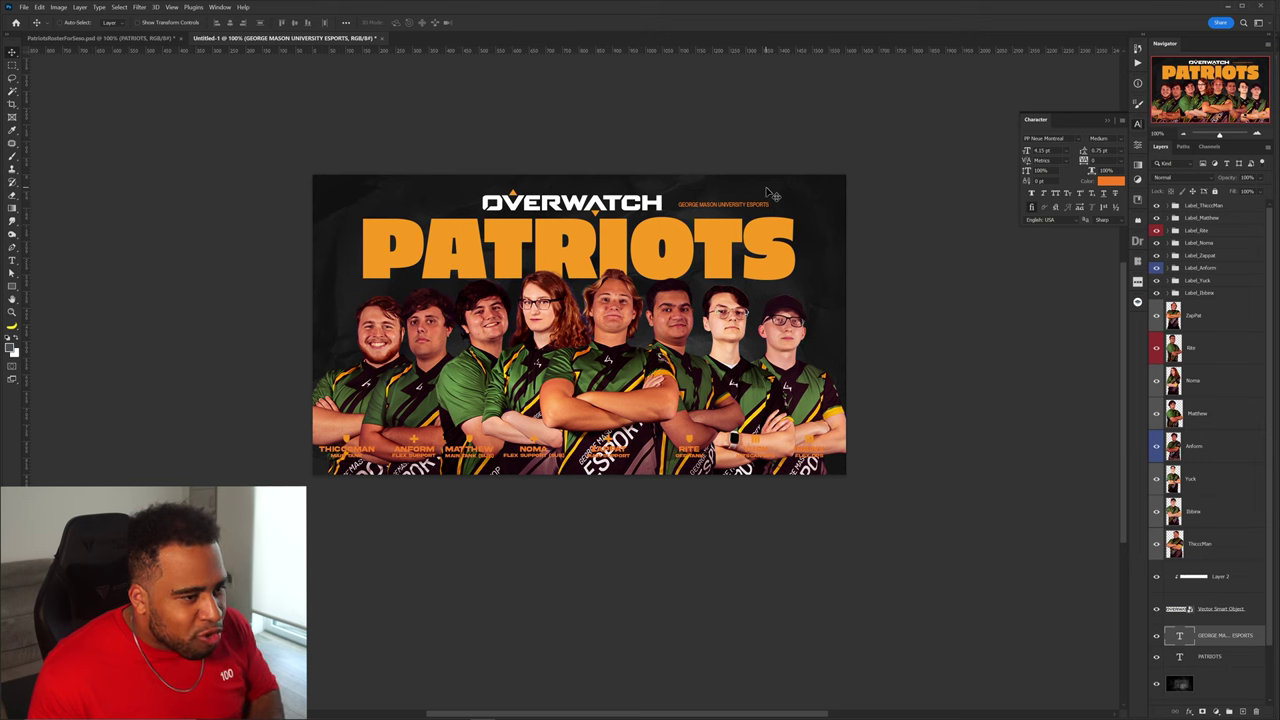
# Duplicate the small header line to the opposite side of the OVERWATCH logo twice, as 2022 ROSTER and ESPORTS.
pyautogui.scroll(1, 731, 205)
pyautogui.scroll(5, 768, 208)
pyautogui.moveTo(789, 576); pyautogui.dragTo(783, 166)
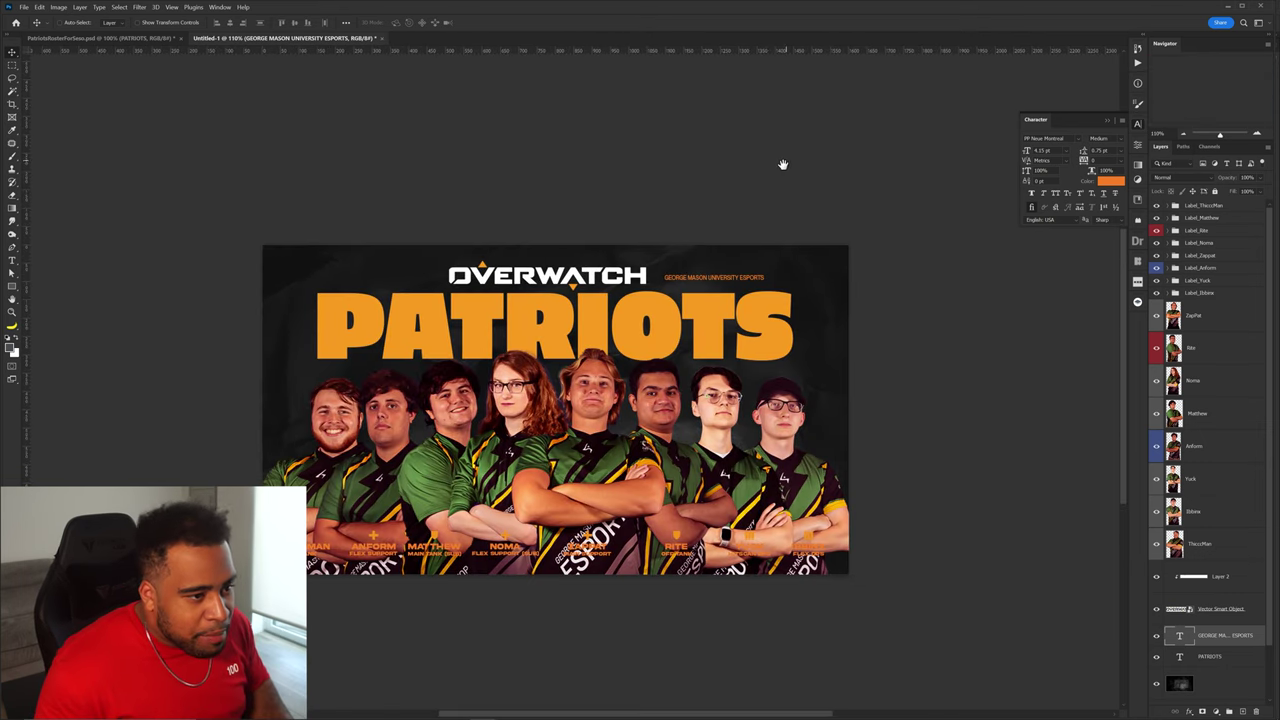
pyautogui.scroll(6, 698, 252)
pyautogui.scroll(2, 740, 289)
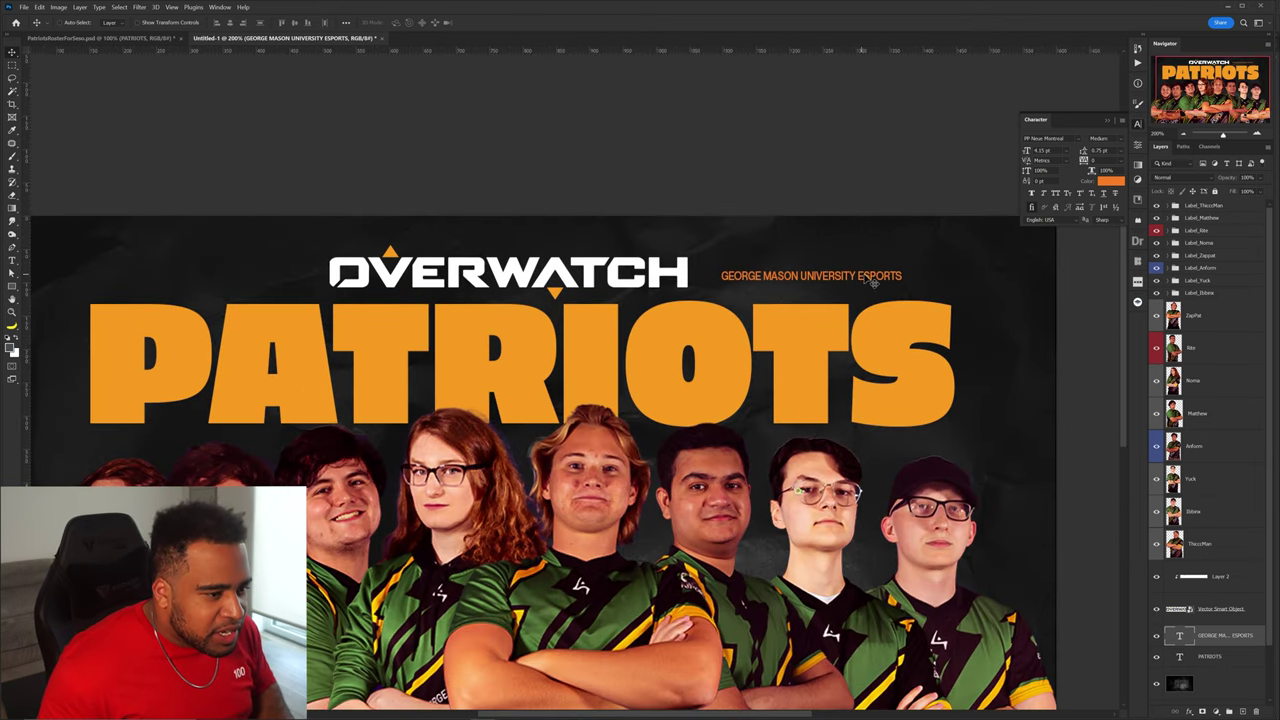
pyautogui.moveTo(874, 277); pyautogui.dragTo(305, 278)
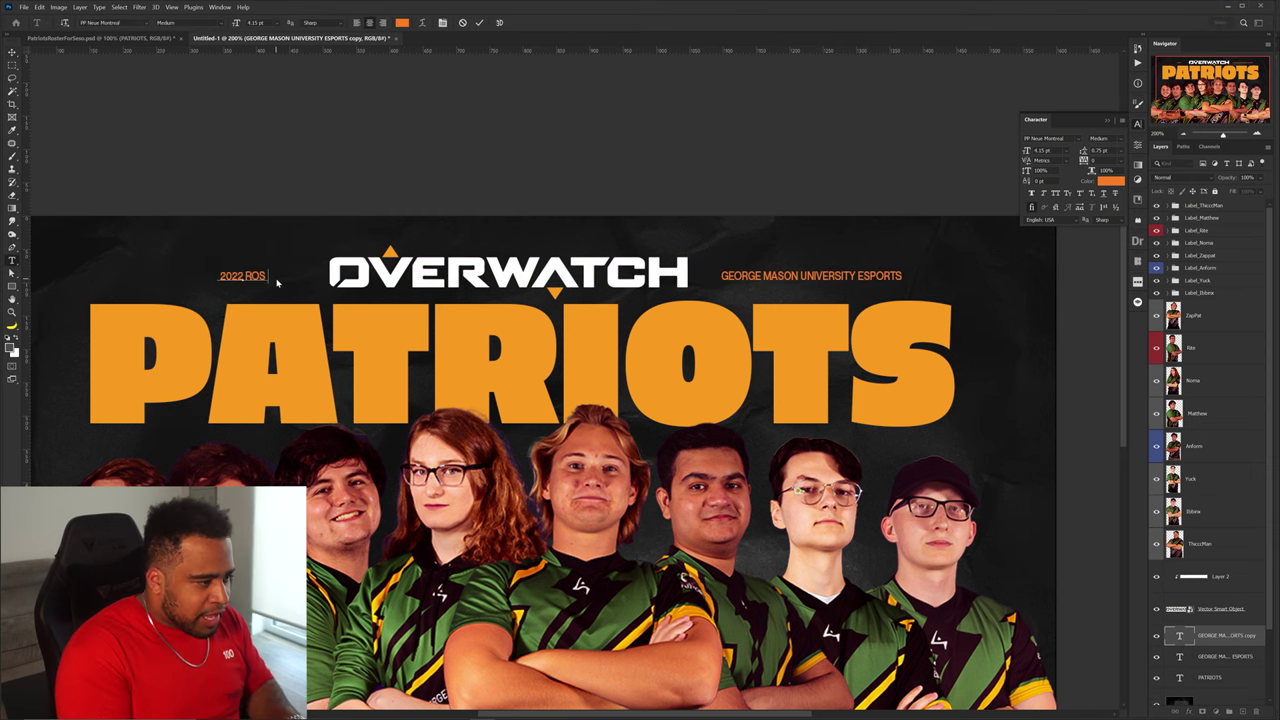
pyautogui.write('TER')
pyautogui.hotkey('ctrl', 'Return')
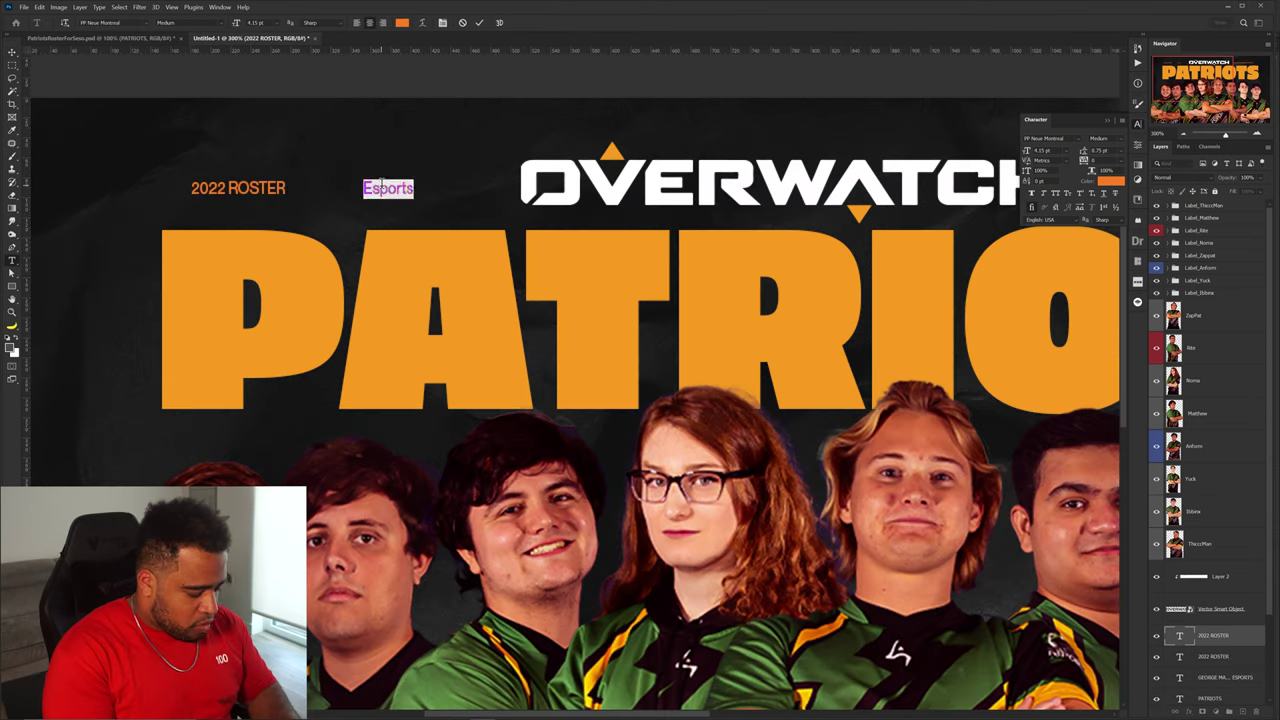
pyautogui.moveTo(381, 181); pyautogui.dragTo(413, 189)
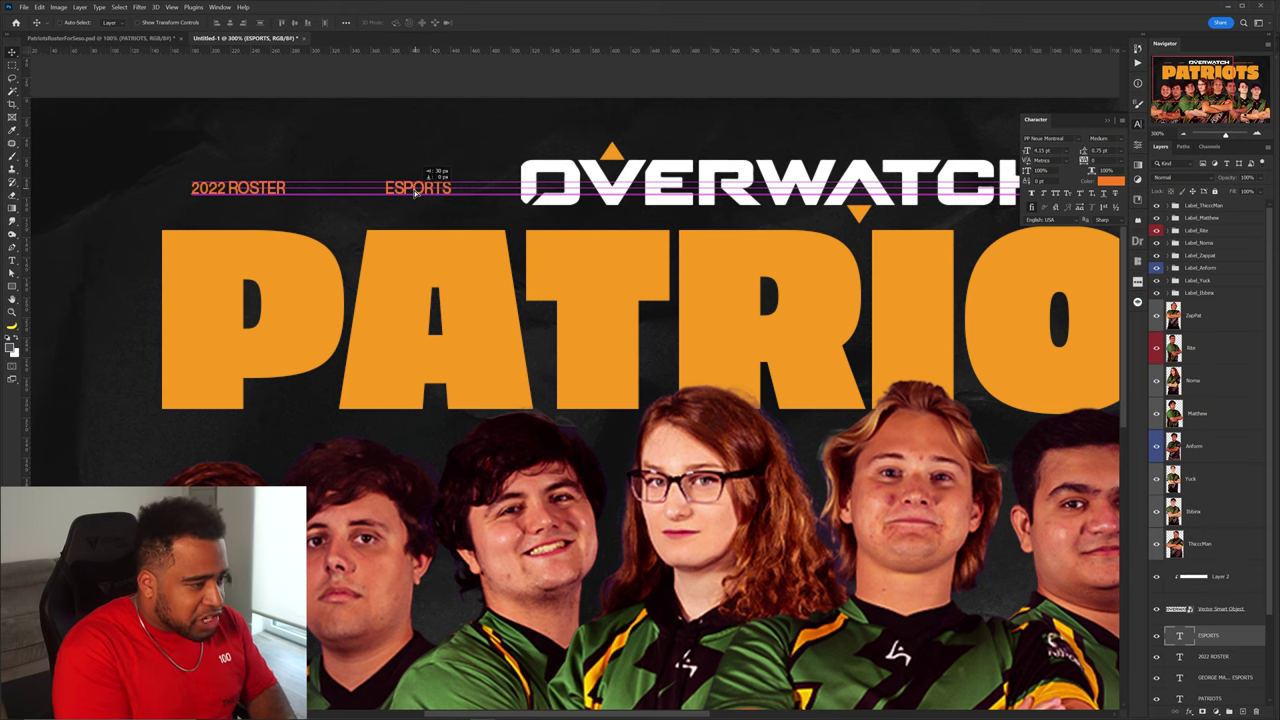
# Set the PATRIOTS title in the distressed Peckham Press font and scale it to fit beneath the logo.
pyautogui.scroll(-3, 493, 208)
pyautogui.moveTo(577, 226); pyautogui.dragTo(590, 288)
pyautogui.scroll(1, 586, 203)
pyautogui.click(1078, 139)
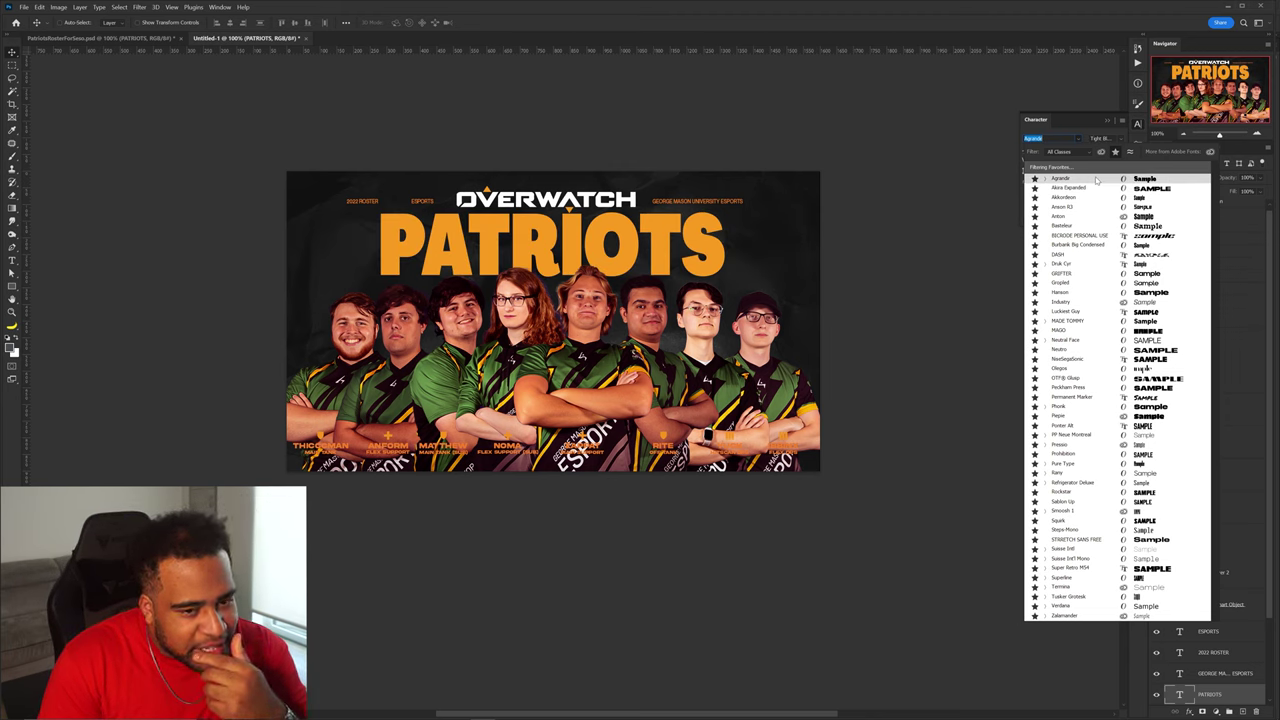
pyautogui.hotkey('ctrl', 't')
pyautogui.moveTo(808, 245); pyautogui.dragTo(780, 245)
pyautogui.press('Return')
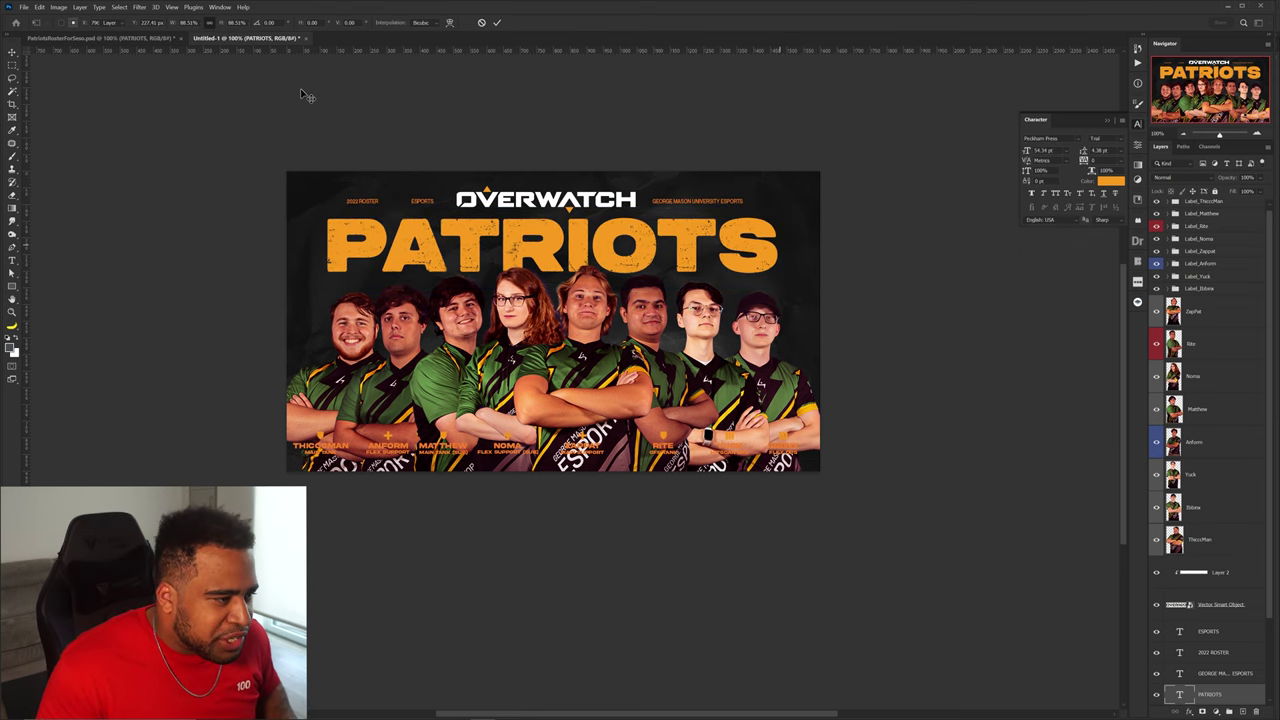
# Compare the new layout with the finished Patriots roster file.
pyautogui.click(150, 39)
pyautogui.scroll(2, 608, 264)
pyautogui.scroll(-5, 612, 265)
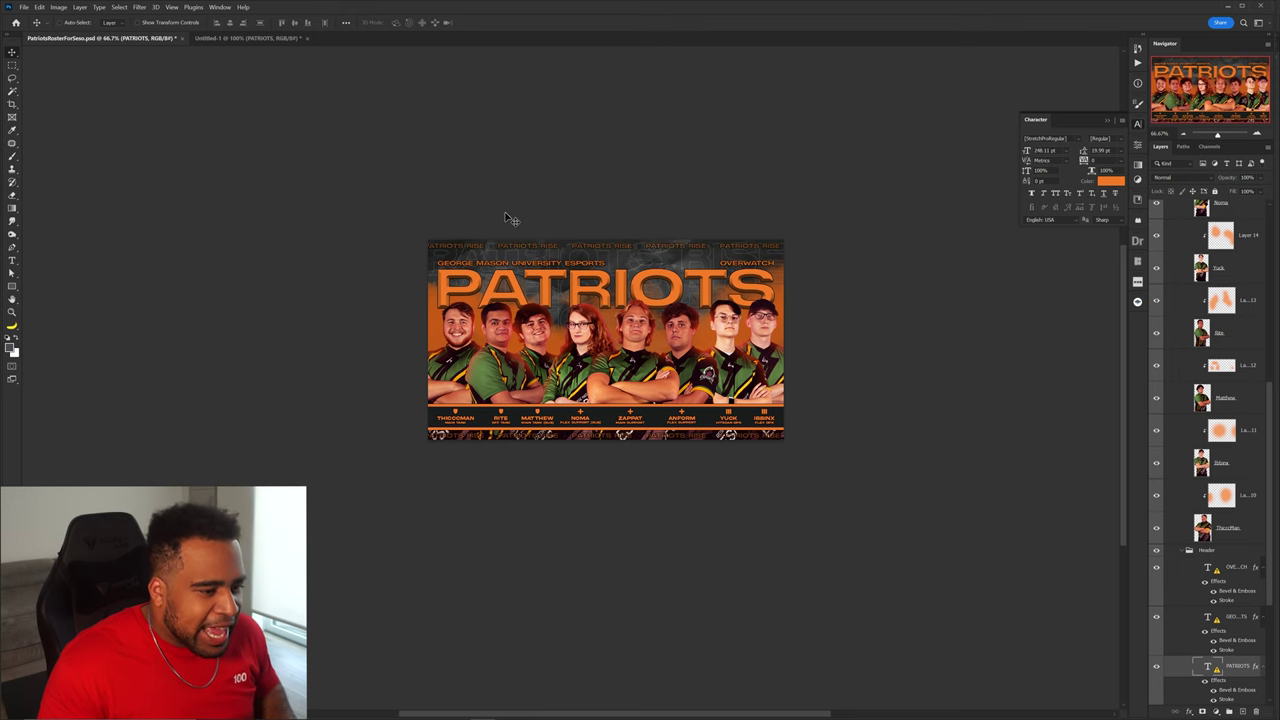
pyautogui.hotkey('ctrl', 'Tab')
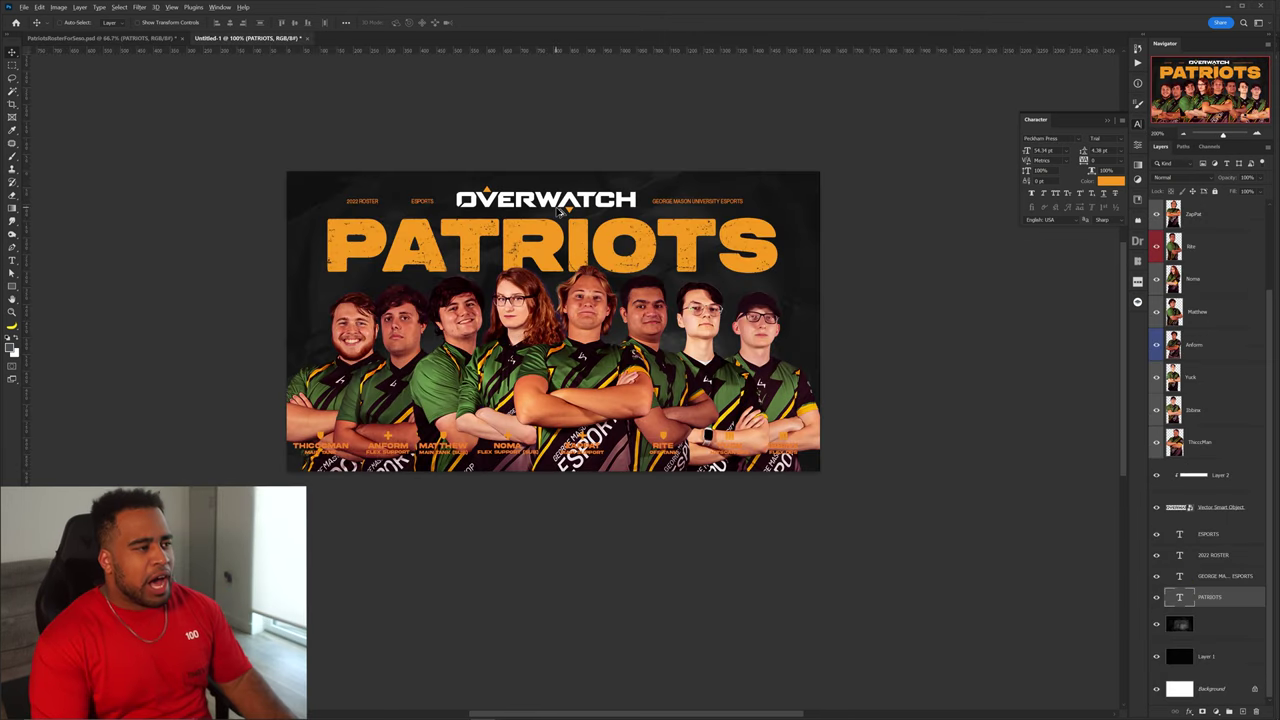
# Enlarge the PATRIOTS title slightly above the players.
pyautogui.scroll(1, 560, 209)
pyautogui.scroll(-1, 658, 251)
pyautogui.hotkey('ctrl', 't')
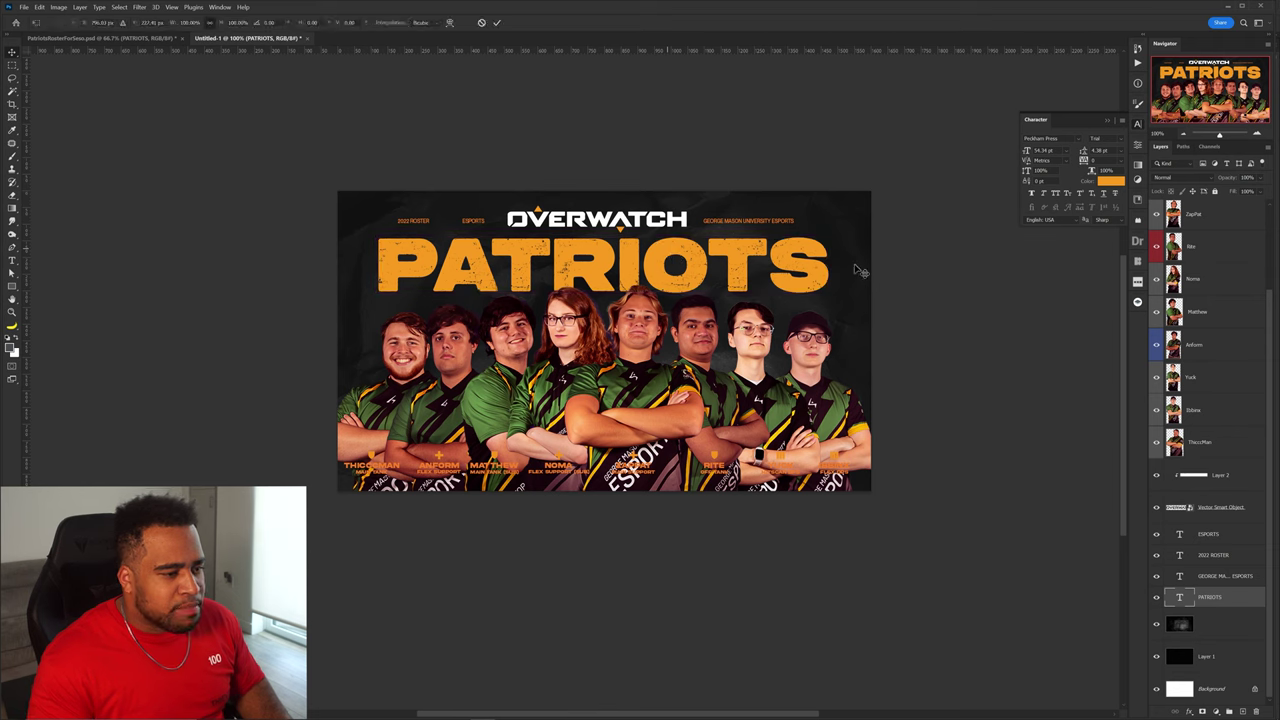
pyautogui.moveTo(833, 266); pyautogui.dragTo(838, 266)
pyautogui.press('Return')
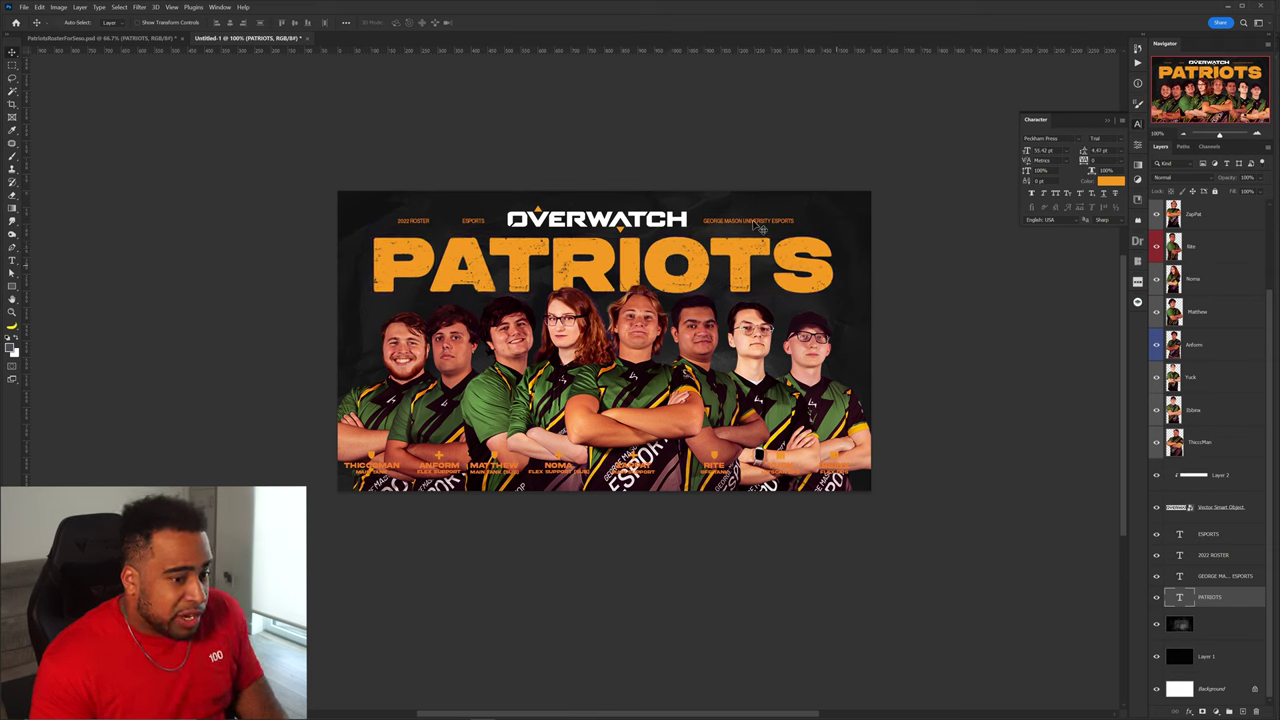
# Recolor the 2022 ROSTER, ESPORTS and GEORGE MASON UNIVERSITY ESPORTS lines white.
pyautogui.keyDown('ctrl'); pyautogui.click(757, 222); pyautogui.keyUp('ctrl')
pyautogui.keyDown('ctrl'); pyautogui.keyDown('shift'); pyautogui.click(481, 222); pyautogui.keyUp('shift'); pyautogui.keyUp('ctrl')
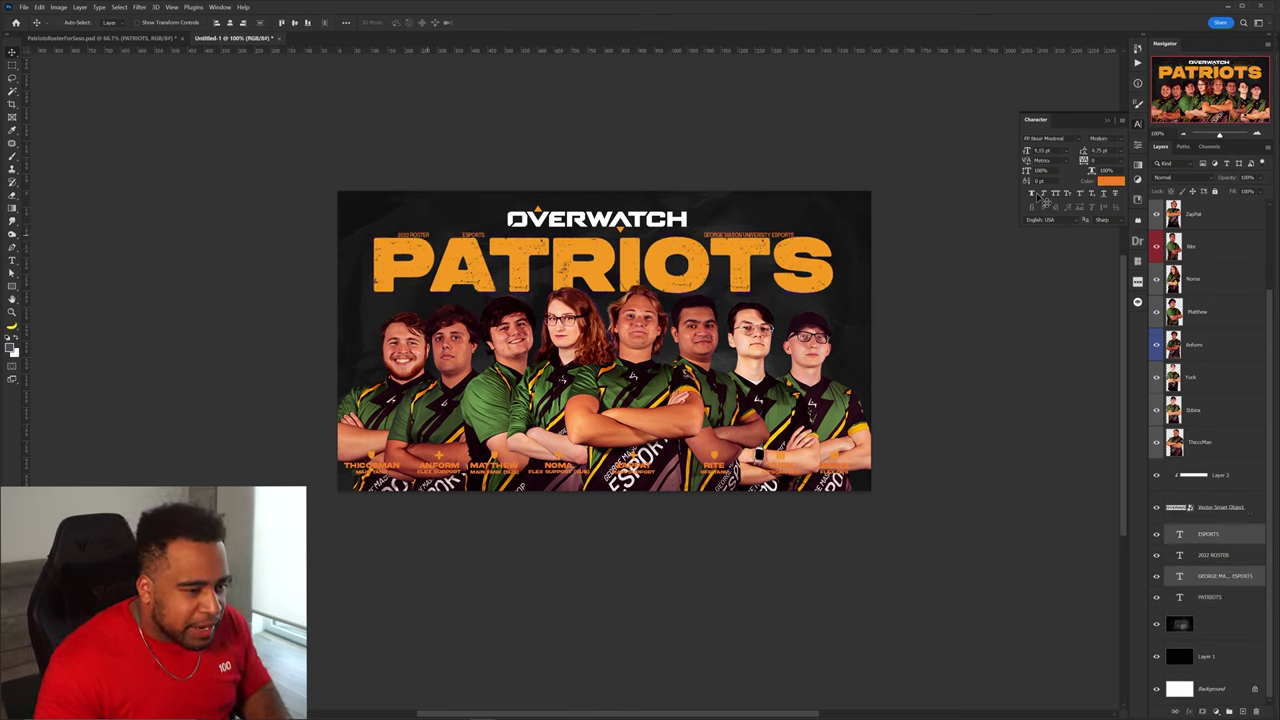
pyautogui.keyDown('ctrl'); pyautogui.keyDown('shift'); pyautogui.click(427, 222); pyautogui.keyUp('shift'); pyautogui.keyUp('ctrl')
pyautogui.click(1103, 183)
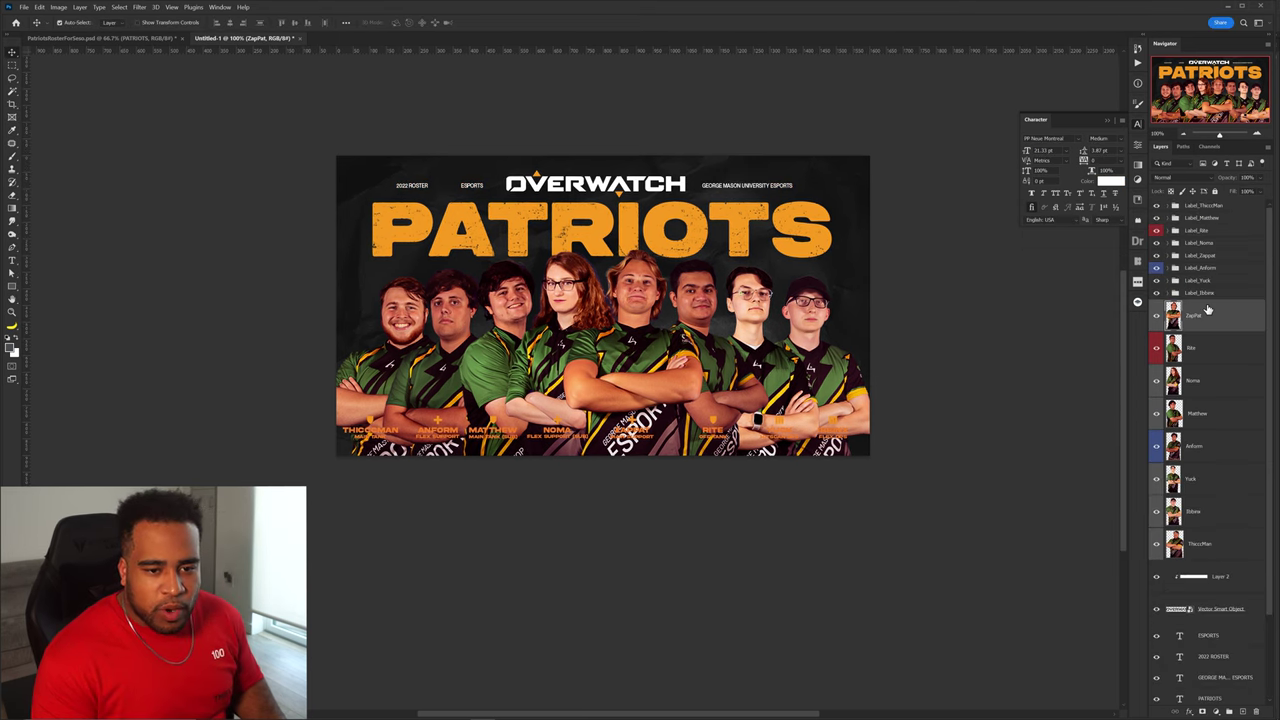
# Add a new layer above the player cutouts and marquee a full-width strip over the name labels along the poster's lower edge.
pyautogui.hotkey('ctrl', 'shift', 'n')
pyautogui.press('Return')
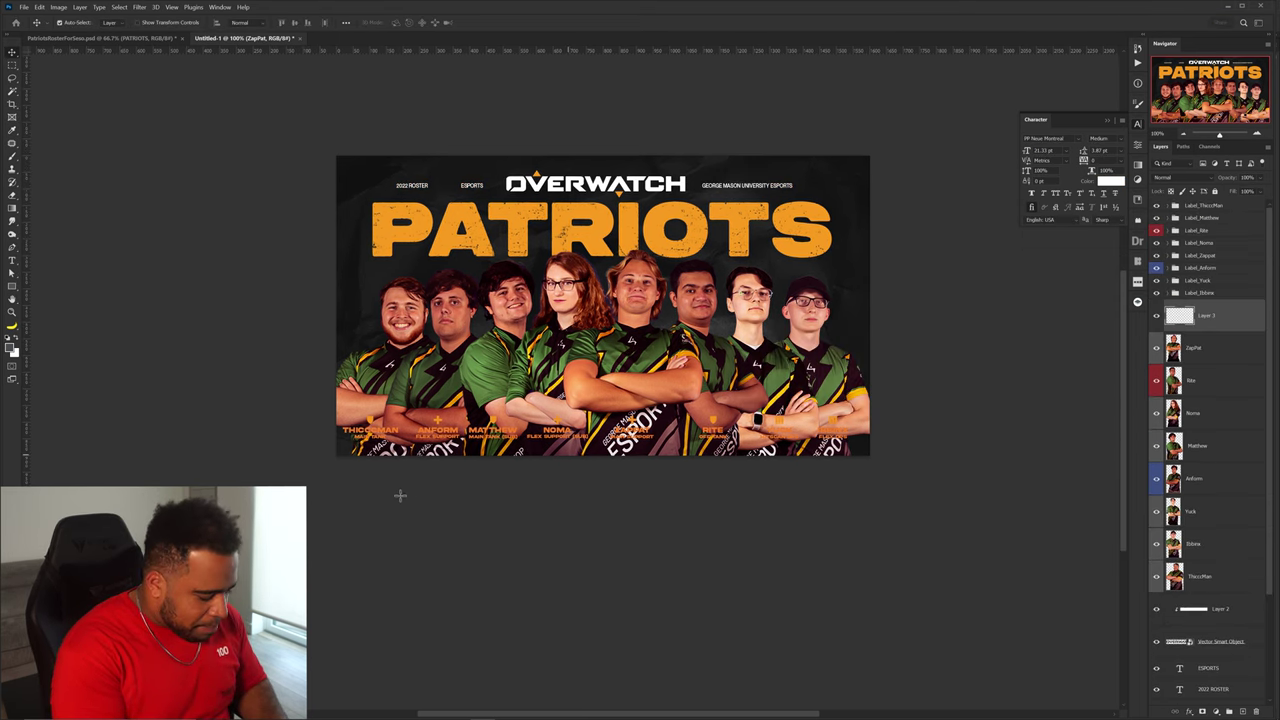
pyautogui.press('m')
pyautogui.moveTo(328, 415); pyautogui.dragTo(1081, 517)
pyautogui.moveTo(534, 358); pyautogui.dragTo(537, 356)
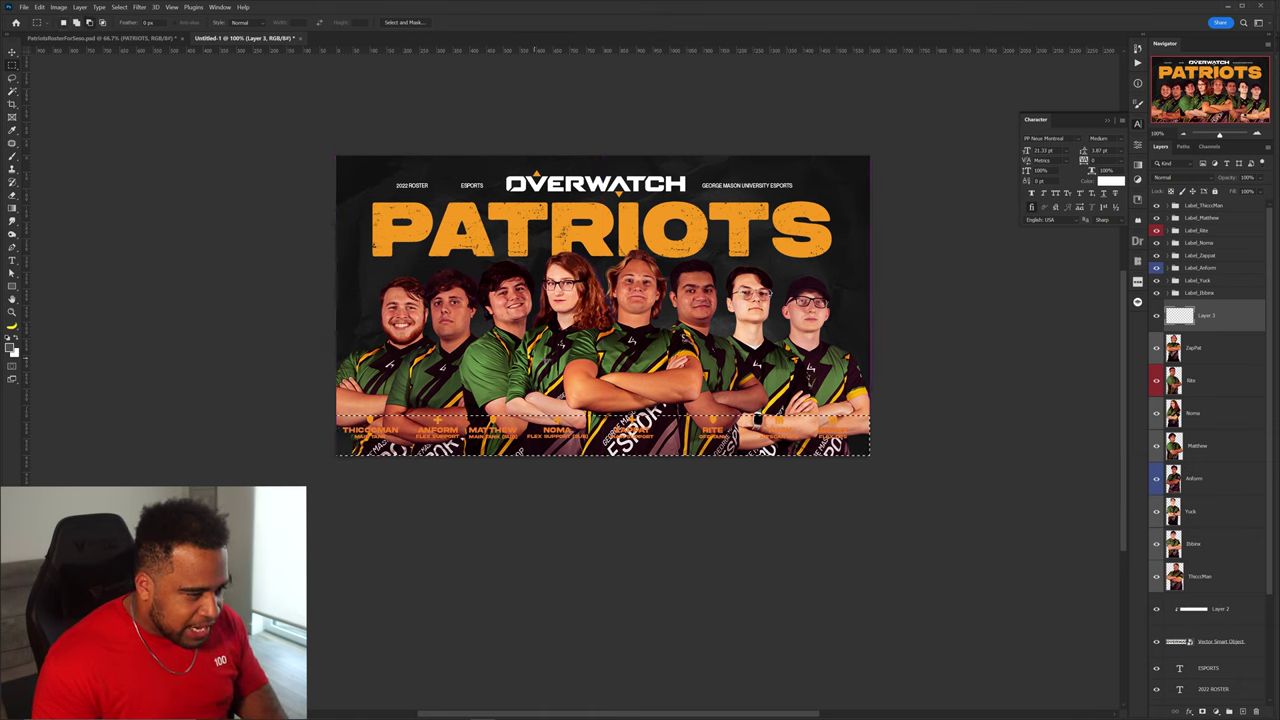
# Fill the selected strip with a green sampled from a player's jersey.
pyautogui.press('b')
pyautogui.keyDown('alt'); pyautogui.click(538, 358); pyautogui.keyUp('alt')
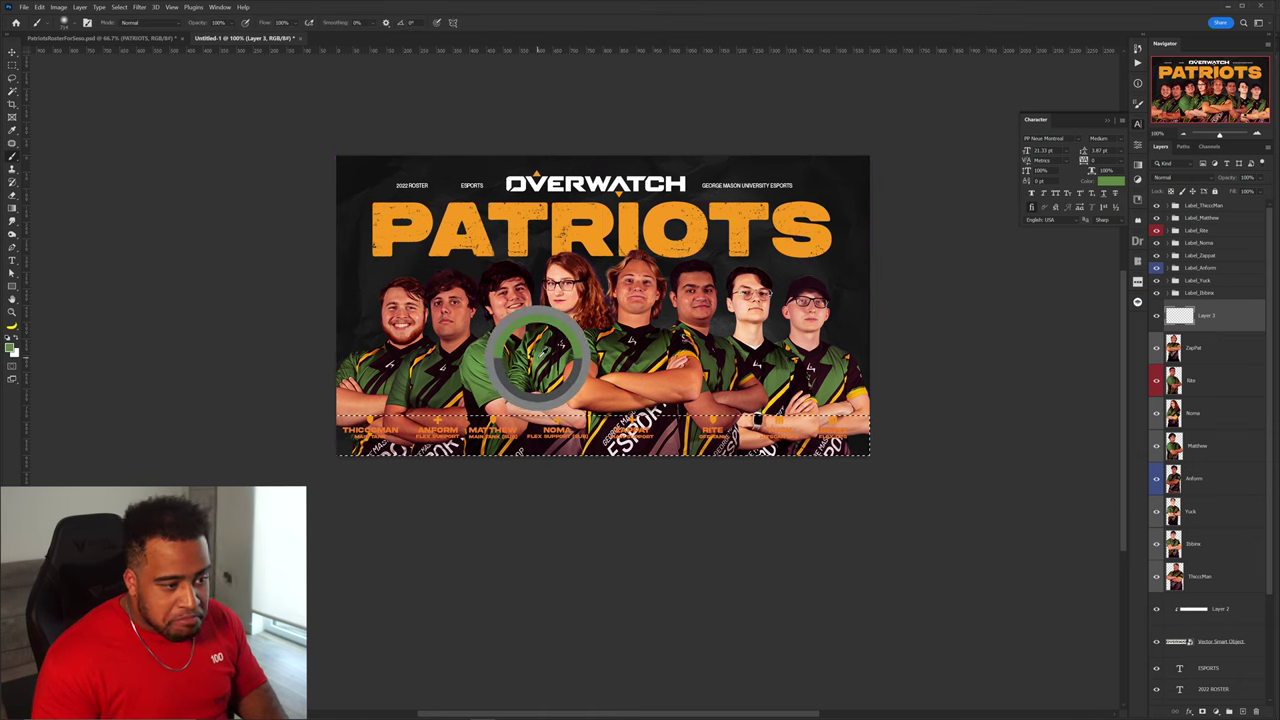
pyautogui.hotkey('alt', 'BackSpace')
pyautogui.press('v')
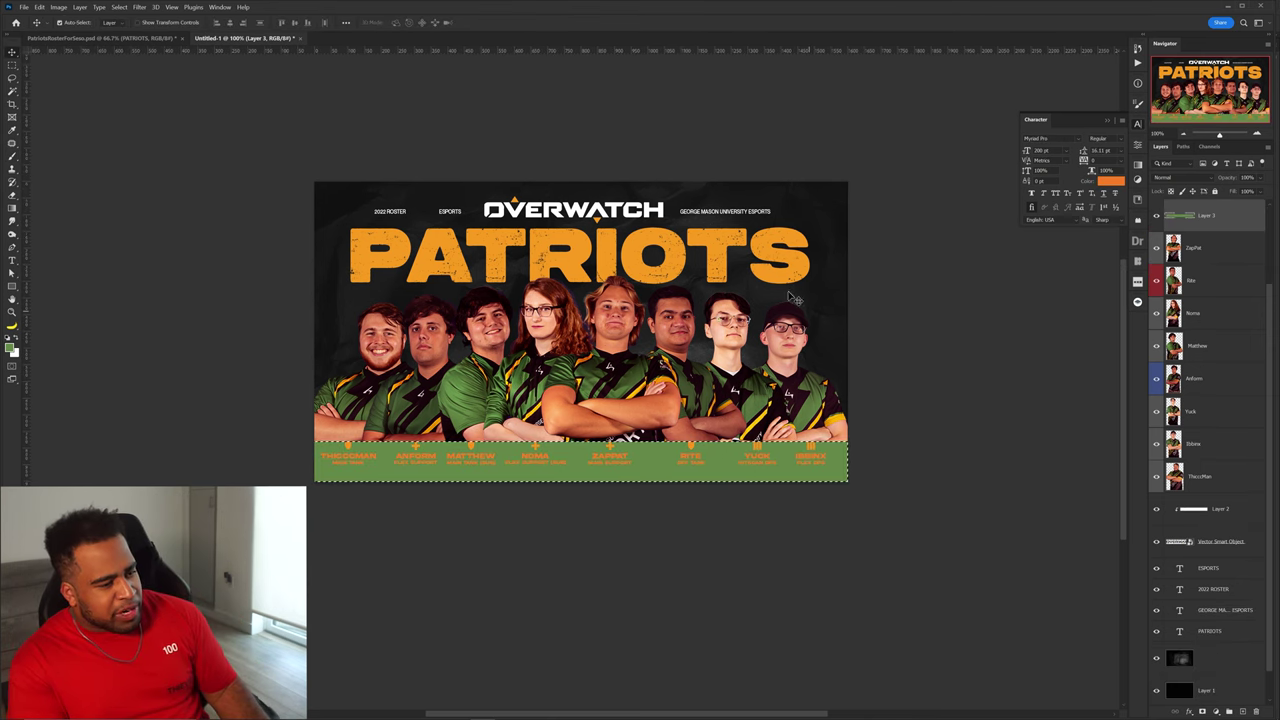
# Fill the label strip with the orange sampled from the PATRIOTS title.
pyautogui.press('b')
pyautogui.keyDown('alt'); pyautogui.click(768, 265); pyautogui.keyUp('alt')
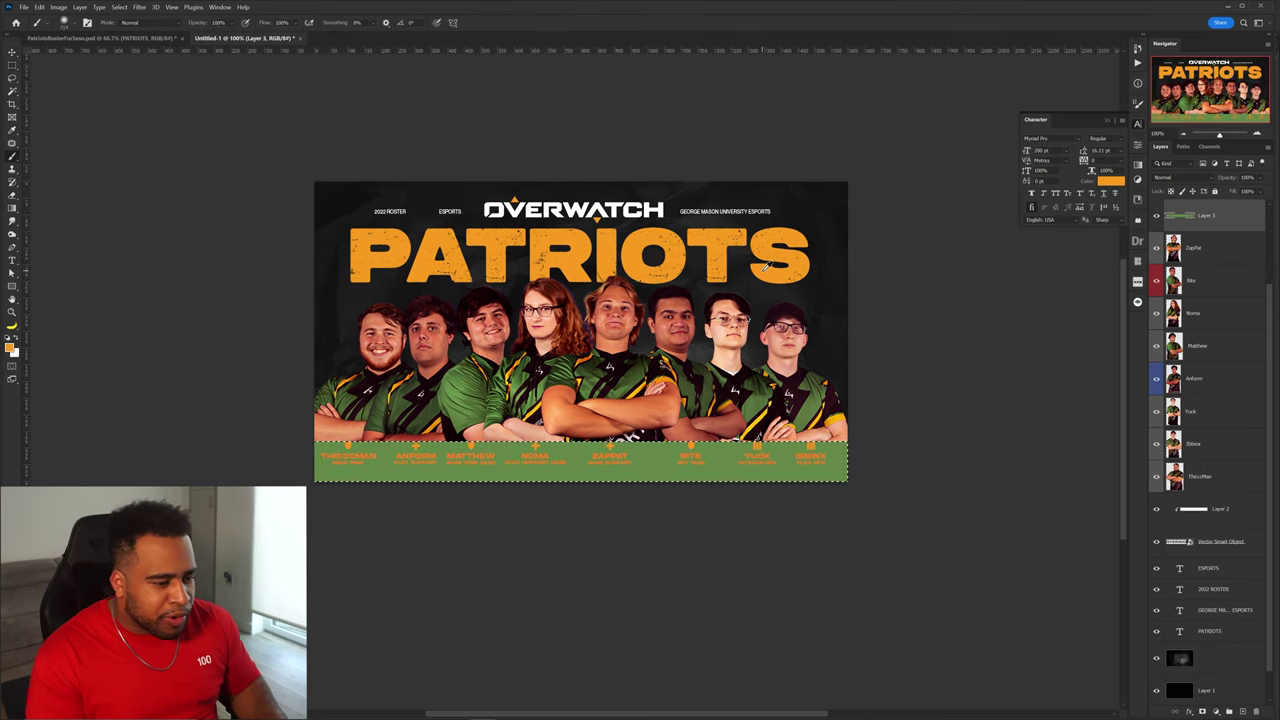
pyautogui.hotkey('alt', 'BackSpace')
# Group all the player label folders above the orange strip.
pyautogui.moveTo(638, 297); pyautogui.dragTo(797, 296)
pyautogui.scroll(1, 600, 470)
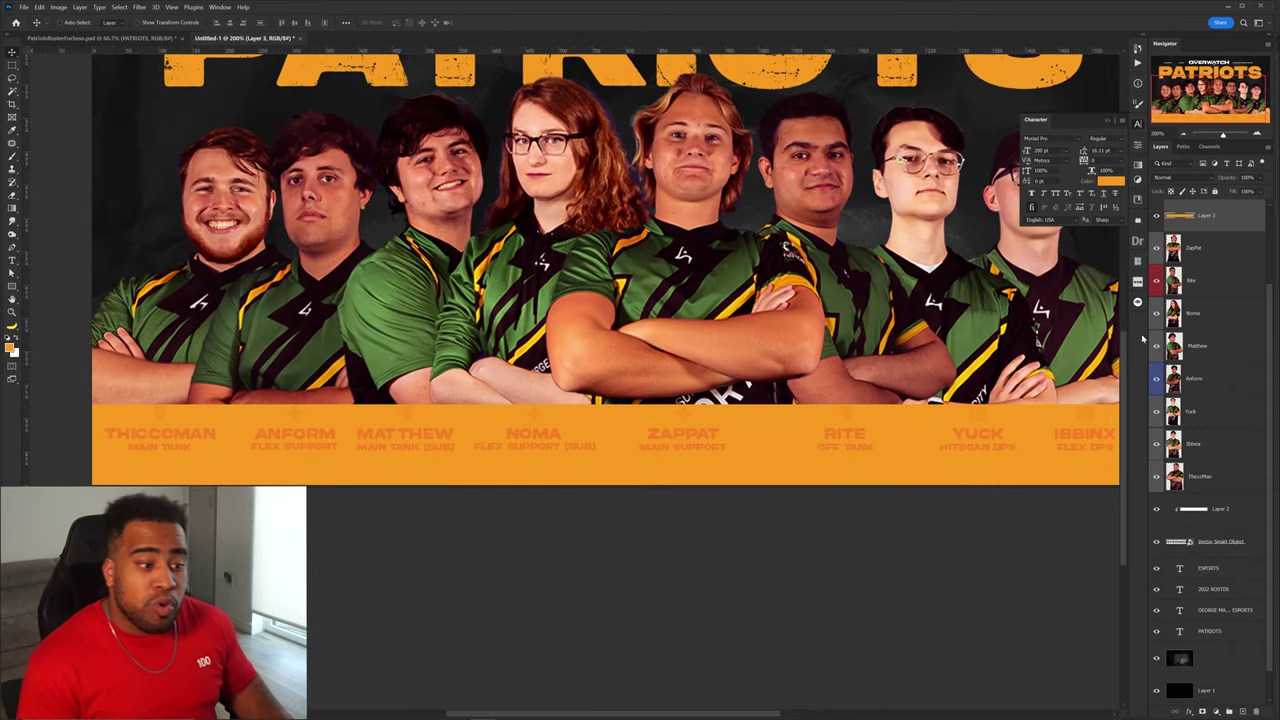
pyautogui.scroll(2, 1231, 428)
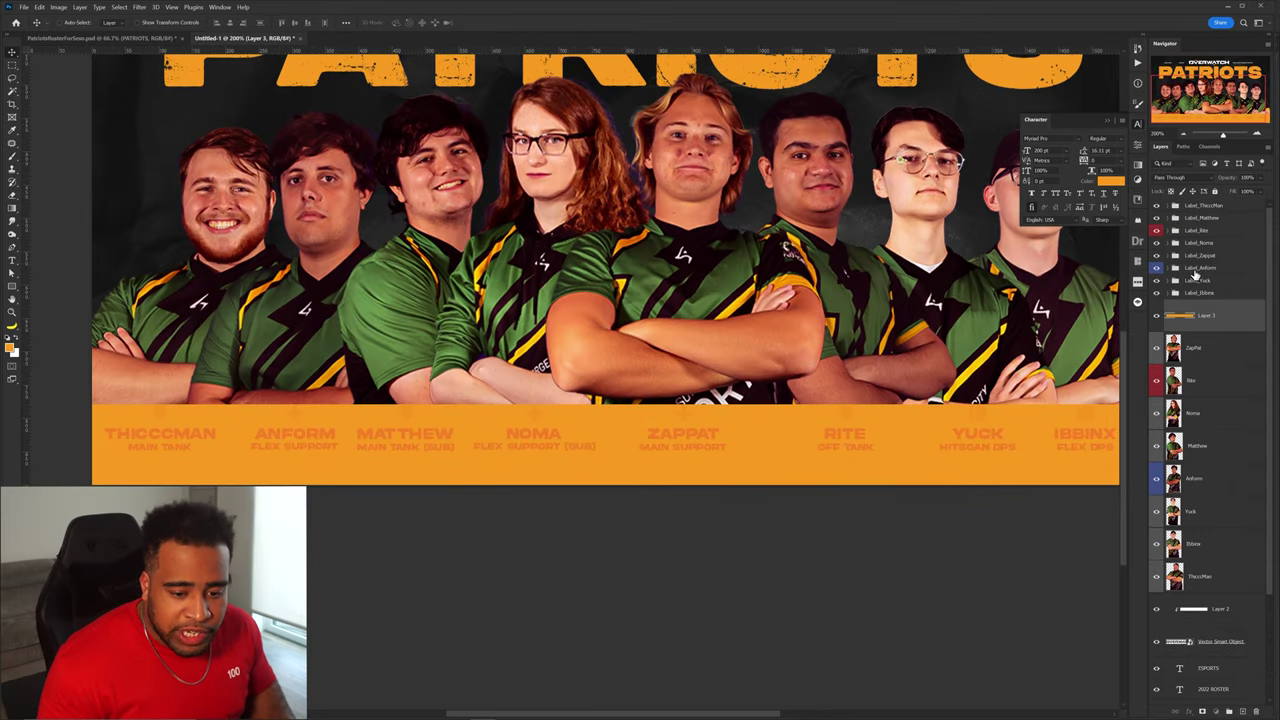
pyautogui.keyDown('shift'); pyautogui.click(1193, 290); pyautogui.keyUp('shift')
pyautogui.hotkey('ctrl', 'g')
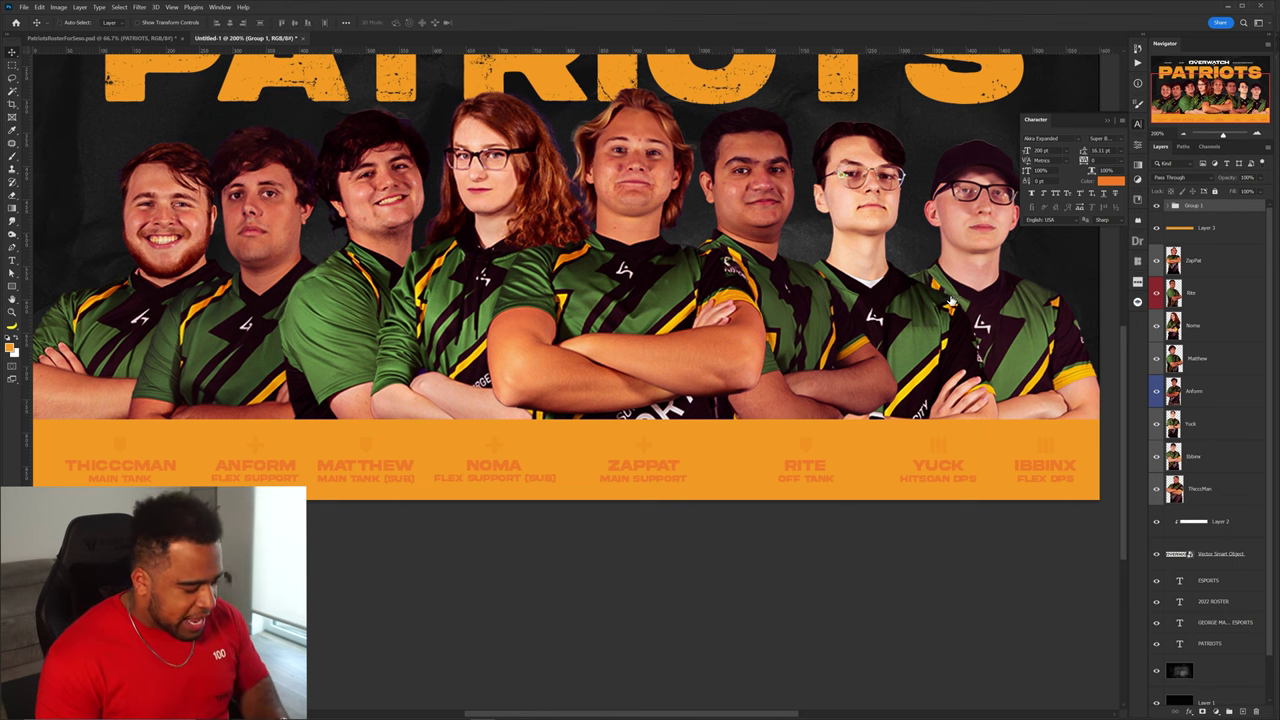
# Apply a Color Overlay to the label group using the near-black sampled from the textured background.
pyautogui.click(799, 385)
pyautogui.click(986, 274)
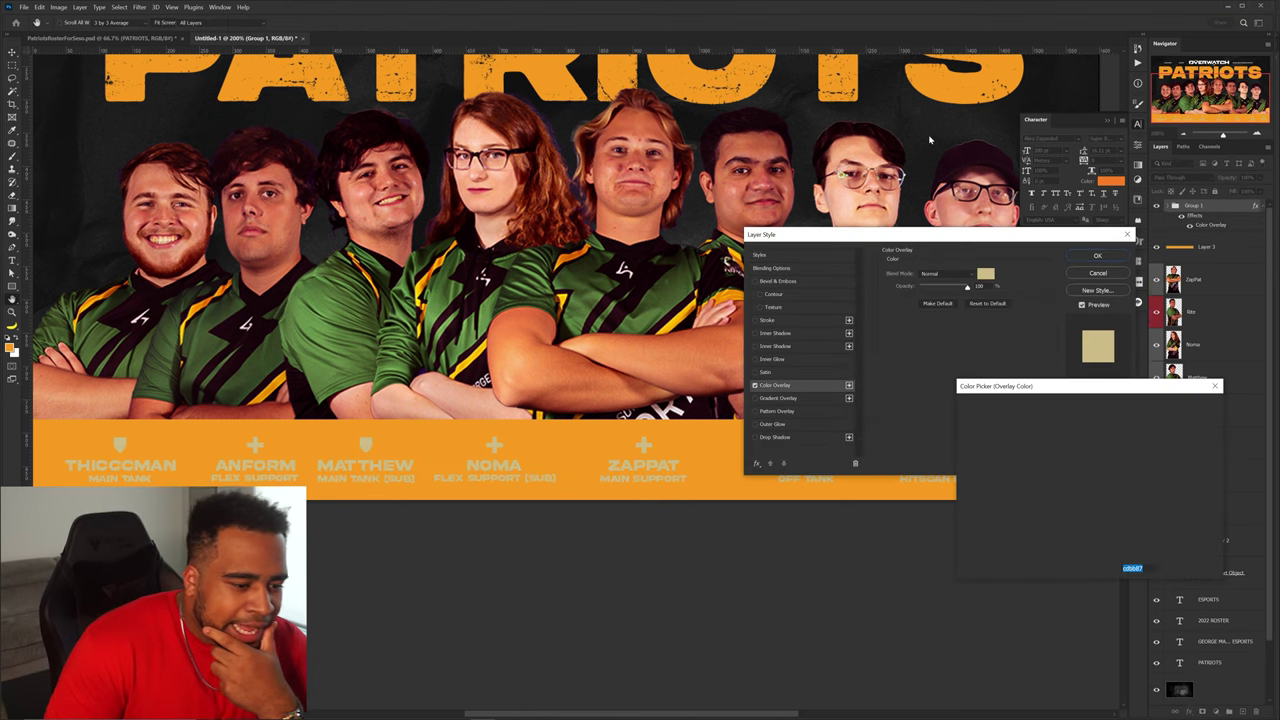
pyautogui.click(922, 117)
pyautogui.press('Return')
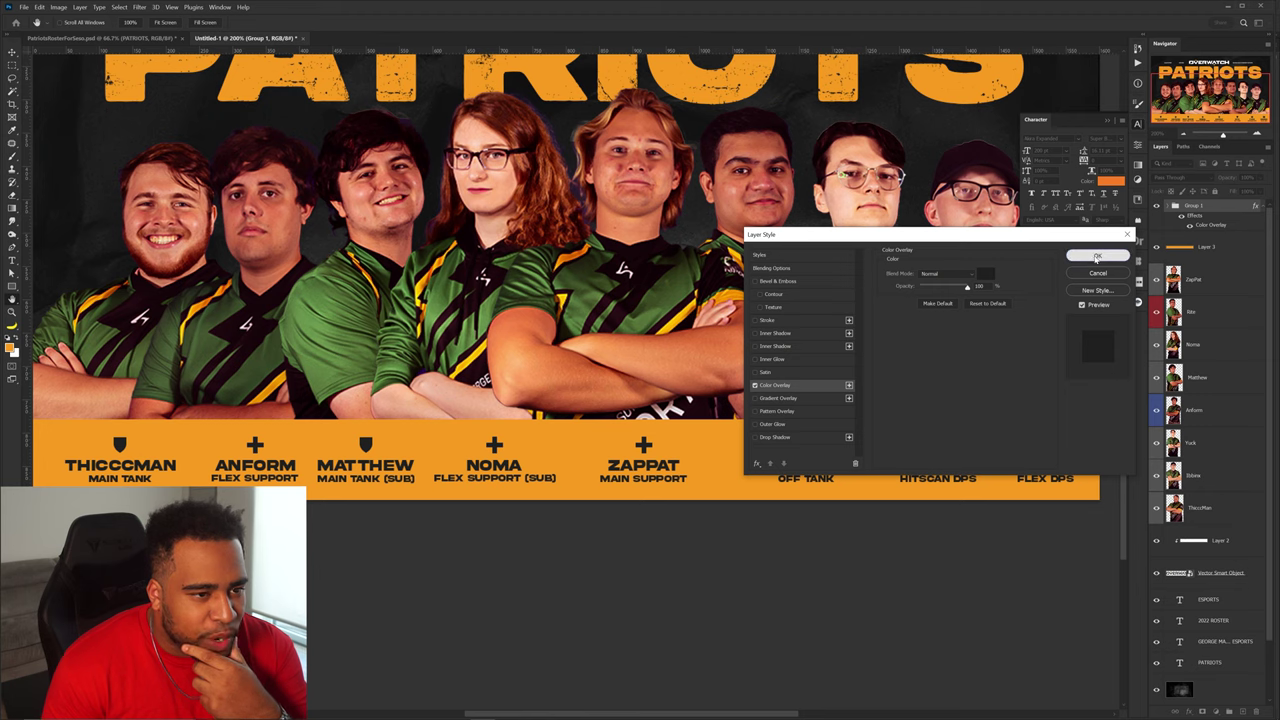
pyautogui.click(1097, 256)
pyautogui.scroll(-1, 534, 482)
pyautogui.moveTo(574, 502); pyautogui.dragTo(575, 505)
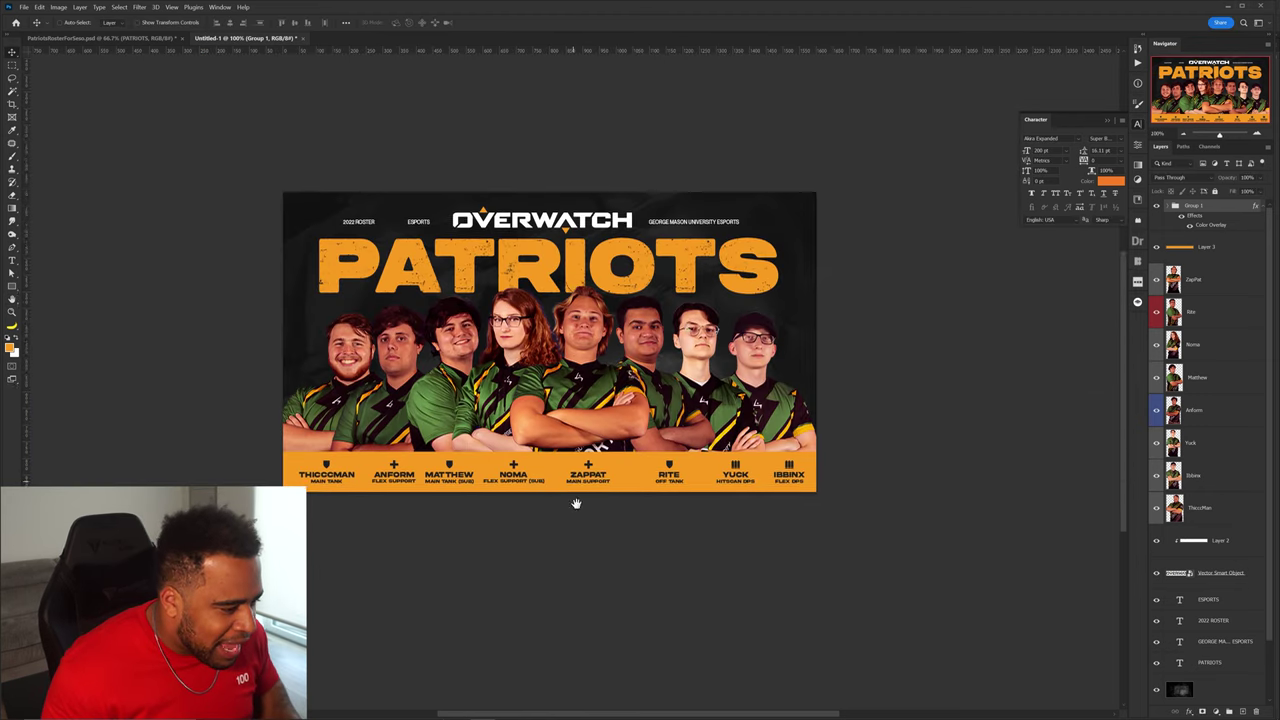